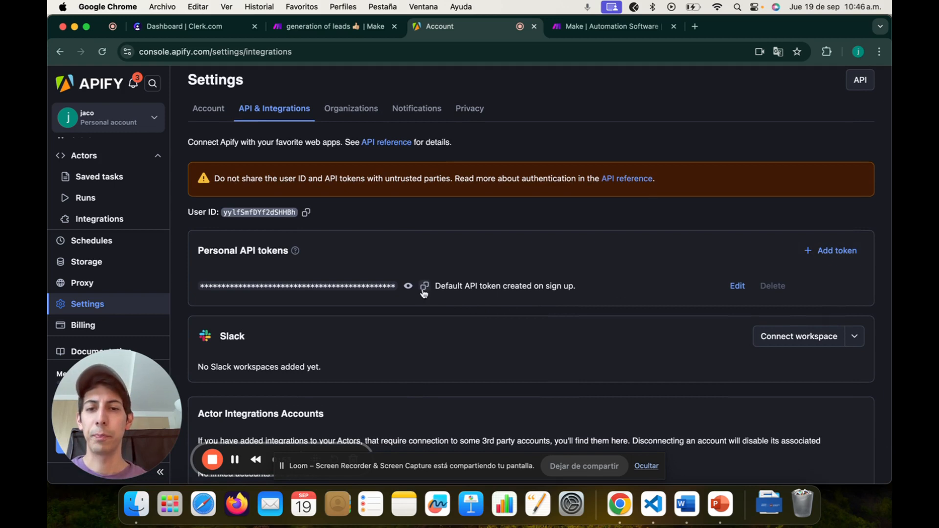
Step: Copy the Default API token from Apify's API & Integrations settings
click(424, 287)
Step: In the 'generation of leads' scenario, open the first Apify Run an Actor module
click(331, 26)
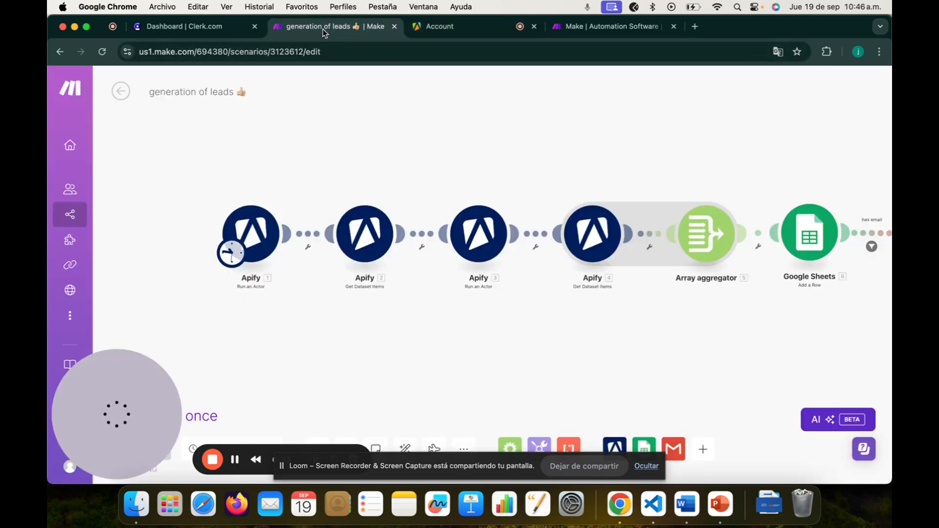
drag(370, 317, 422, 321)
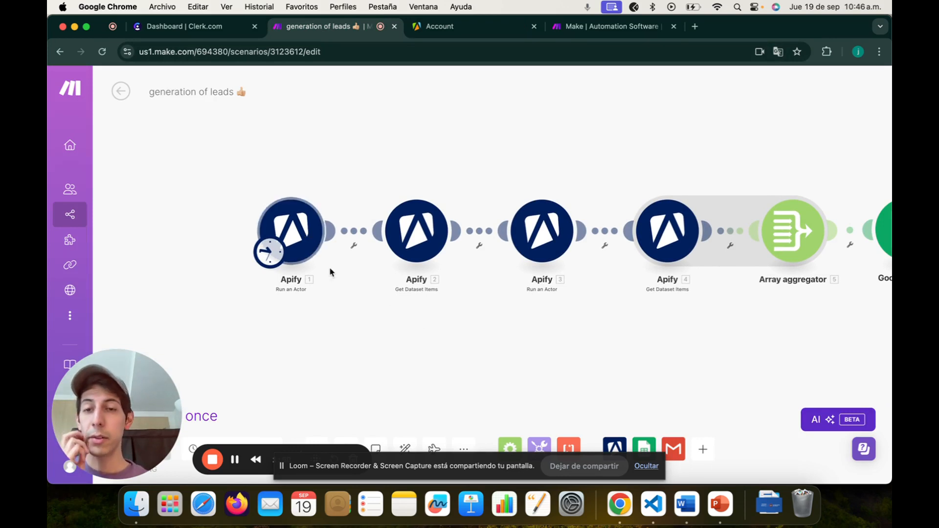
scroll(330, 271, up, 2)
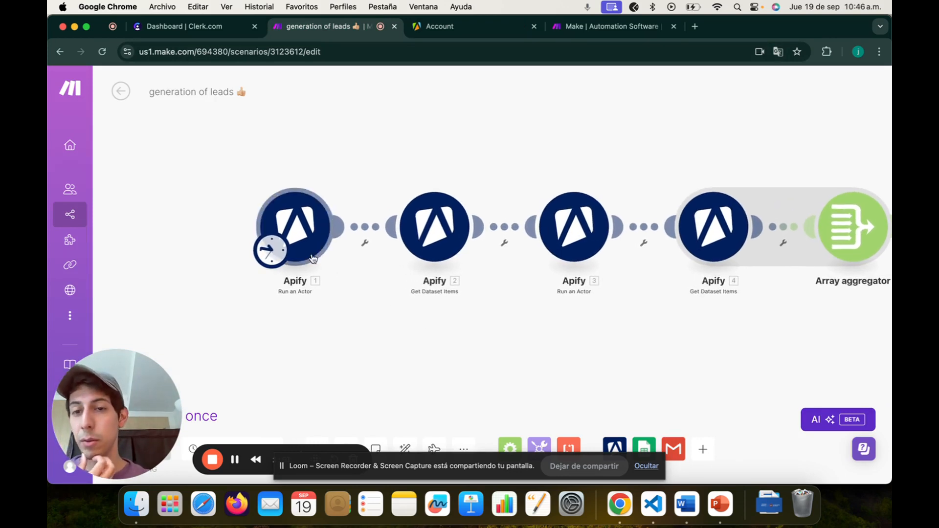
click(313, 258)
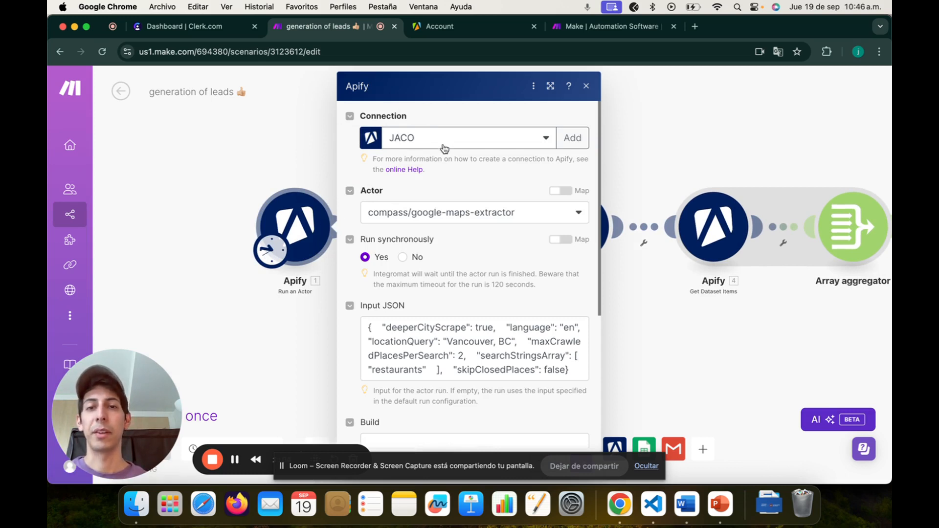
Step: Inspect the new Apify connection form against the API settings page, then close it unsaved
click(565, 139)
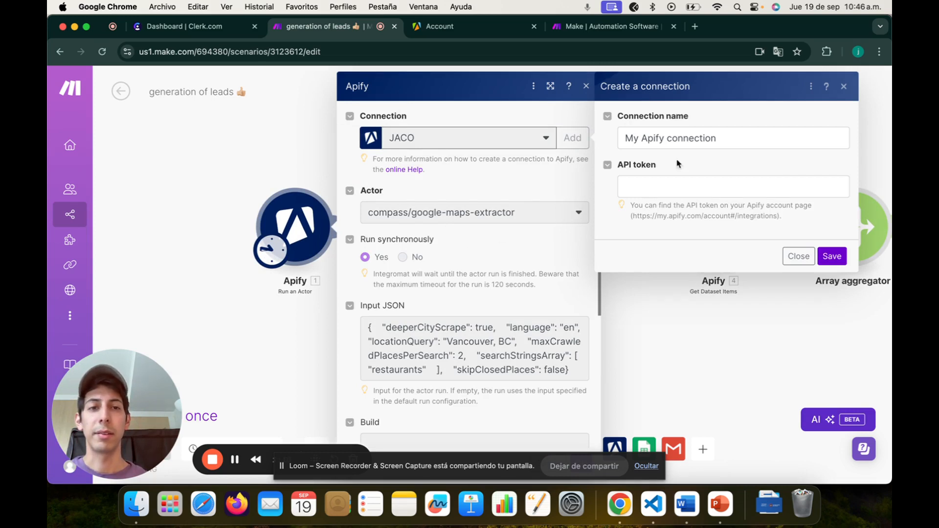
double_click(674, 139)
click(674, 139)
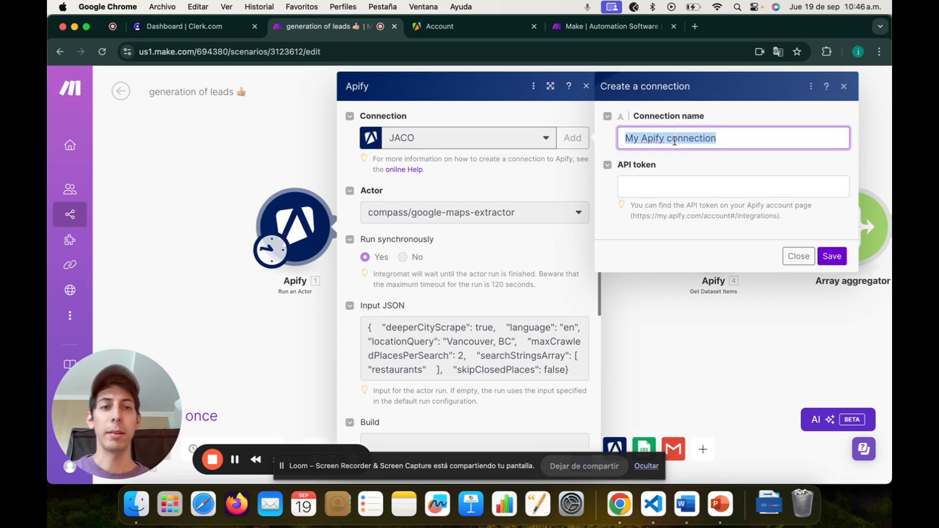
click(676, 185)
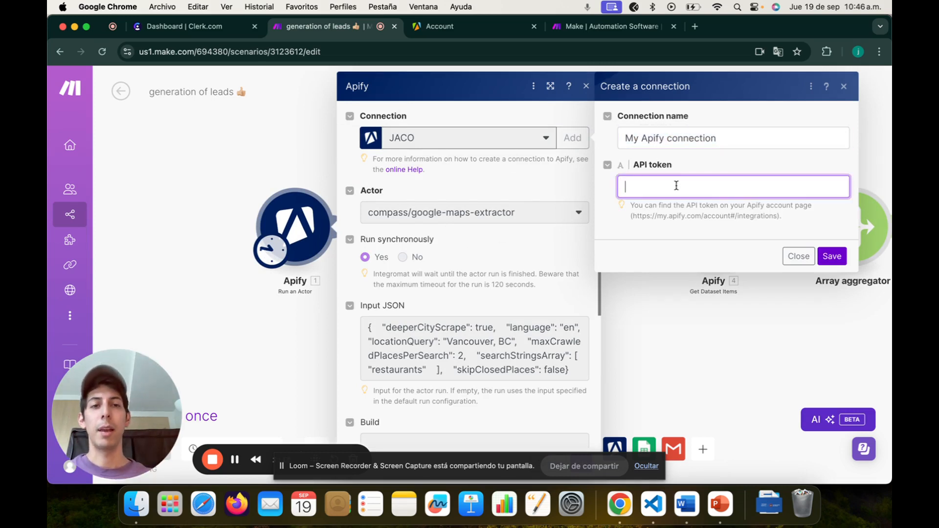
click(450, 27)
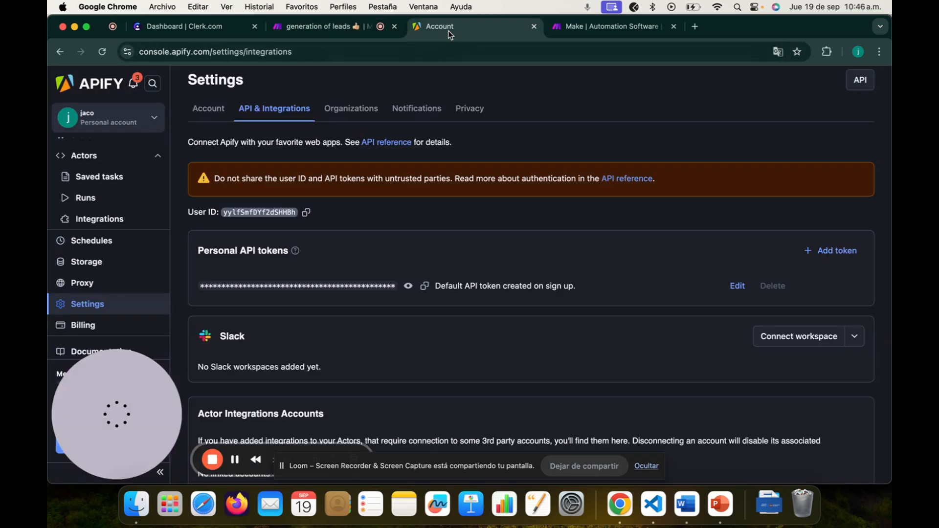
click(335, 29)
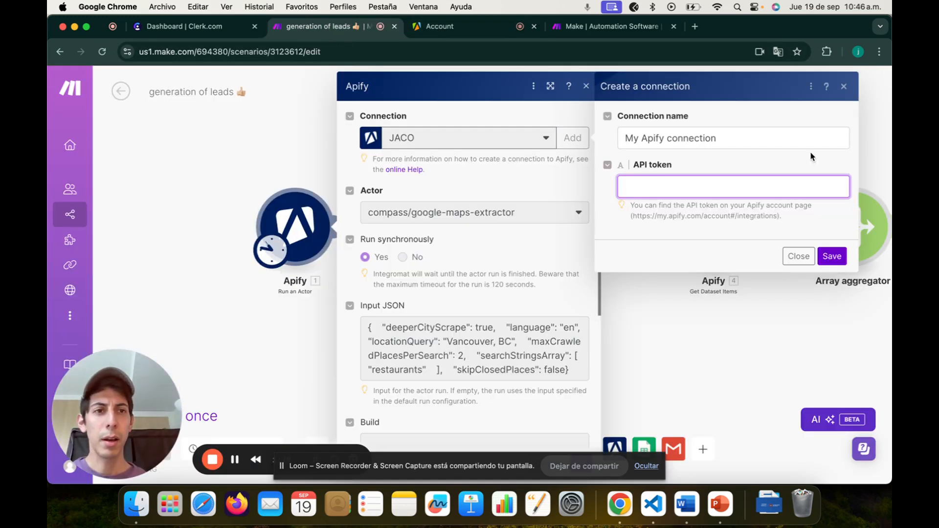
click(844, 87)
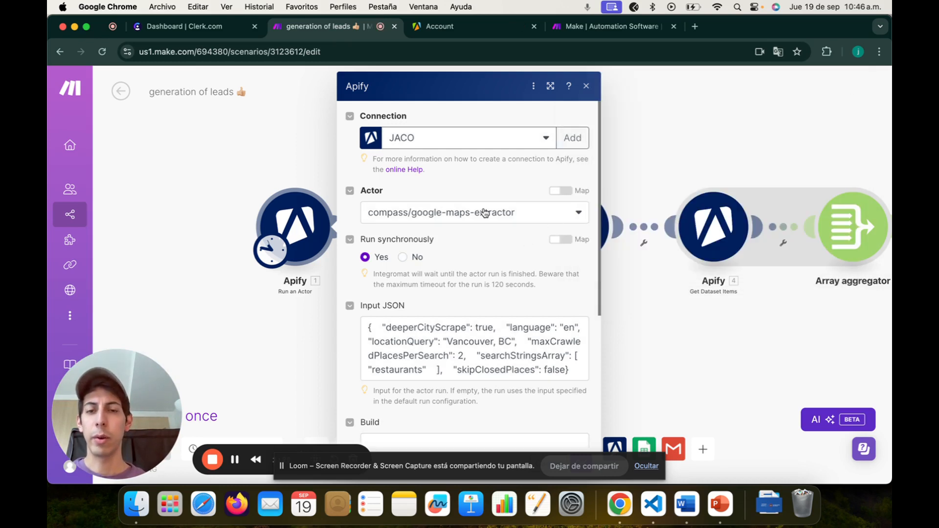
click(548, 215)
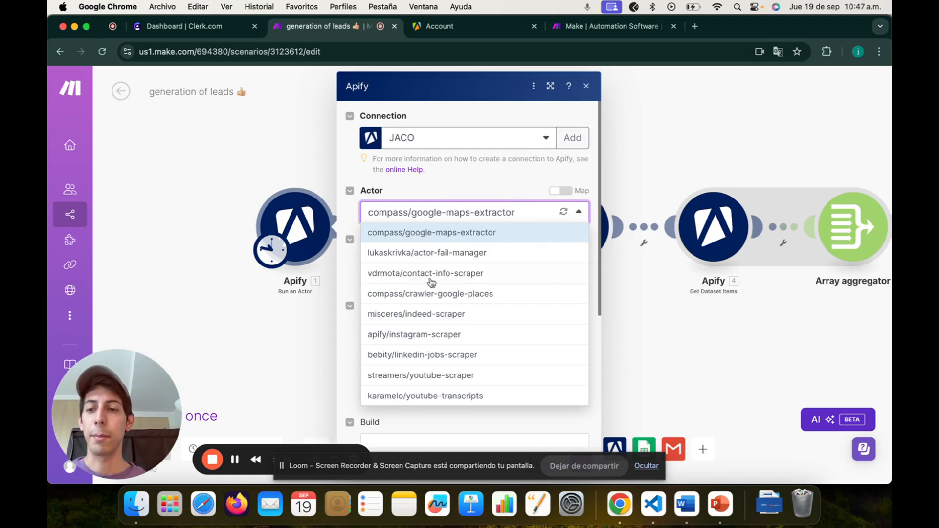
click(499, 193)
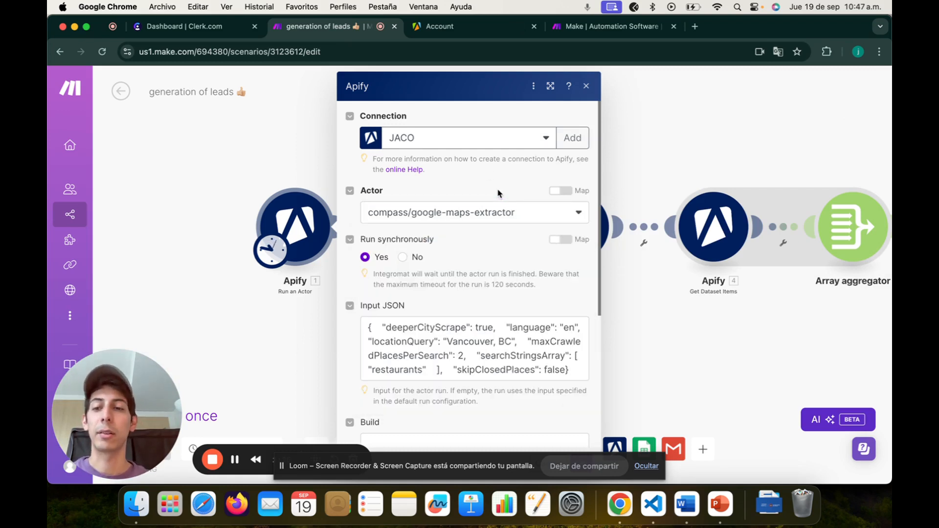
click(498, 209)
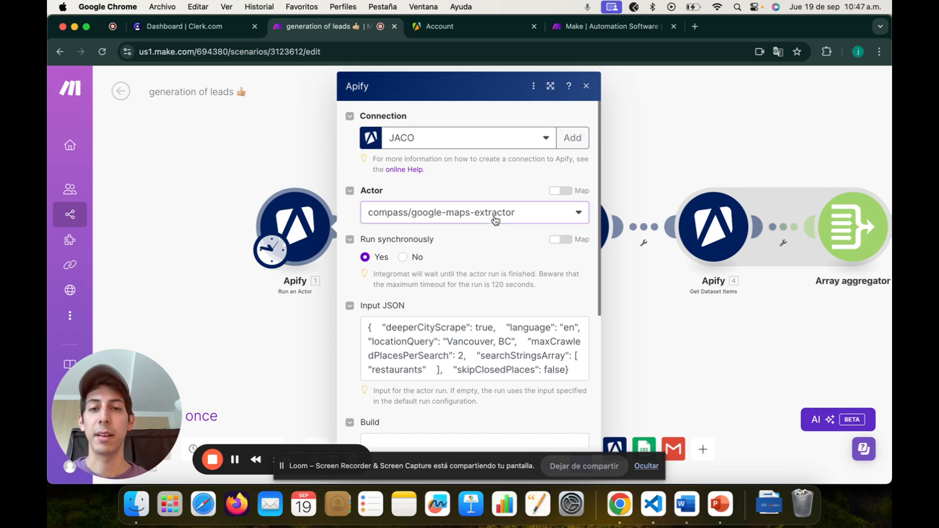
click(466, 191)
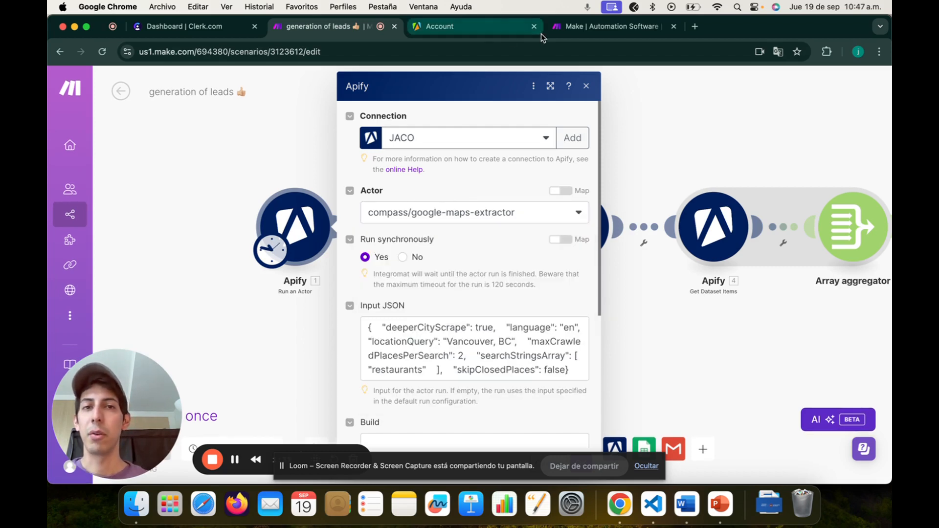
click(453, 28)
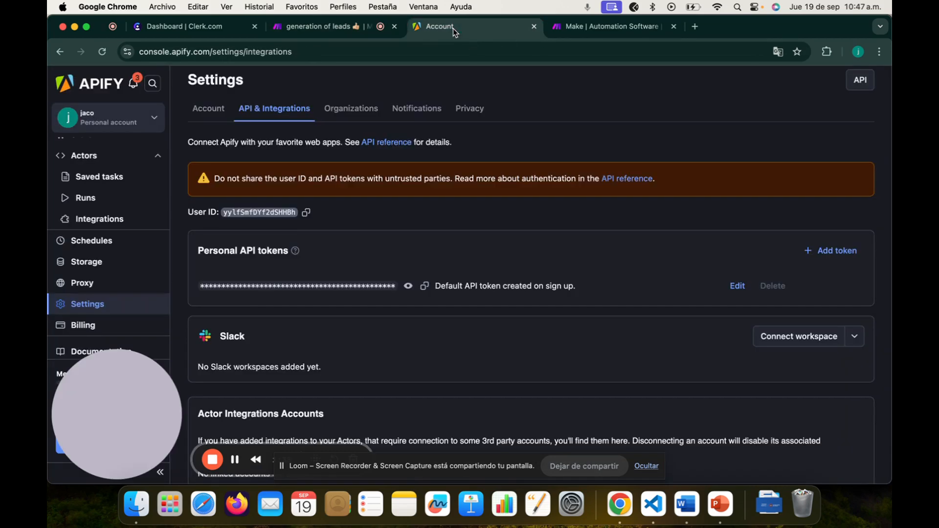
Step: Search the Apify Store for 'google maps' and open Google Maps Extractor's input page
click(93, 156)
click(92, 160)
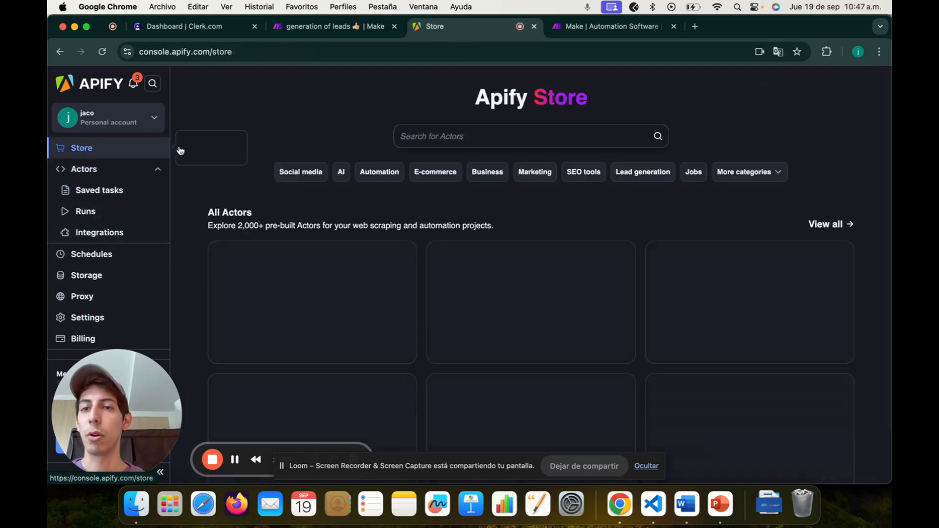
click(439, 135)
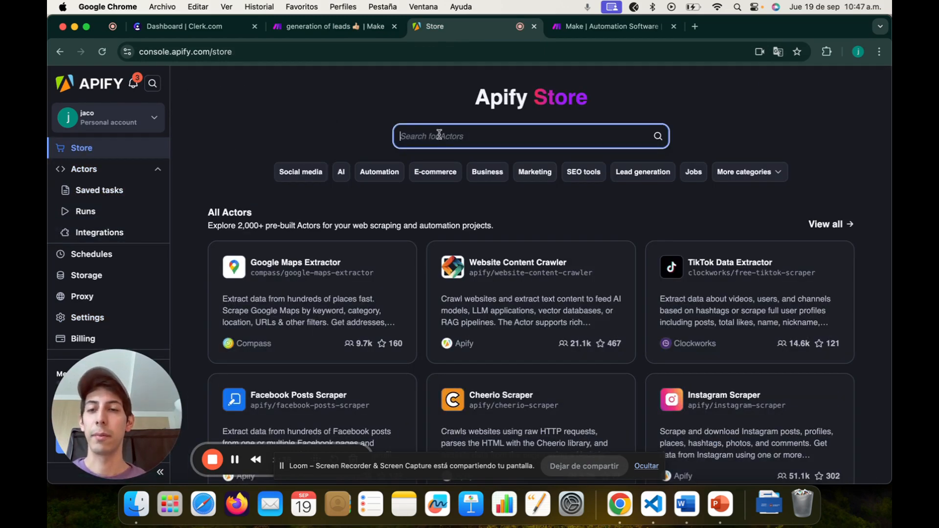
text(google )
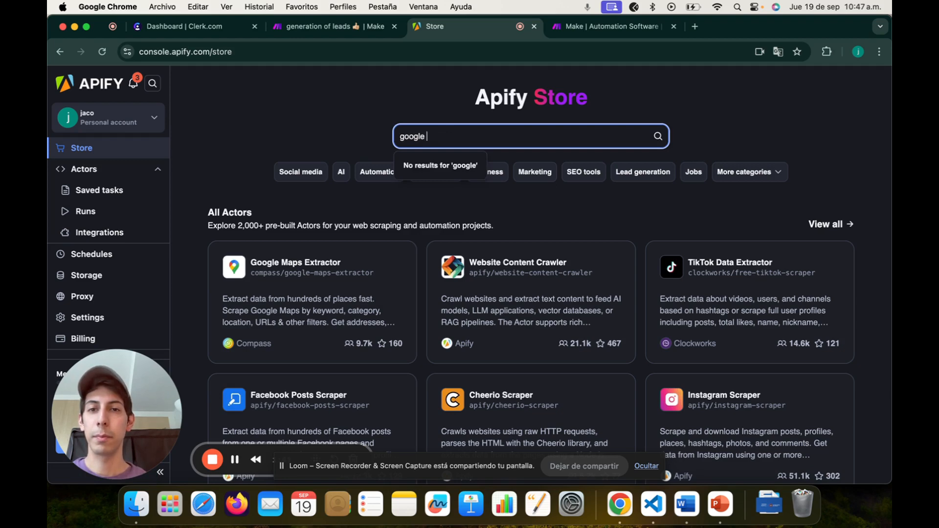
text(maps)
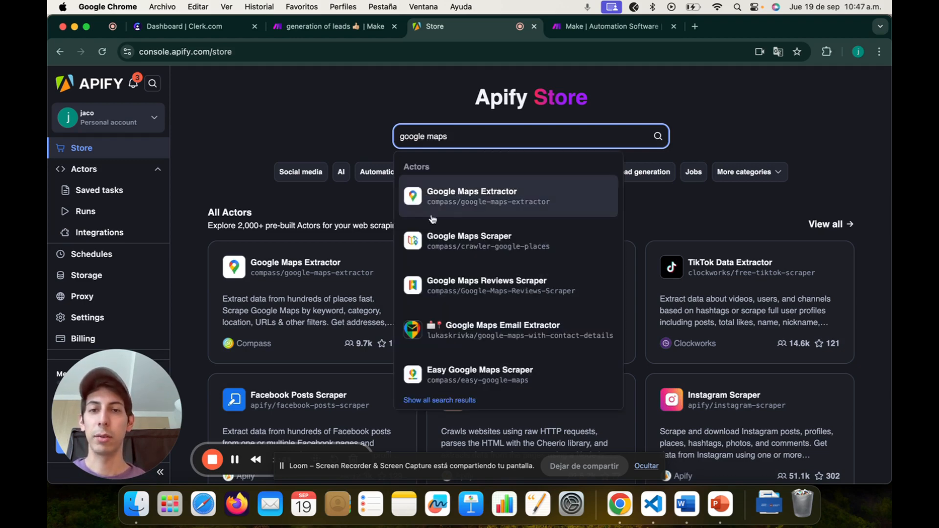
click(456, 212)
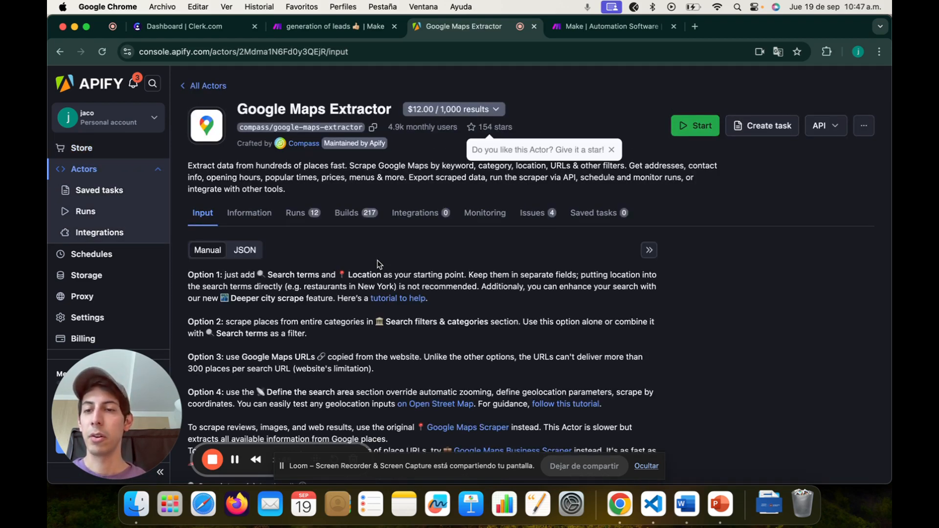
scroll(368, 311, down, 15)
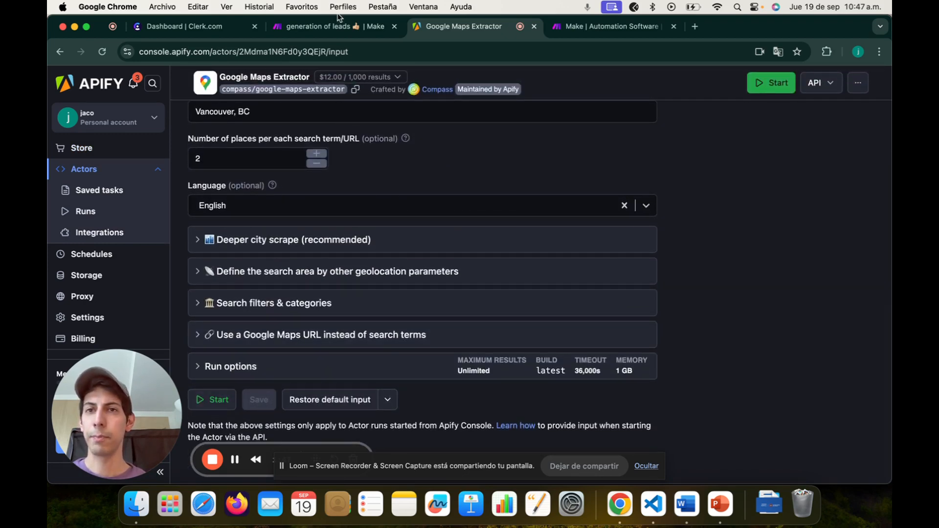
click(326, 27)
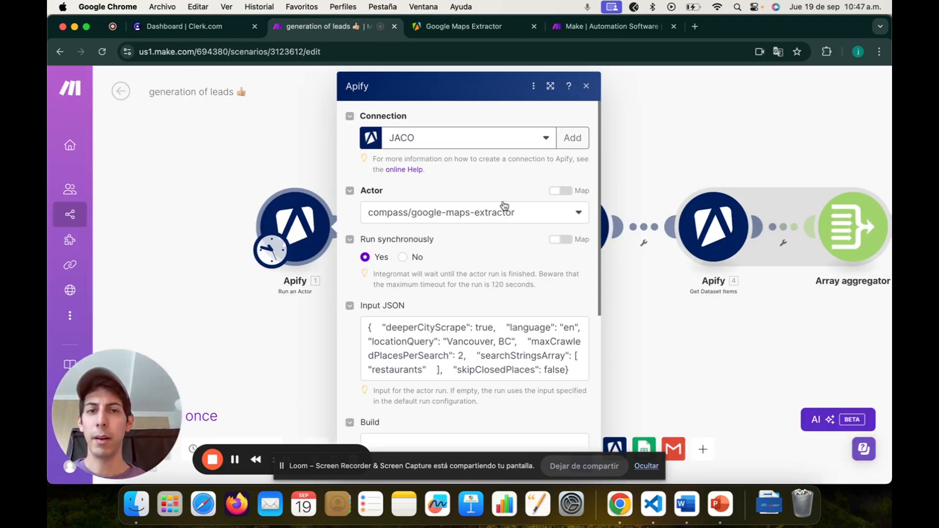
Step: Verify the module's google-maps-extractor actor and Input JSON, leaving both unchanged
click(562, 212)
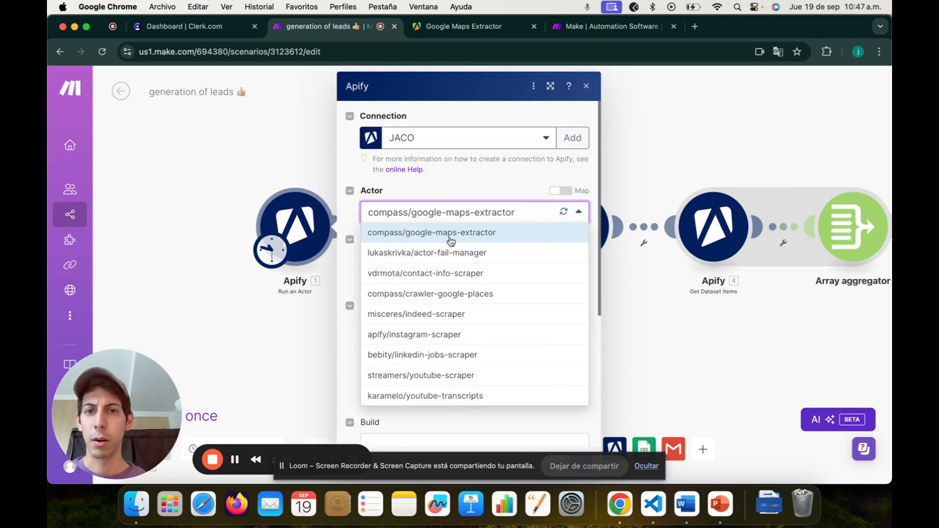
click(470, 201)
scroll(472, 198, down, 1)
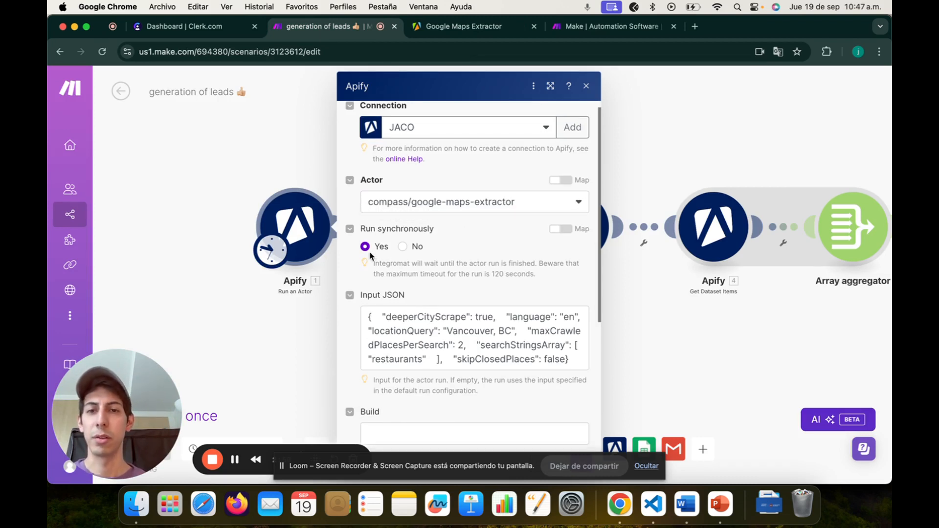
scroll(420, 308, down, 2)
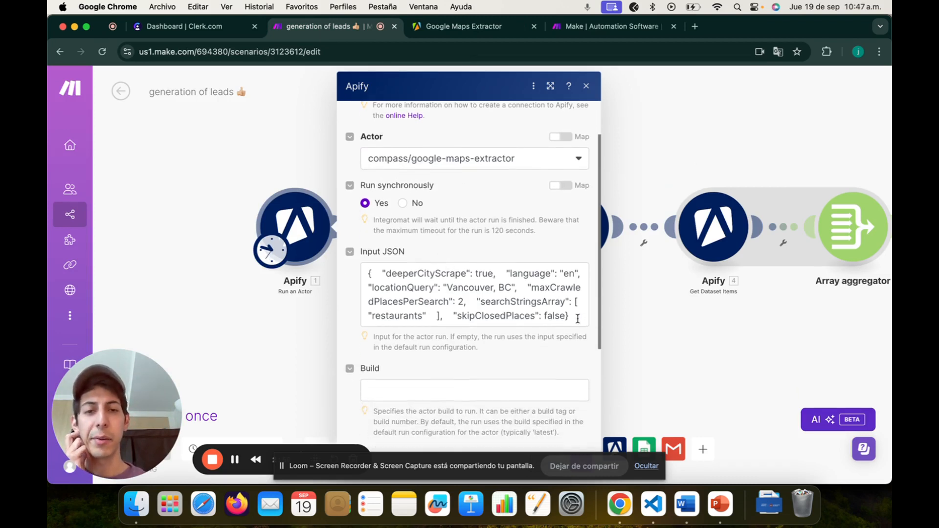
drag(577, 318, 347, 289)
click(389, 274)
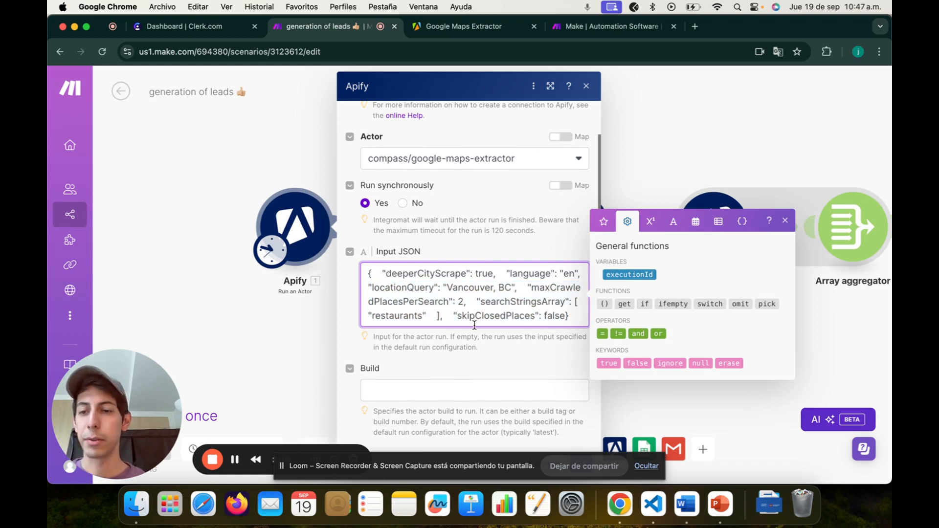
click(486, 347)
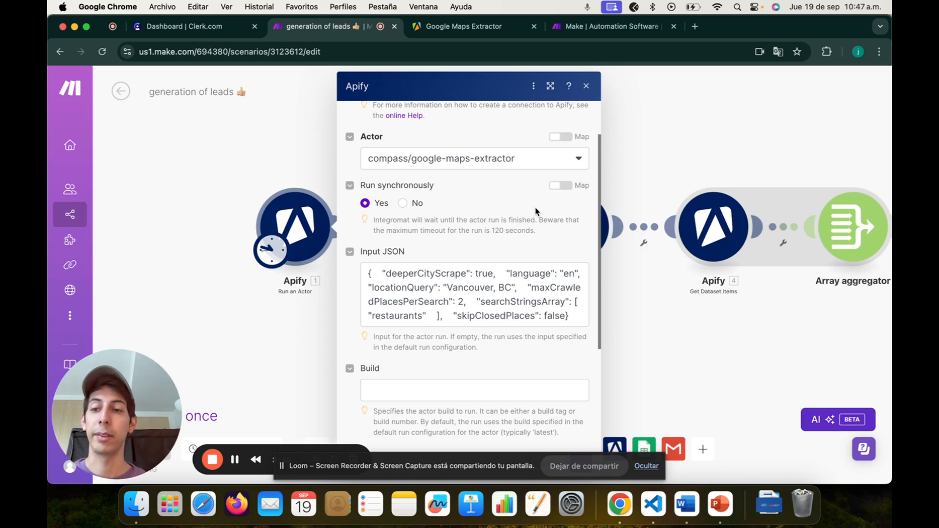
click(478, 26)
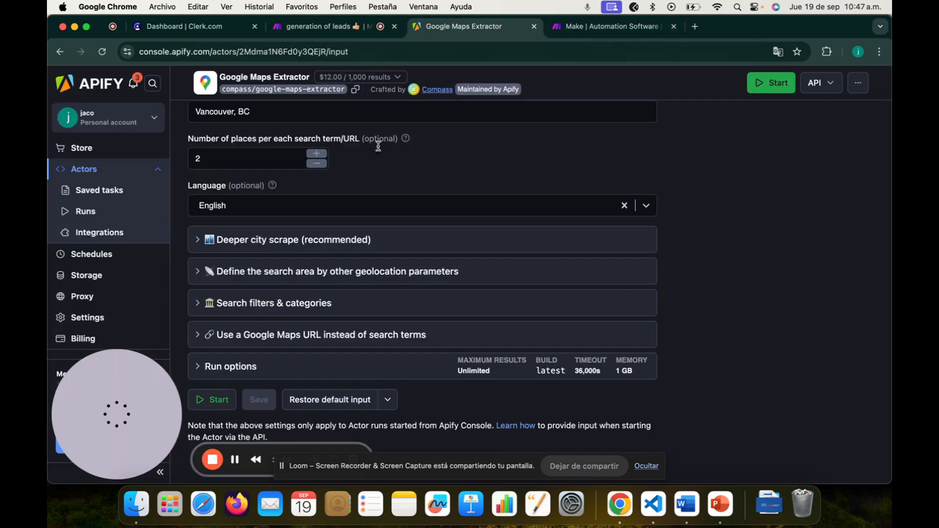
Step: Review the input's 'restaurants' search term, Vancouver, BC location and 2 places limit
scroll(327, 244, up, 5)
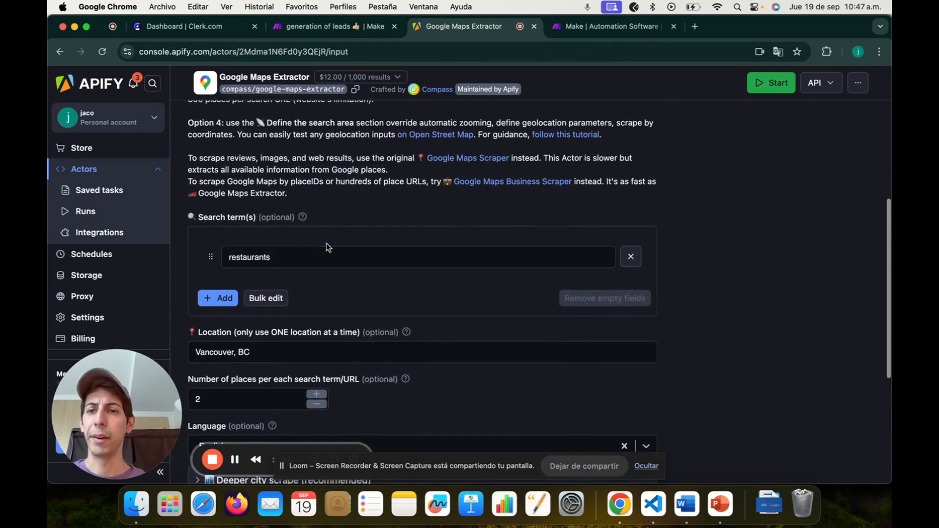
scroll(327, 207, up, 5)
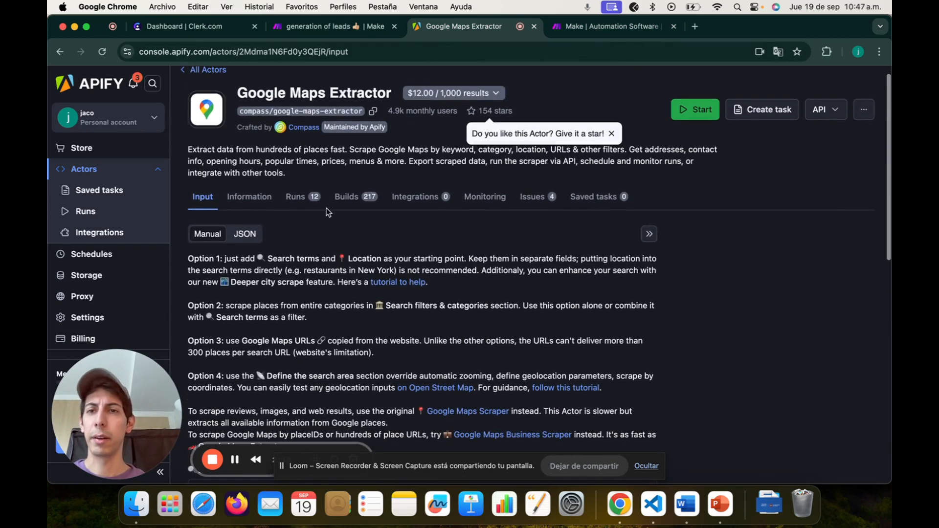
scroll(317, 127, down, 2)
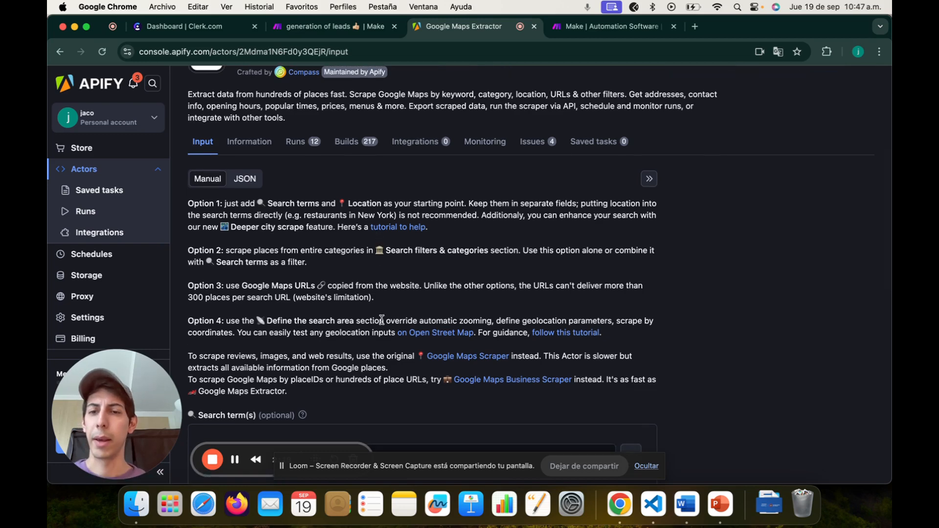
scroll(393, 296, down, 5)
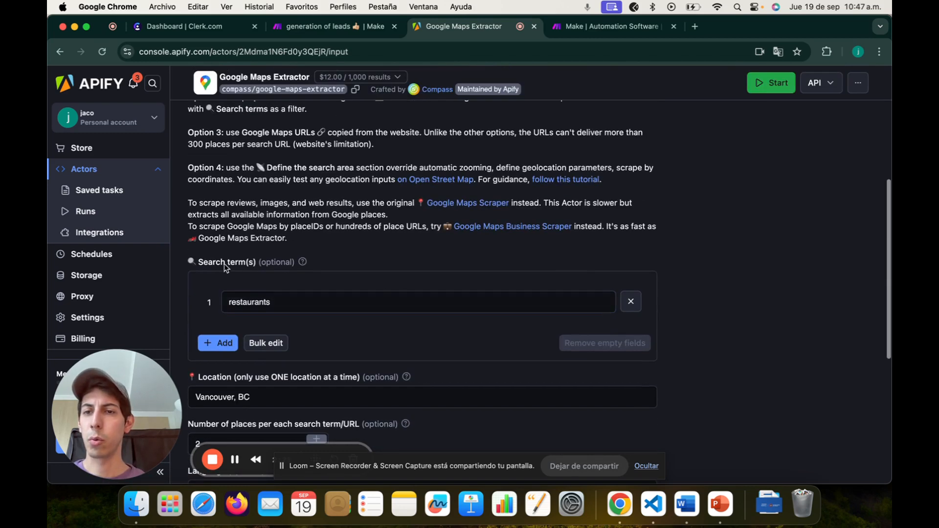
click(266, 309)
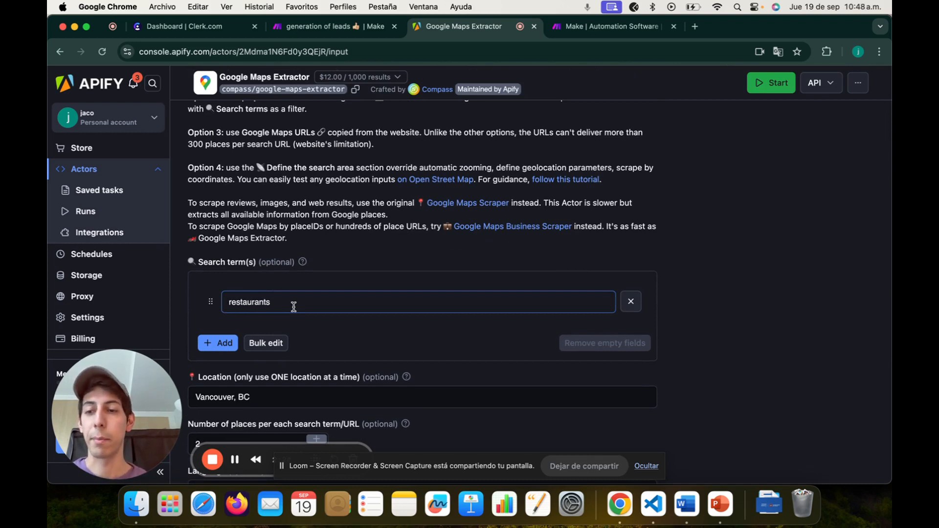
Step: Expand the 'Deeper city scrape (recommended)' section further down the input form
scroll(293, 307, down, 1)
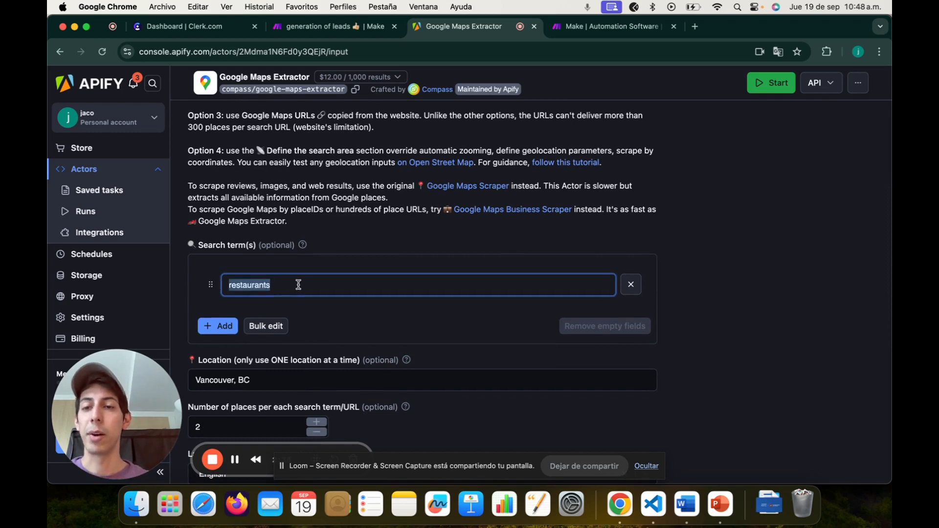
scroll(324, 268, down, 5)
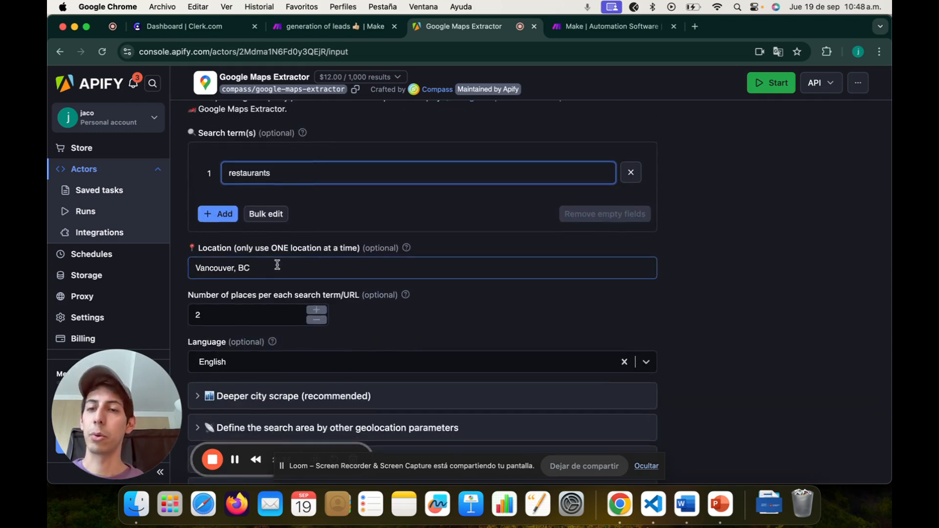
scroll(277, 266, down, 2)
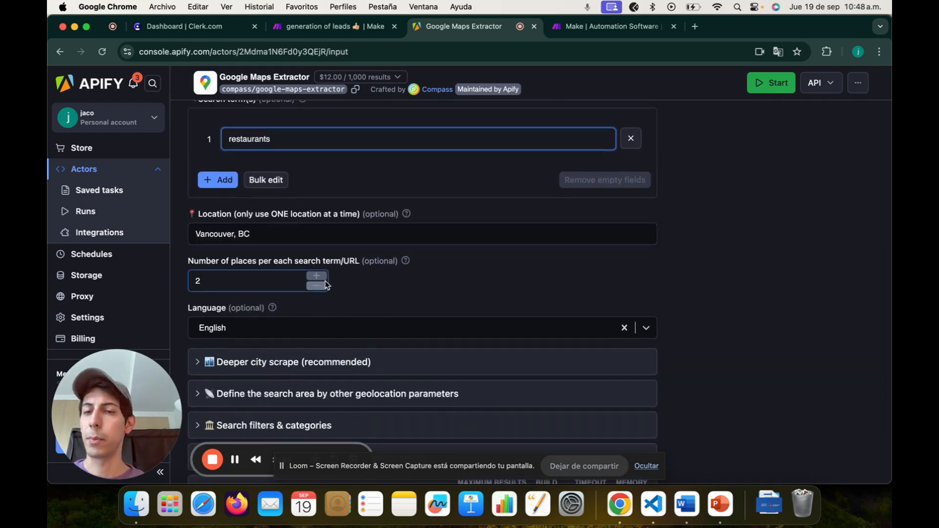
scroll(365, 285, down, 3)
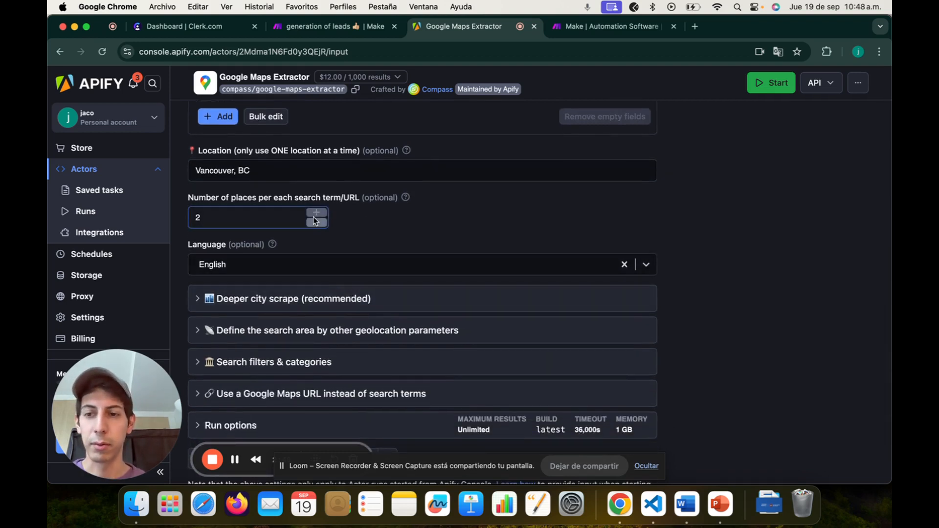
scroll(356, 236, down, 2)
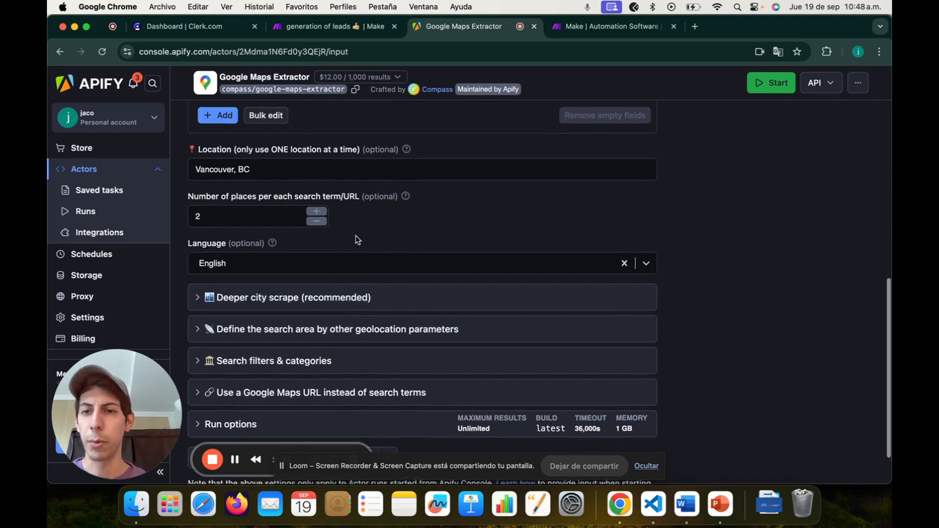
scroll(210, 214, down, 1)
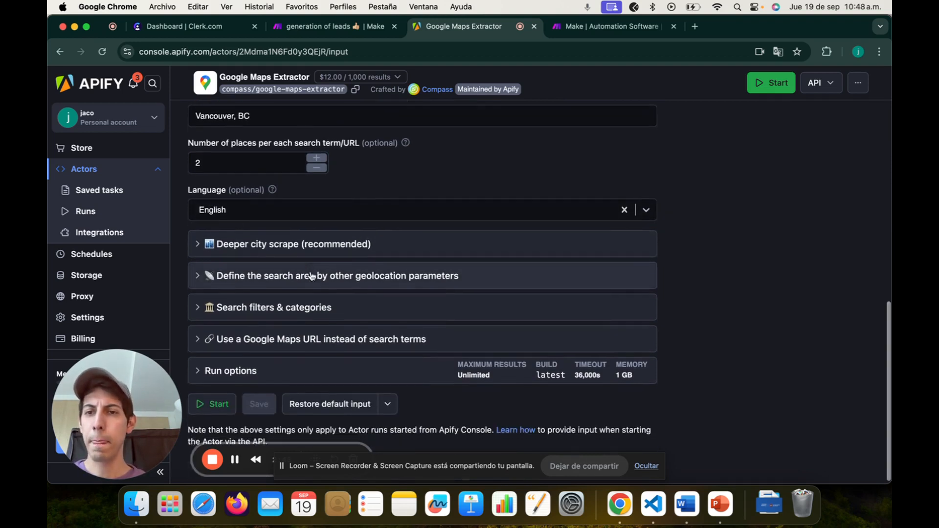
click(367, 248)
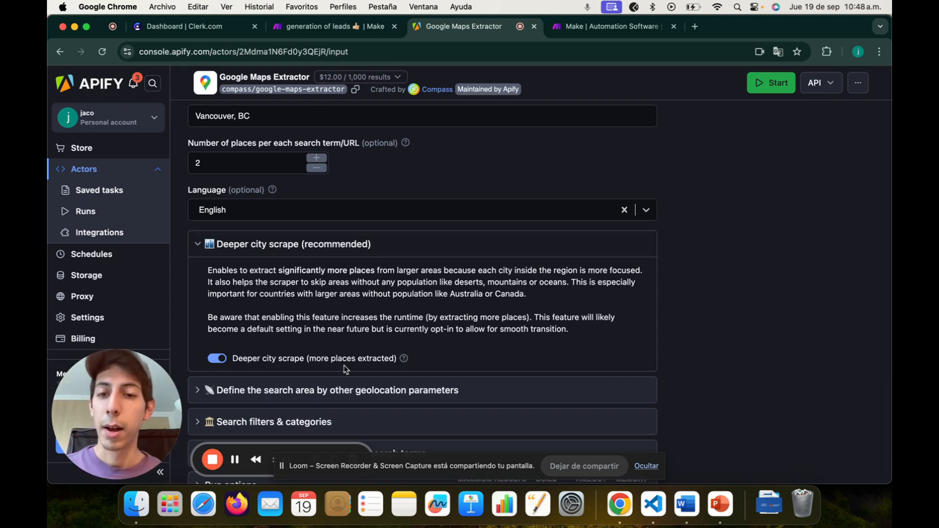
Step: Switch the Google Maps Extractor input to JSON view and copy all of it
click(275, 248)
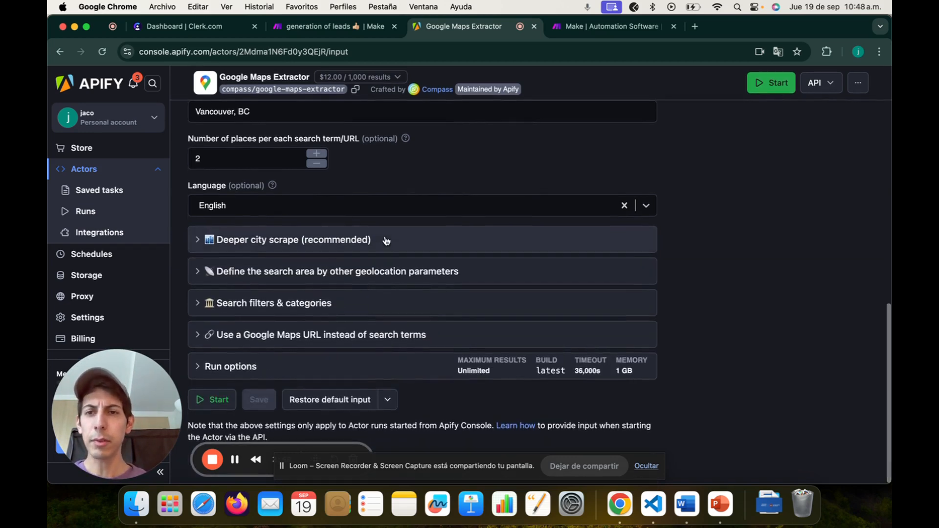
scroll(386, 239, up, 4)
scroll(386, 240, up, 5)
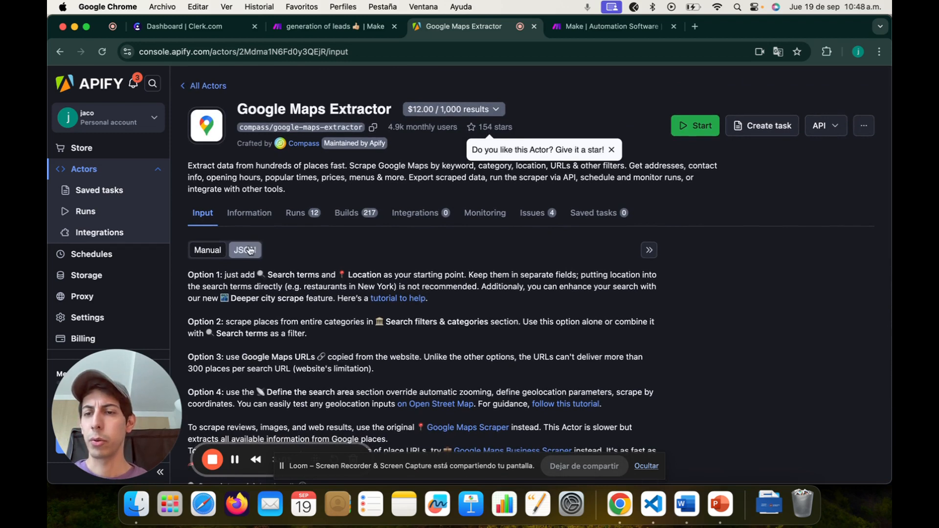
click(246, 250)
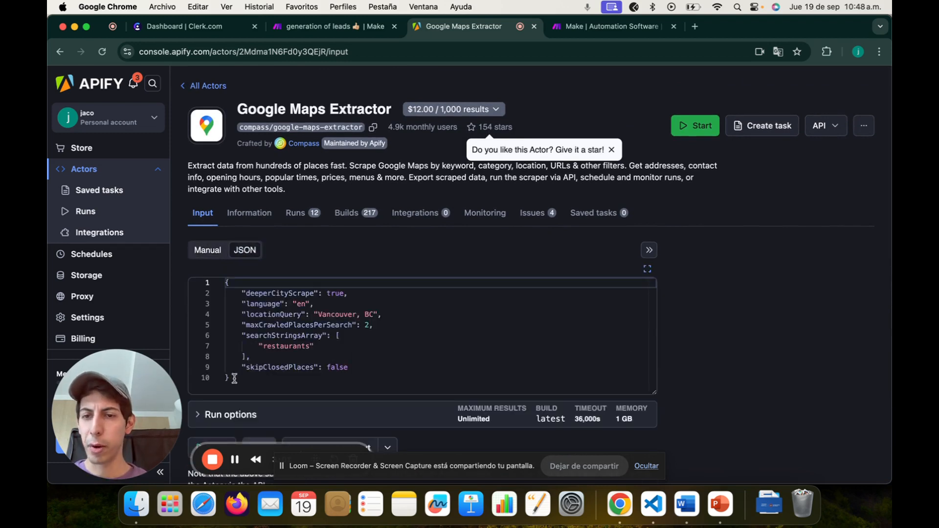
drag(234, 378, 218, 275)
key(super+c)
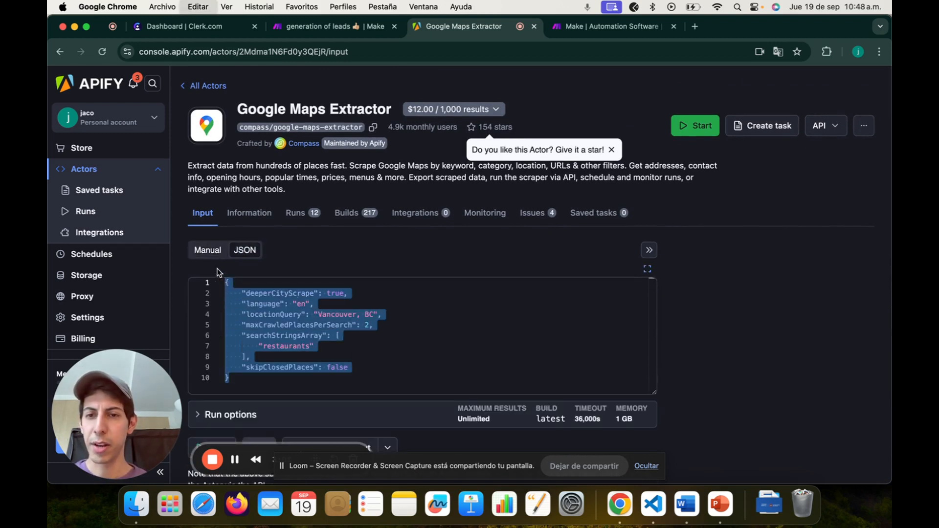
click(319, 27)
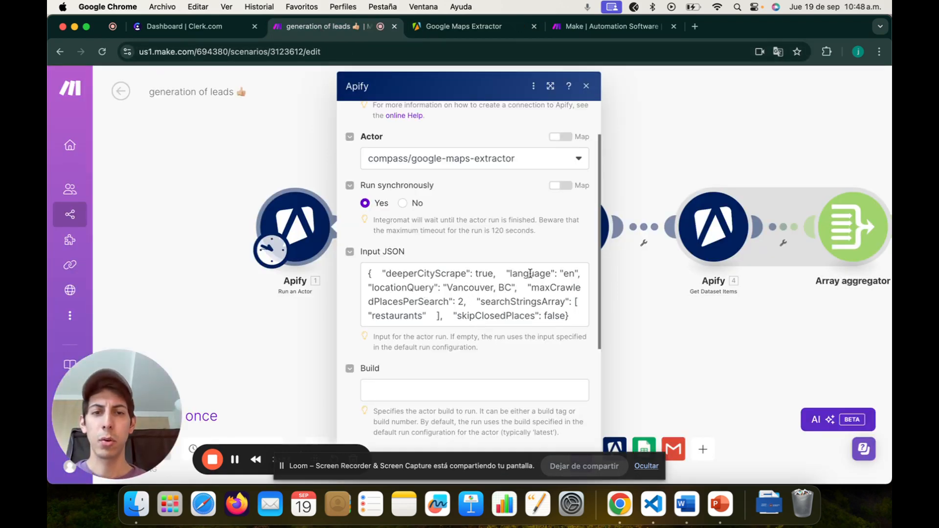
Step: Confirm the pasted Input JSON with deeperCityScrape true and save the Run an Actor module
click(462, 302)
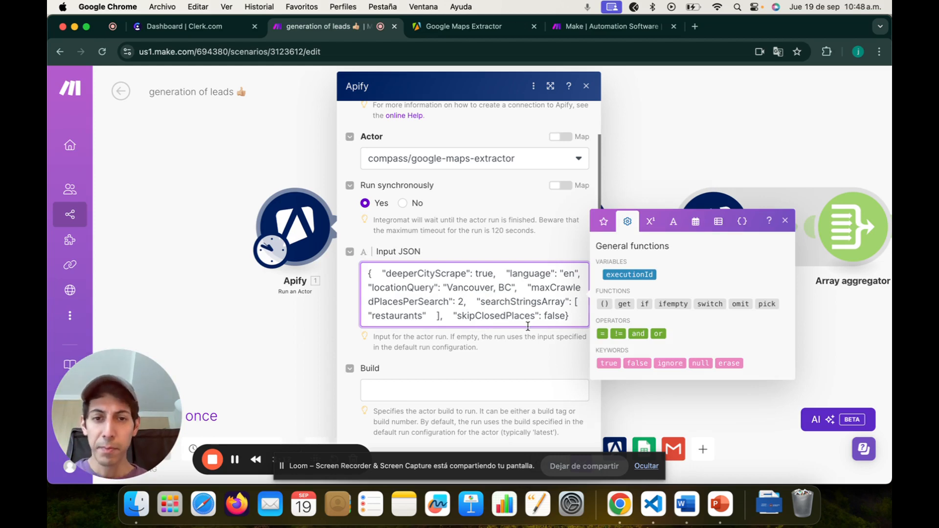
click(530, 341)
scroll(534, 353, down, 5)
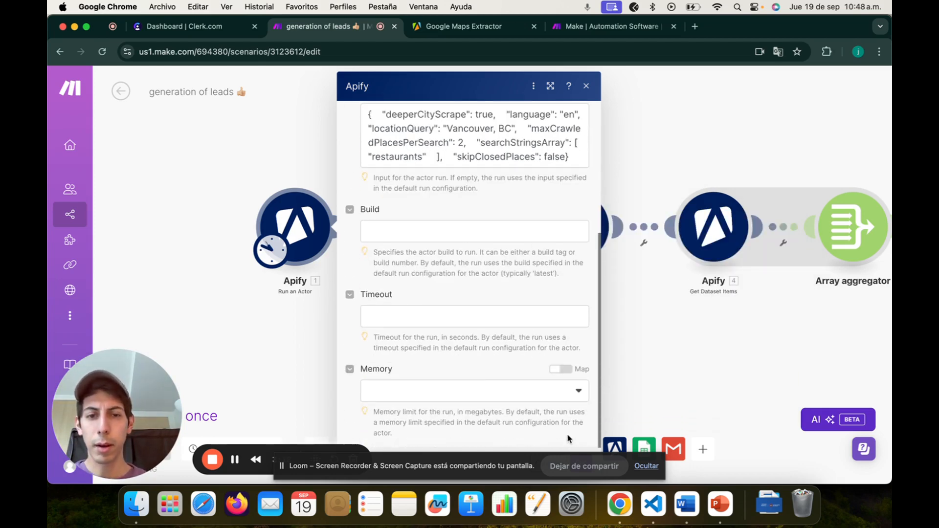
click(645, 466)
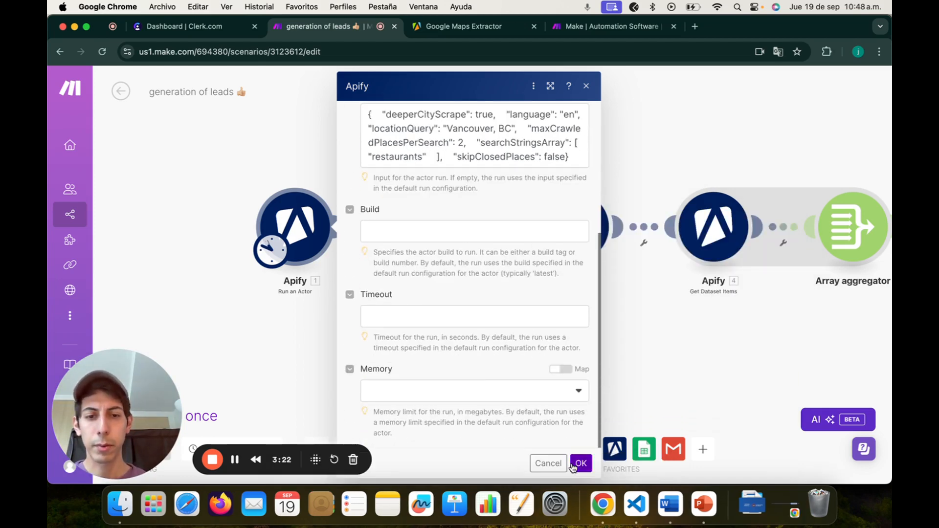
click(581, 465)
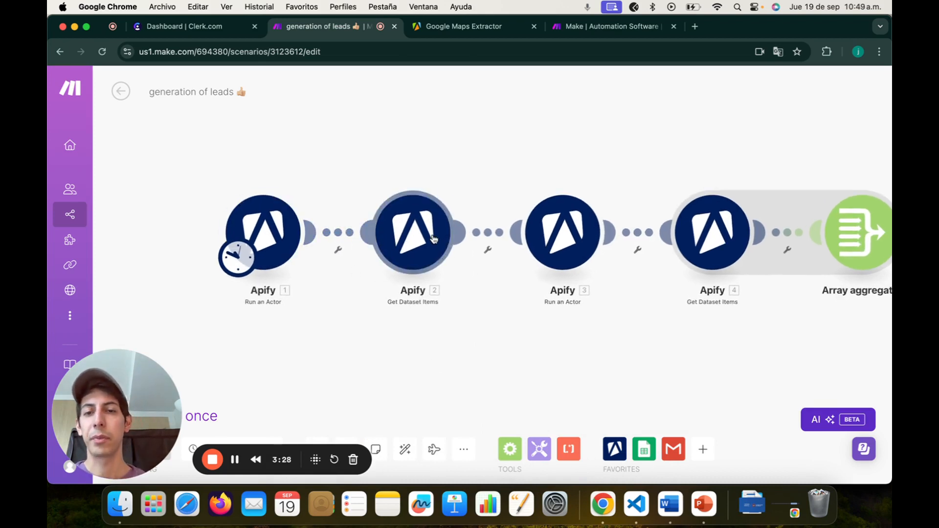
Step: Map Get Dataset Items' Dataset ID to Run an Actor's defaultDatasetId and save it
click(413, 229)
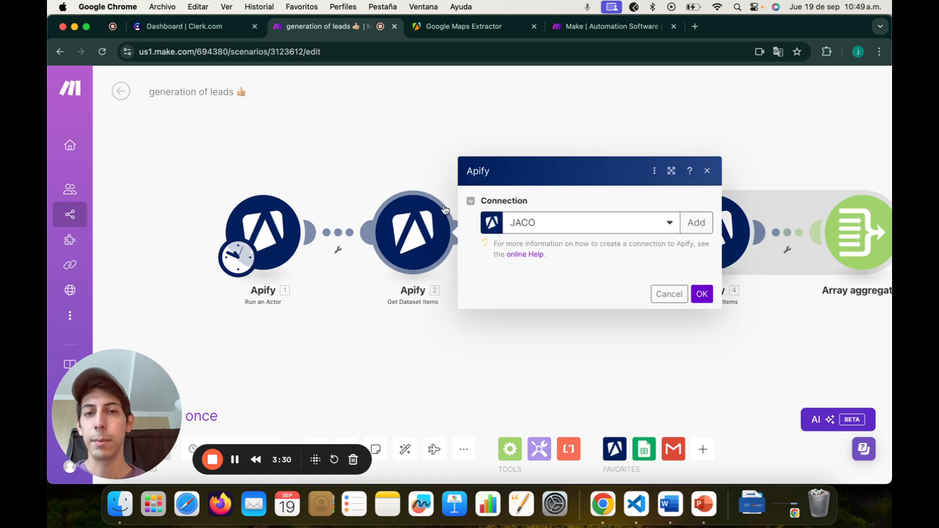
click(593, 217)
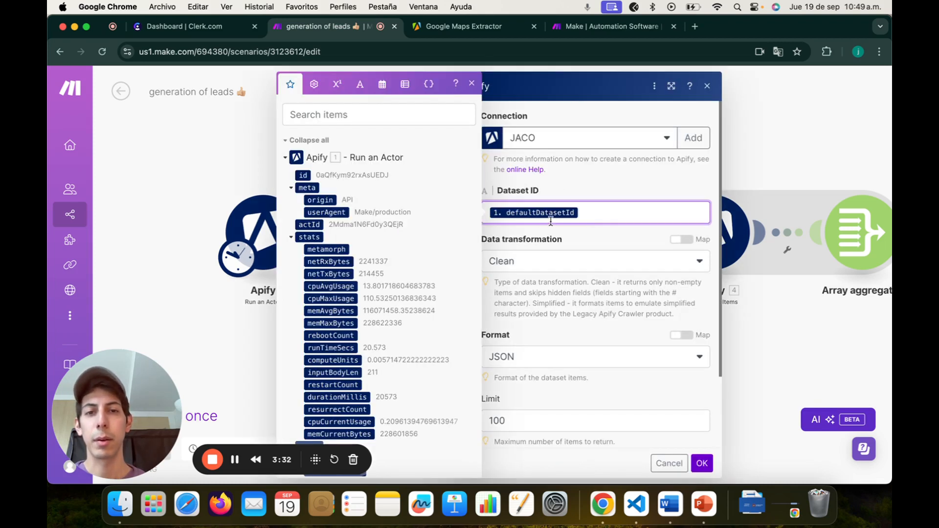
click(313, 114)
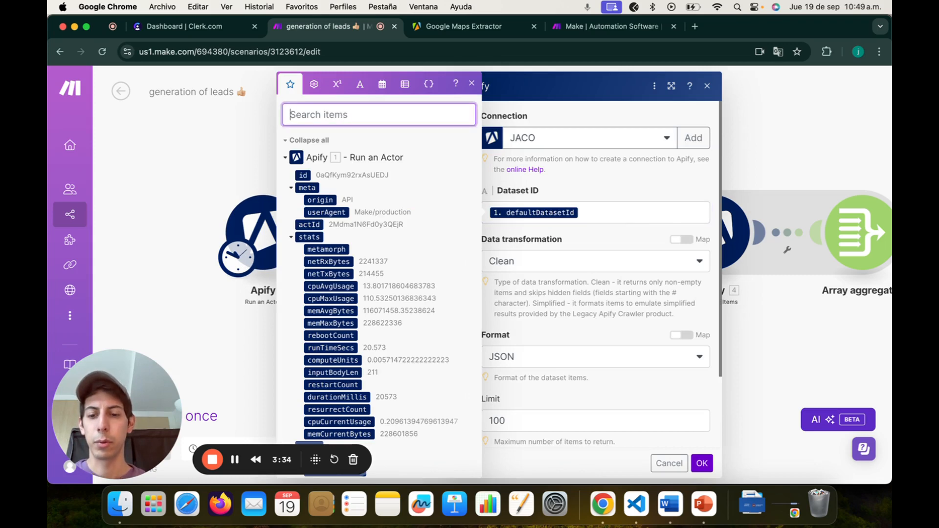
text(default)
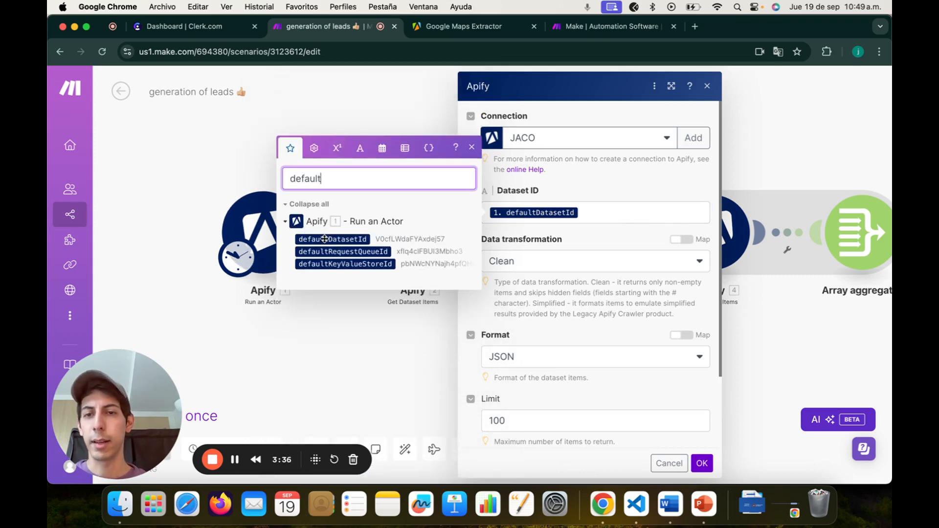
click(473, 146)
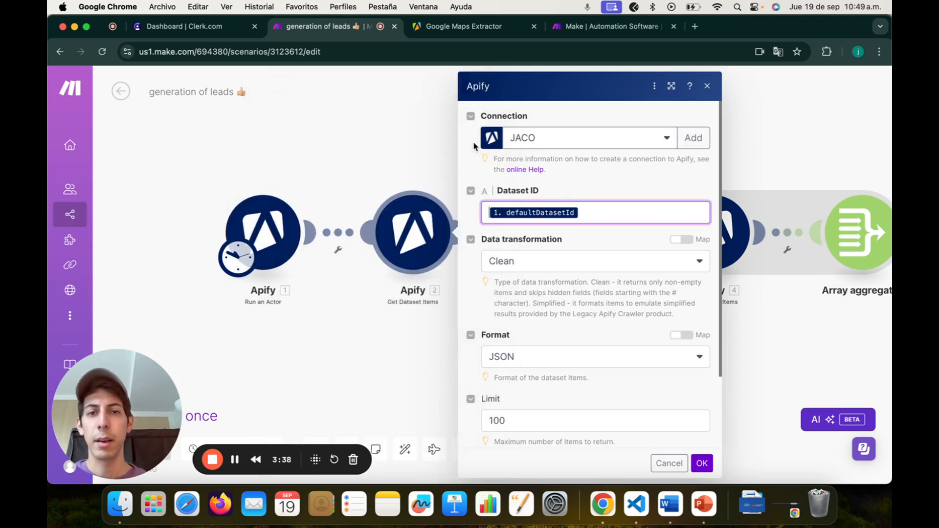
click(593, 213)
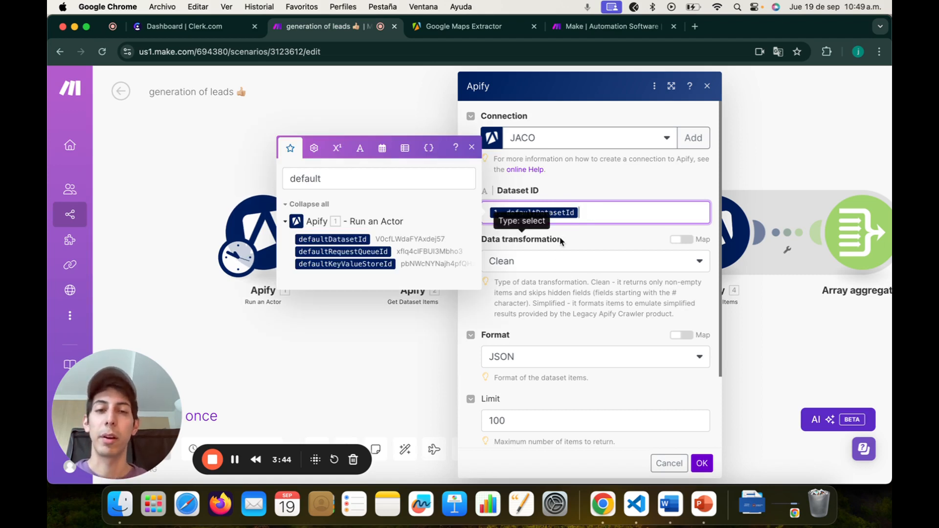
click(473, 157)
scroll(595, 262, down, 2)
scroll(594, 263, down, 2)
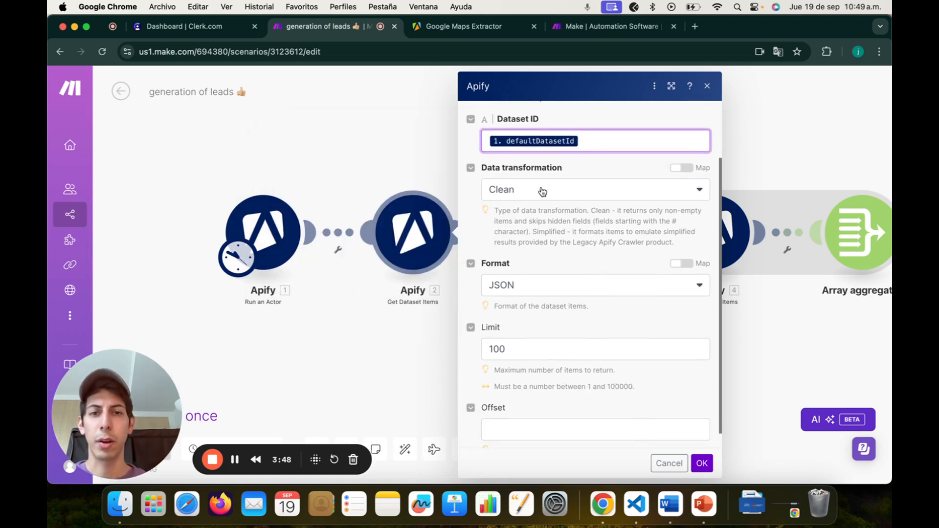
scroll(558, 249, down, 1)
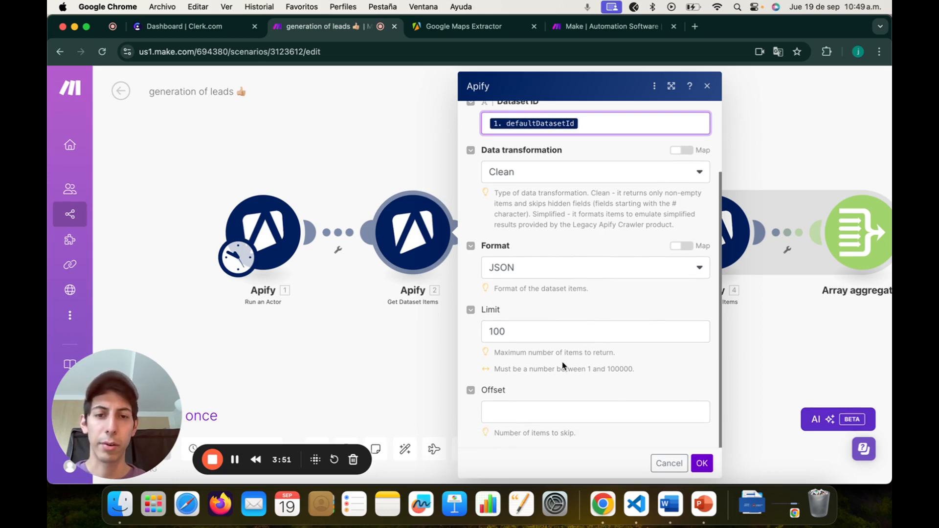
click(701, 463)
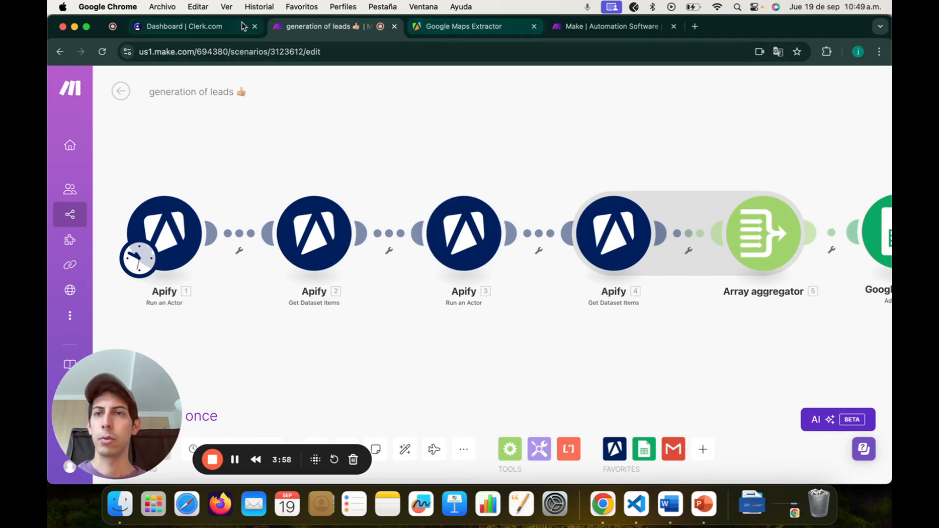
Step: Unlink Apify 2 from Apify 3 and run the scenario once
click(388, 239)
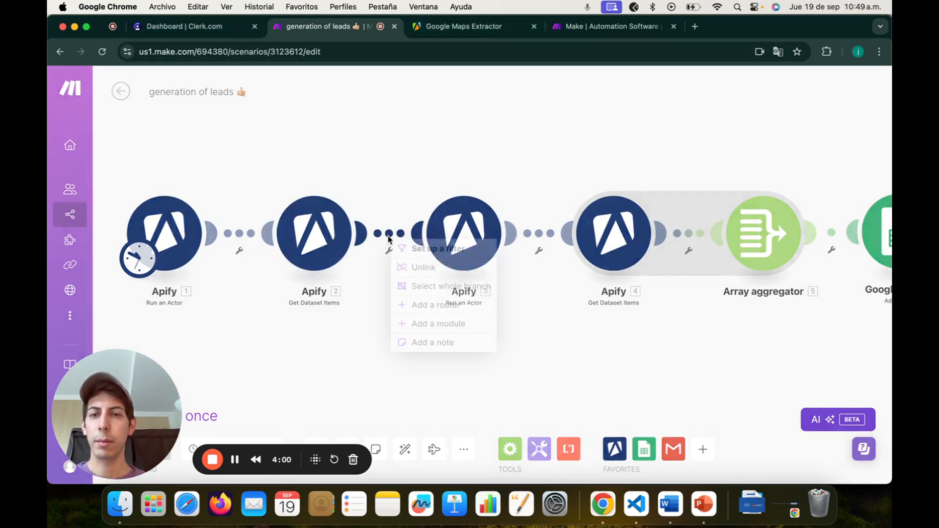
click(406, 267)
drag(377, 310, 512, 304)
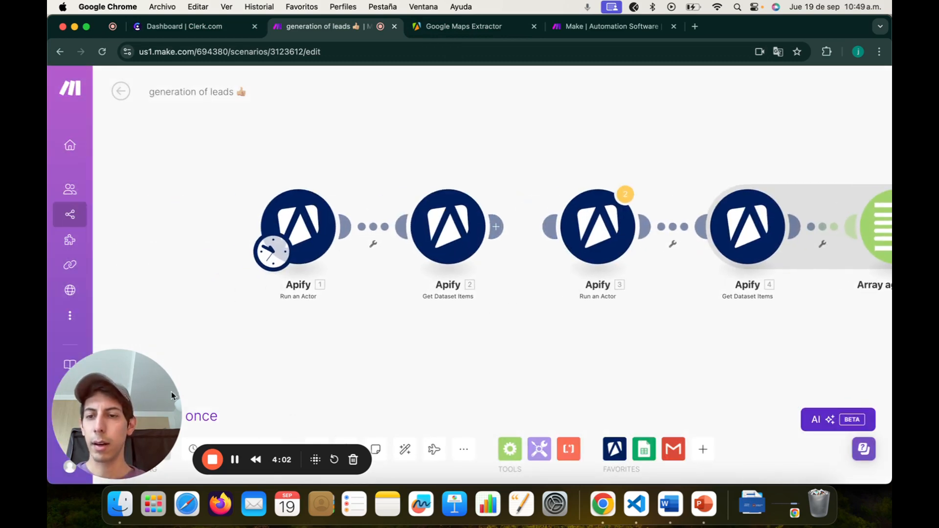
click(131, 415)
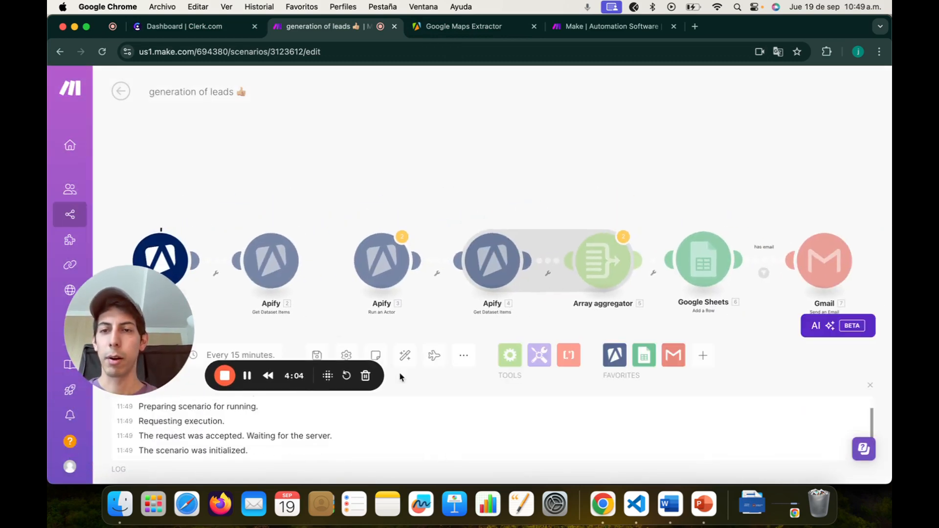
click(481, 30)
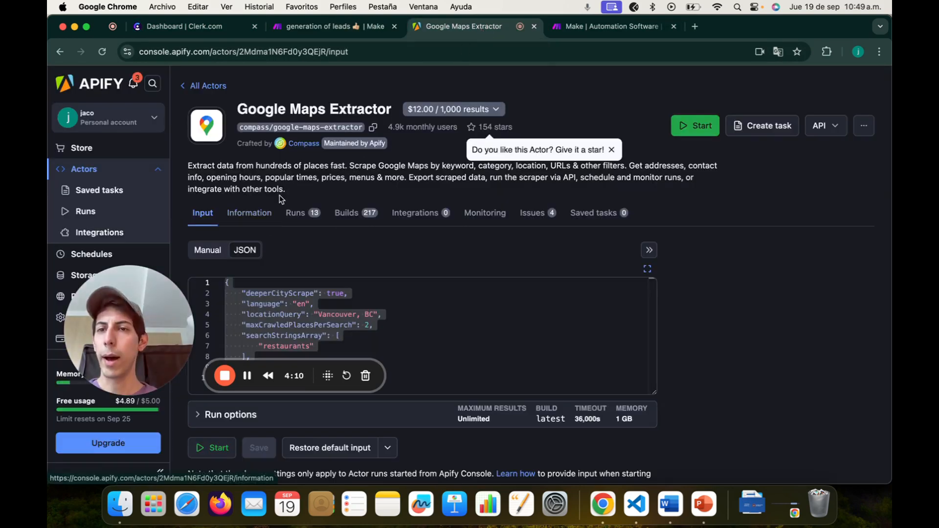
Step: Open the newest Google Maps Extractor run and follow its restaurant results on the Output tab
drag(119, 300, 115, 349)
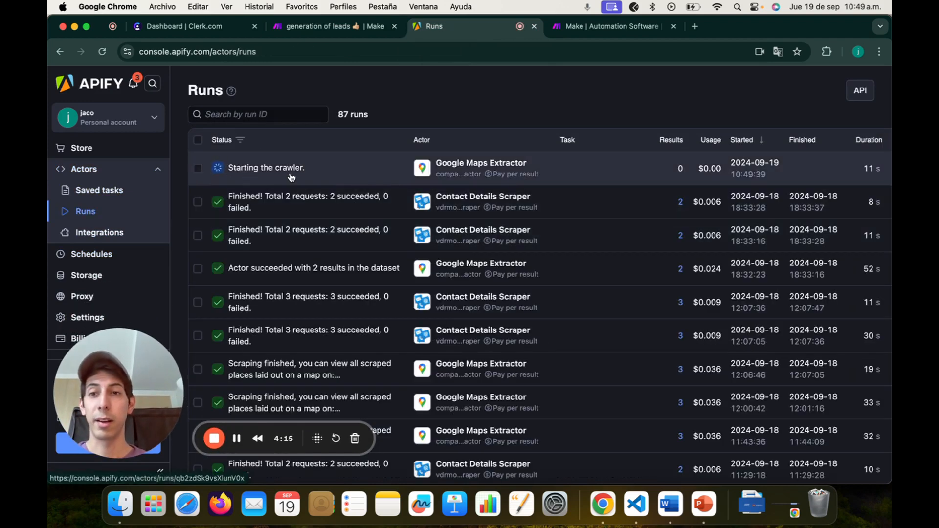
click(337, 171)
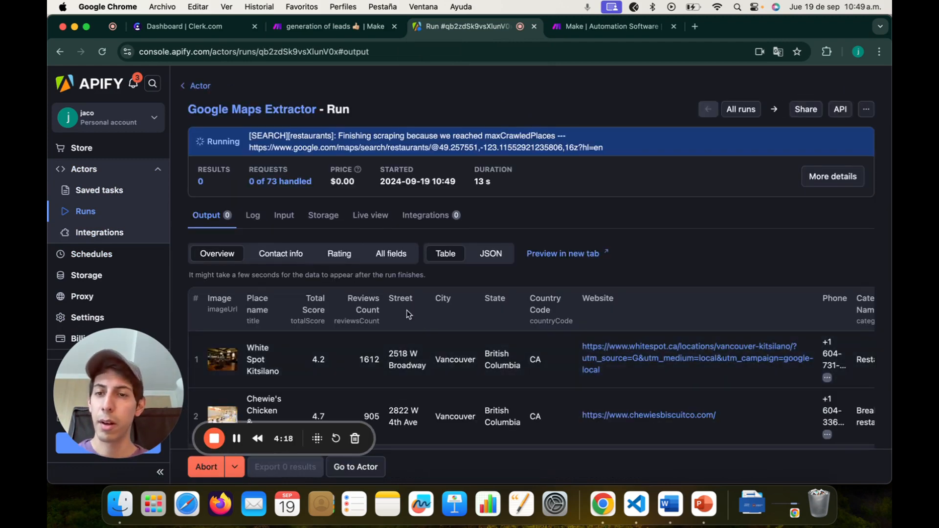
scroll(406, 310, down, 2)
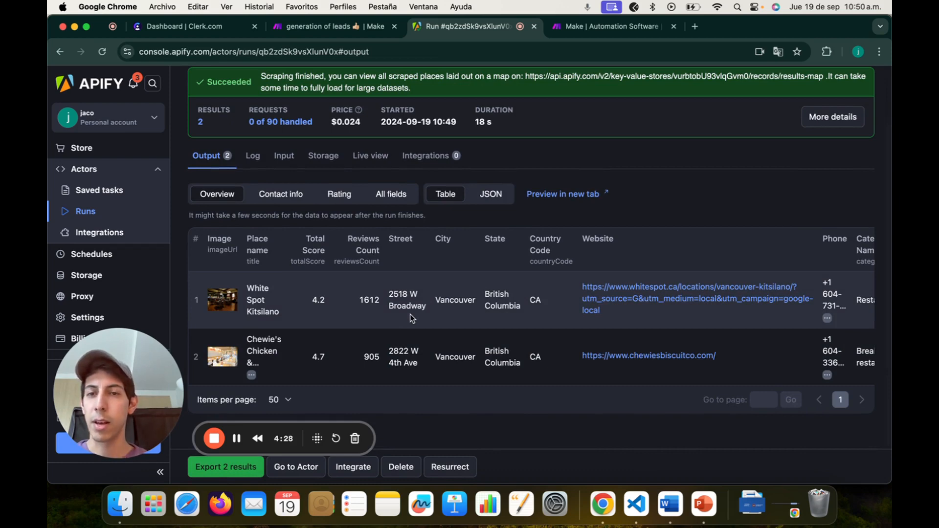
Step: Open the Get Dataset Items output in Make and scroll through restaurant Bundles 1 and 2
click(322, 27)
click(307, 225)
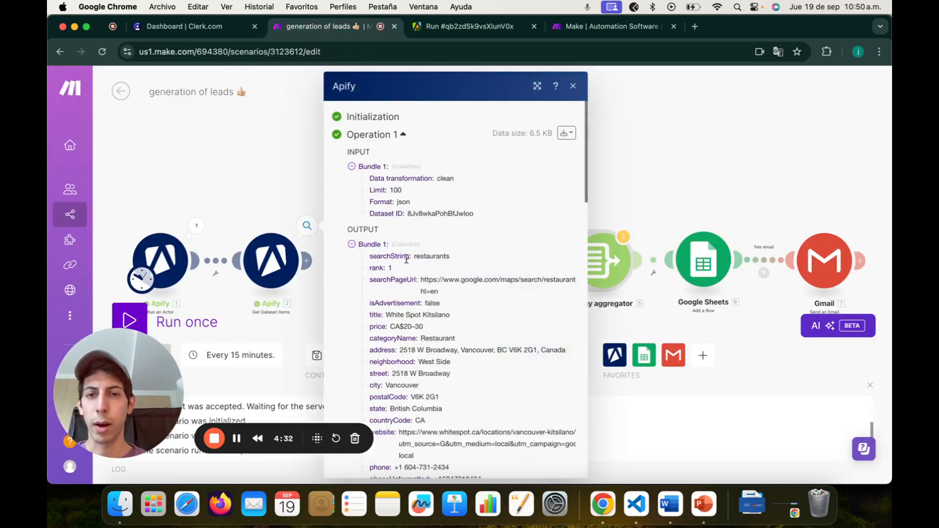
scroll(406, 258, down, 5)
scroll(406, 258, down, 10)
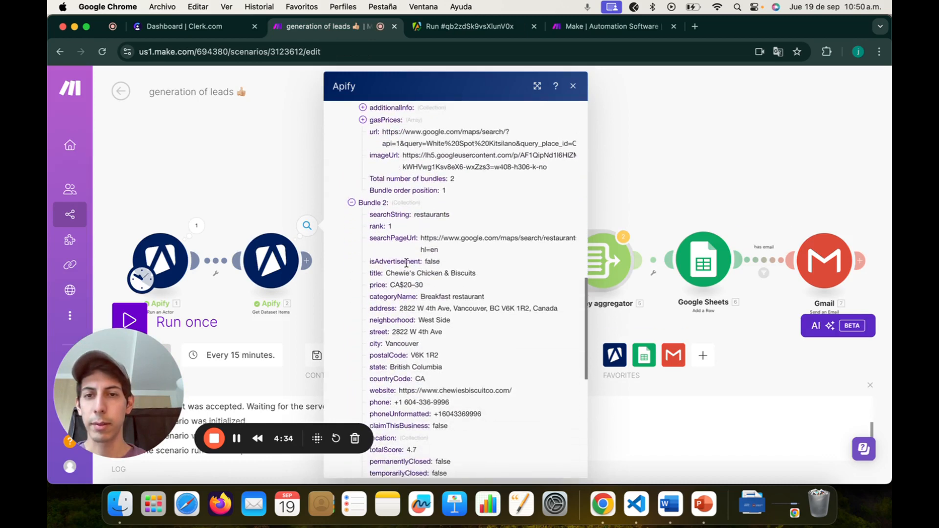
scroll(443, 292, up, 2)
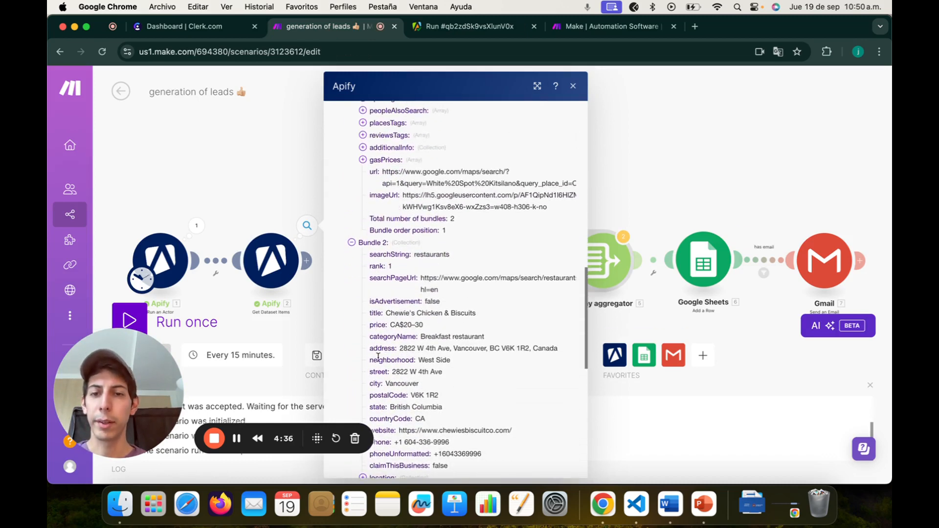
scroll(382, 376, down, 5)
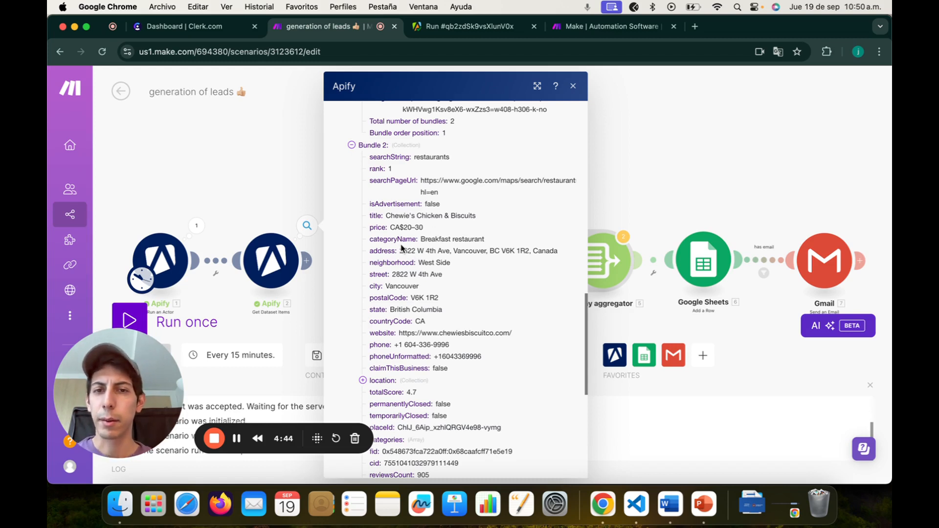
scroll(408, 266, down, 1)
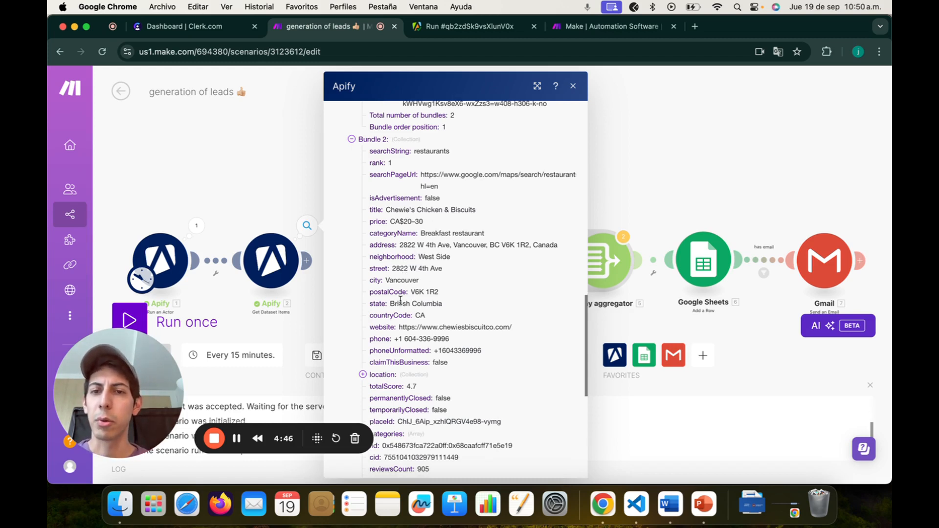
scroll(410, 283, down, 3)
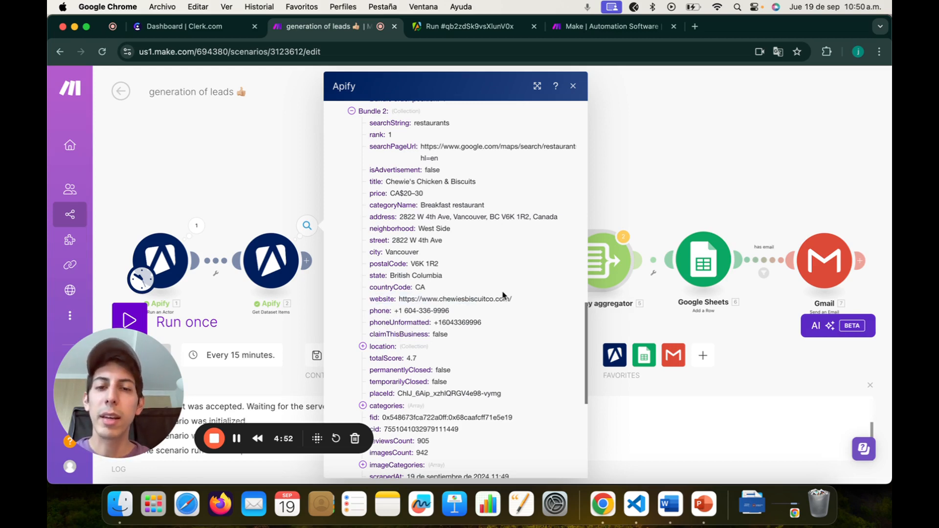
Step: Inspect a restaurant's website and phone details, then close the output panel
drag(425, 299, 476, 309)
click(469, 302)
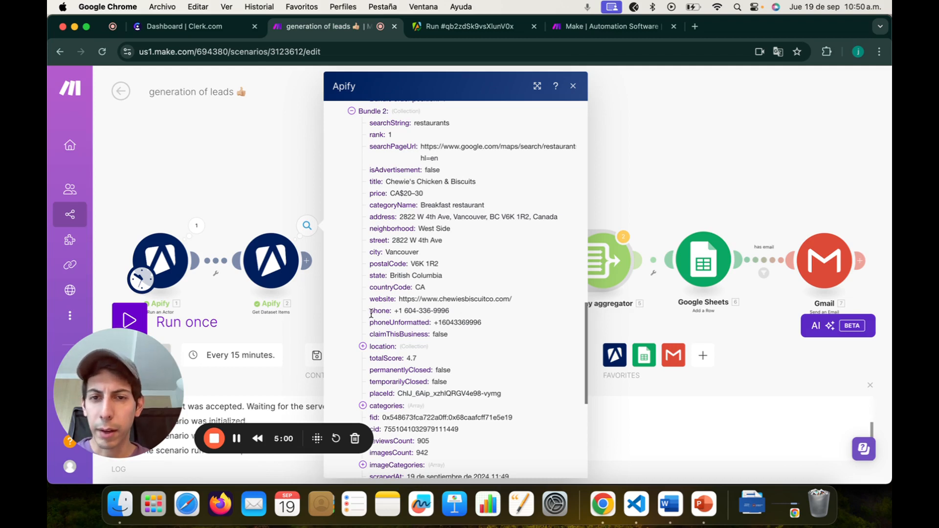
triple_click(398, 310)
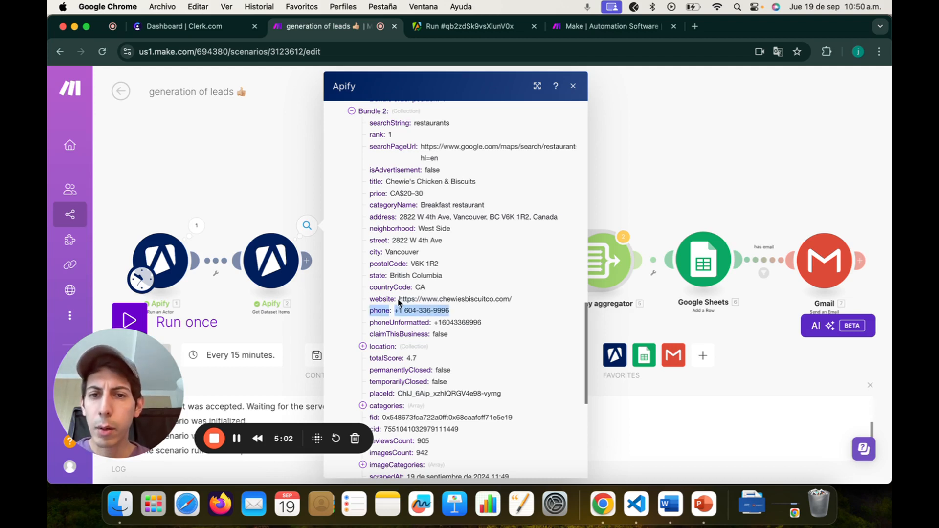
drag(400, 302, 460, 299)
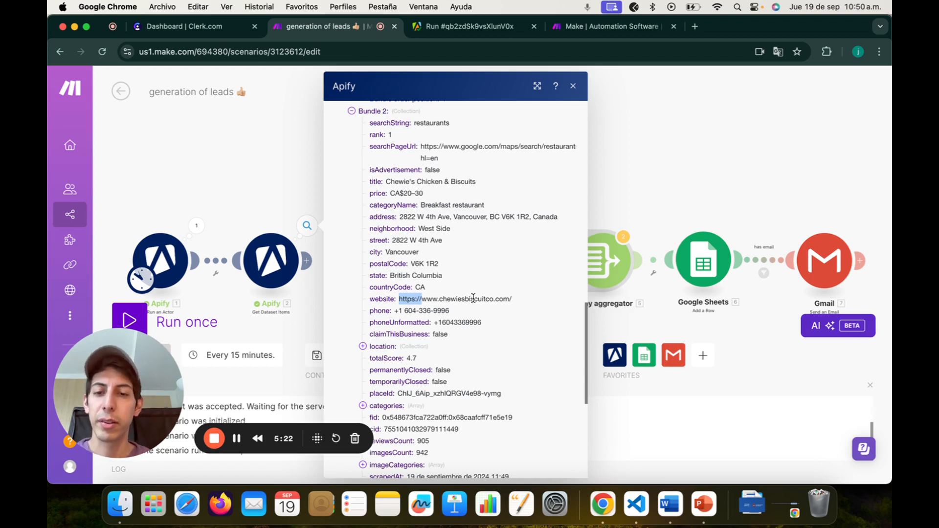
scroll(472, 298, up, 1)
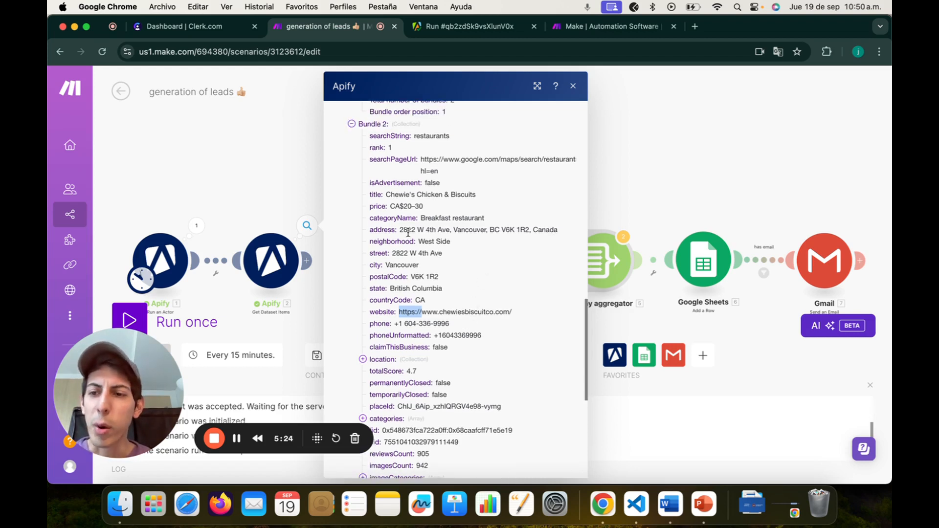
click(272, 164)
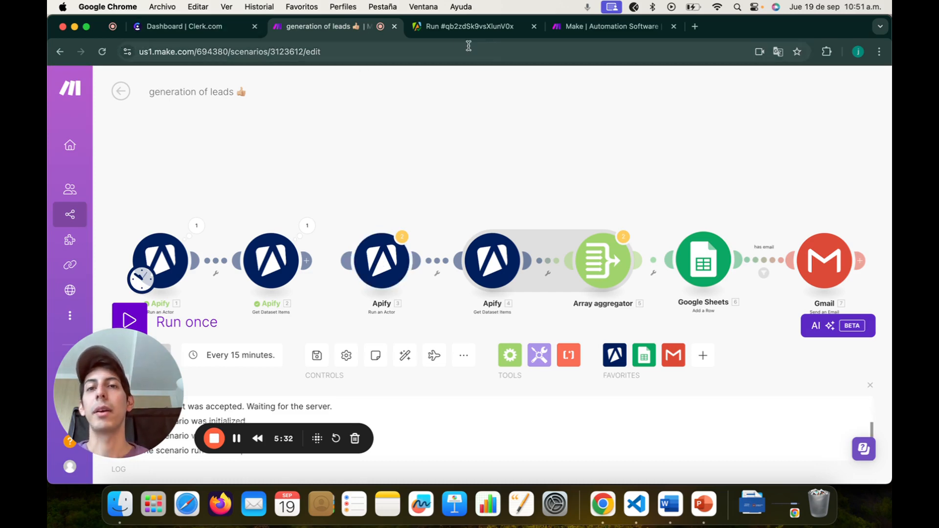
Step: Search the Apify Store for 'scrape' to find Actors like Contact Details Scraper
click(469, 27)
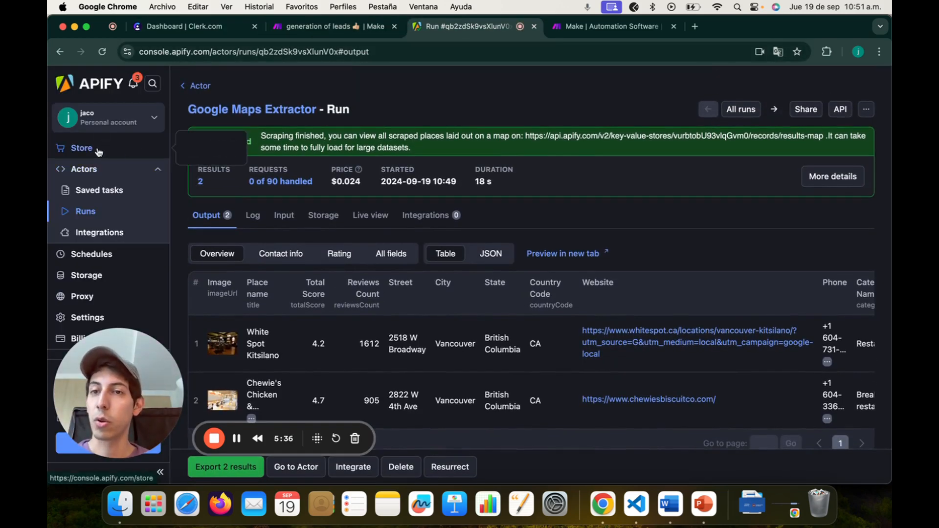
click(82, 148)
click(425, 131)
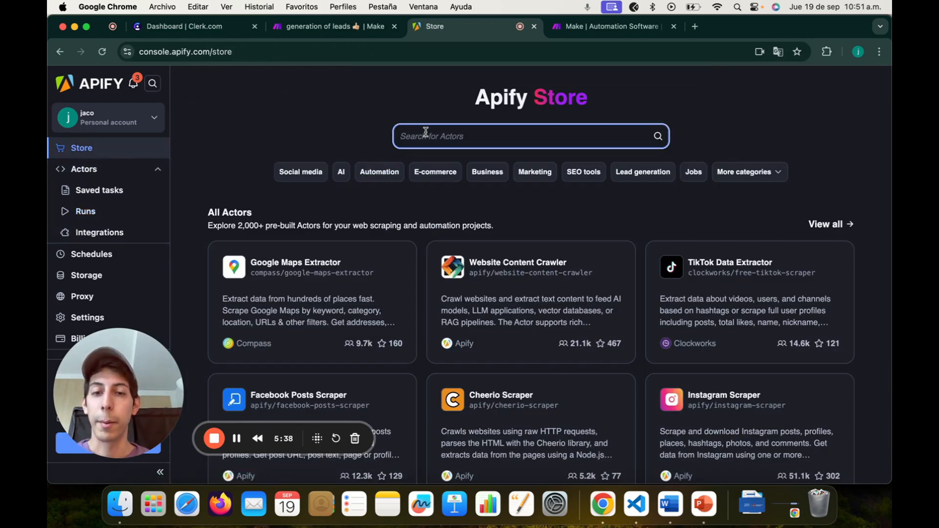
scroll(446, 137, down, 5)
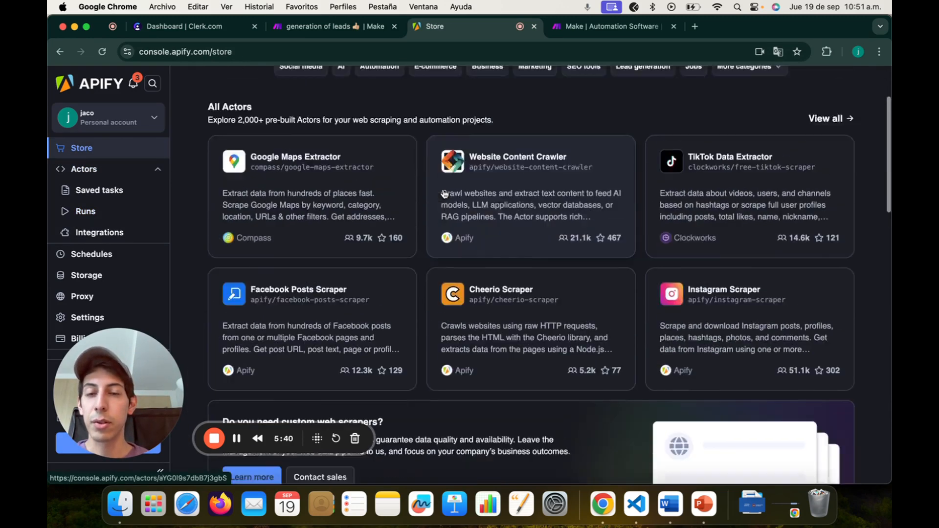
scroll(444, 194, up, 5)
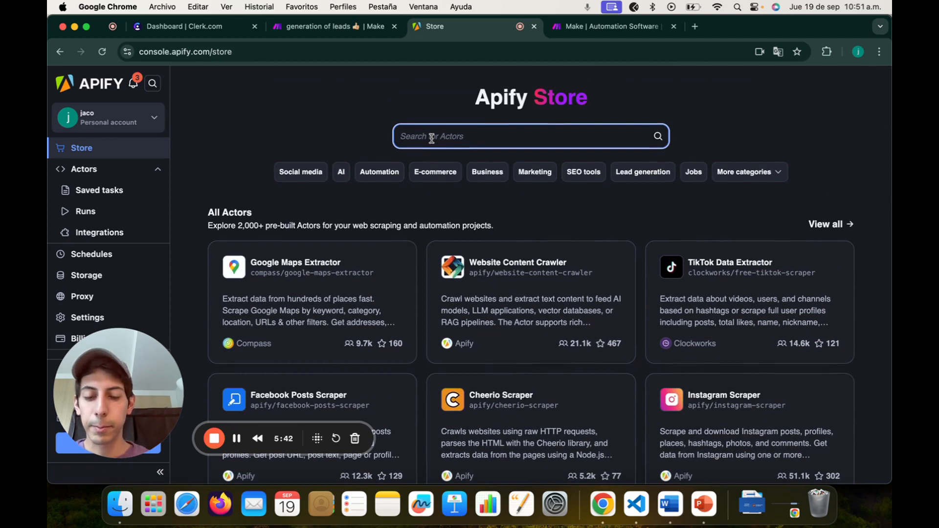
text(scrape)
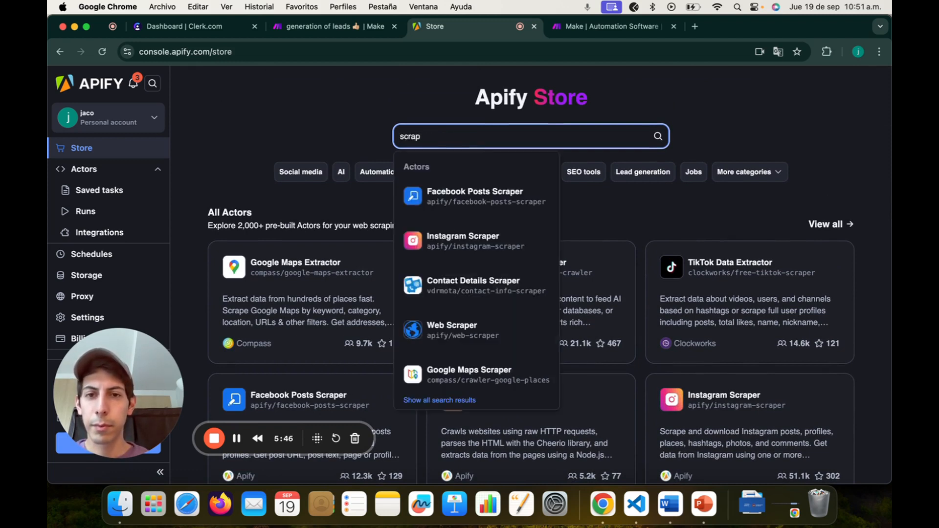
click(496, 291)
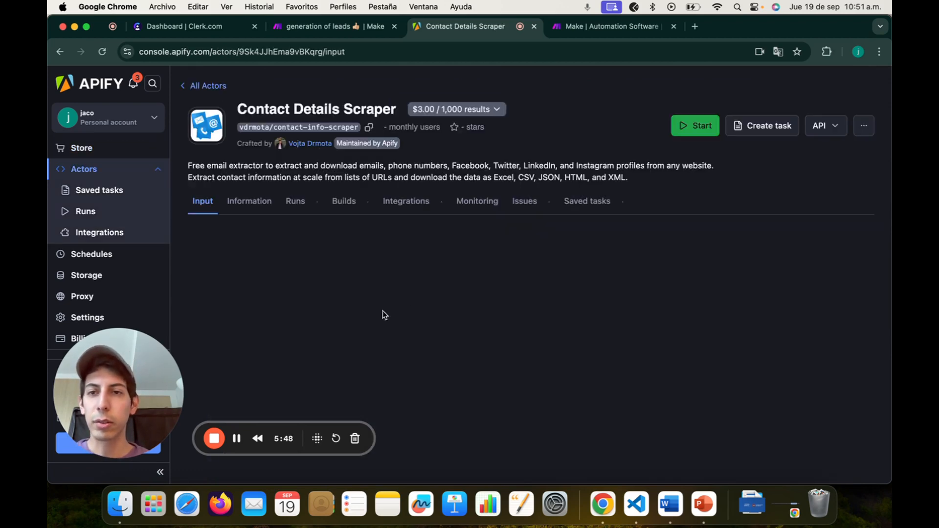
scroll(405, 249, down, 5)
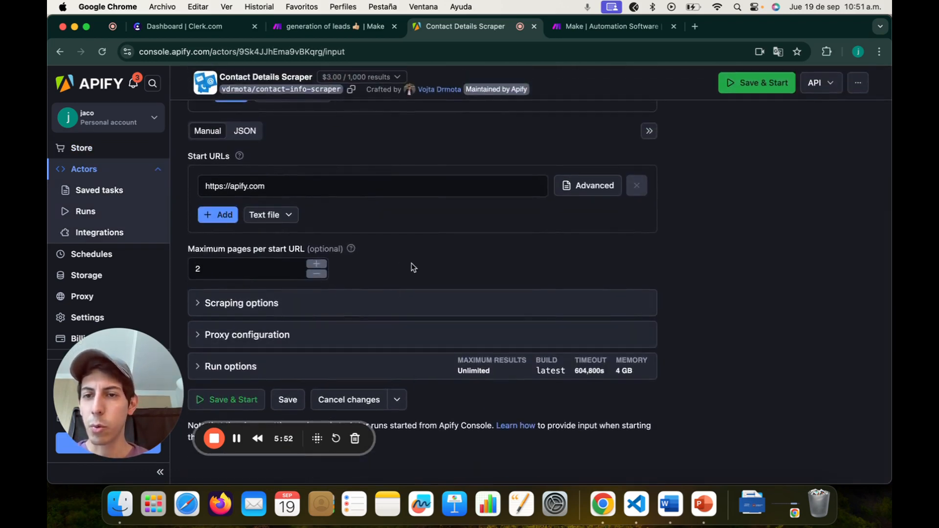
scroll(414, 267, up, 5)
scroll(342, 310, down, 3)
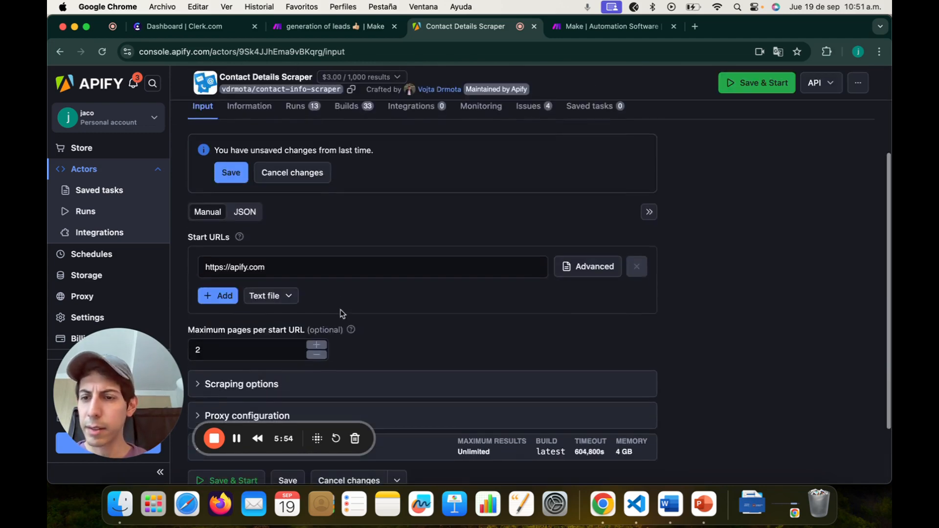
scroll(309, 267, down, 2)
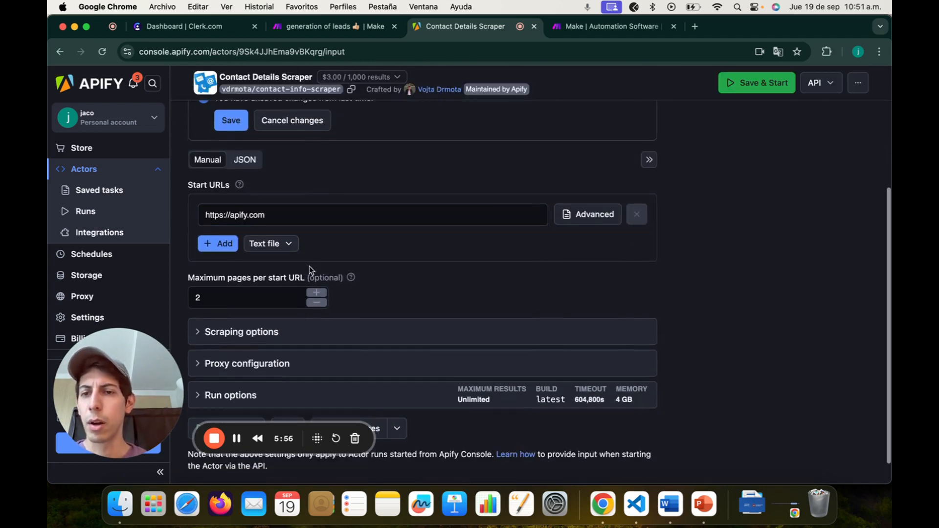
click(242, 299)
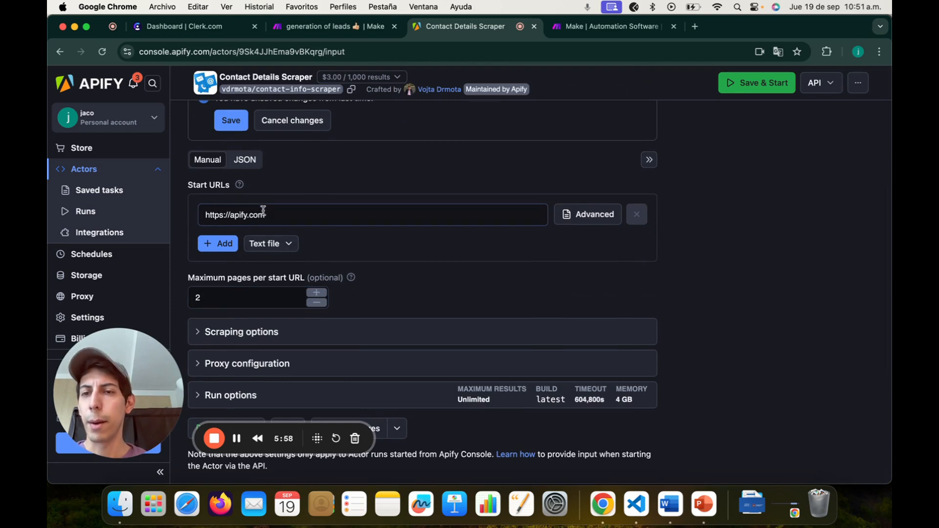
drag(279, 213, 206, 217)
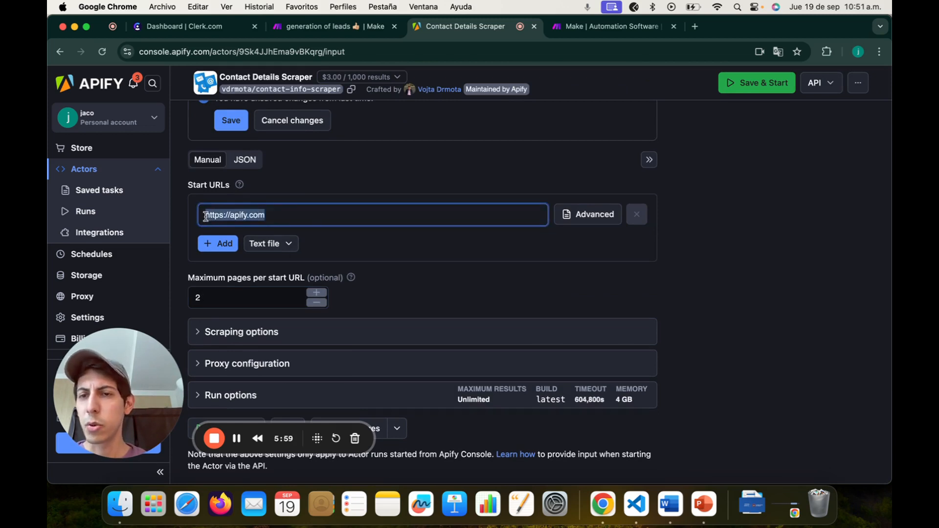
click(337, 199)
scroll(337, 196, down, 1)
click(251, 276)
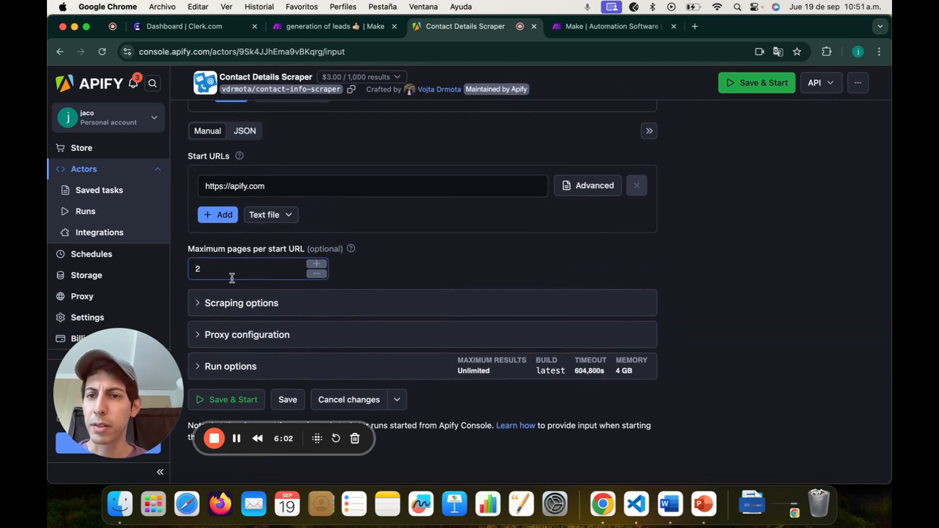
click(371, 275)
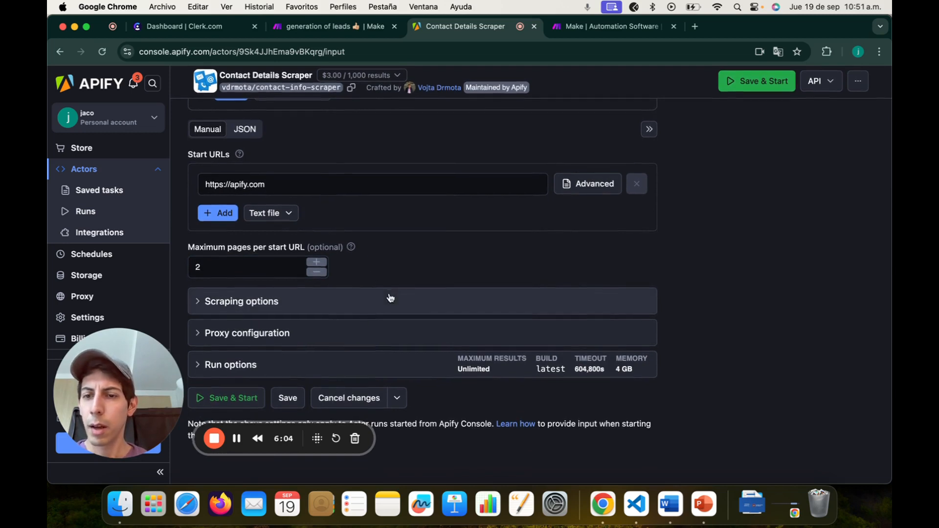
Step: View the Actor input as JSON, then return to the generation of leads scenario
scroll(367, 252, up, 3)
scroll(325, 280, down, 3)
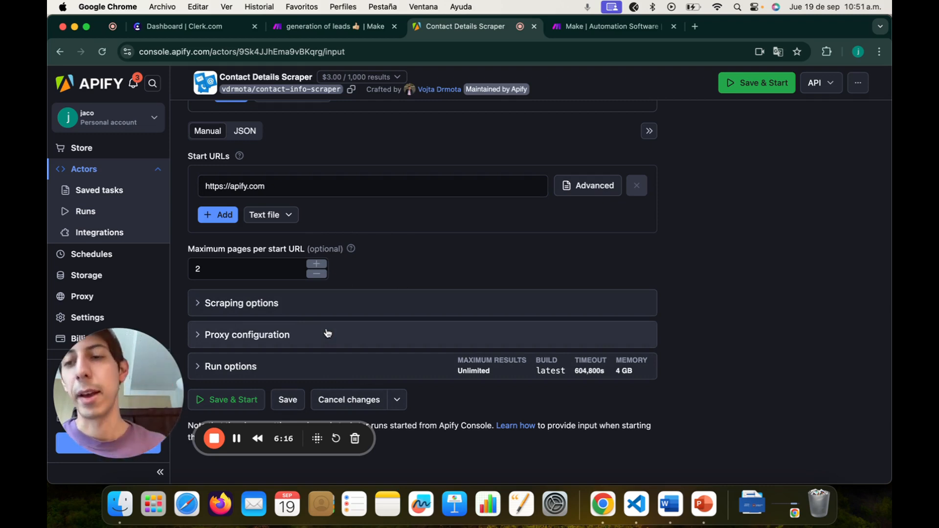
scroll(369, 305, up, 2)
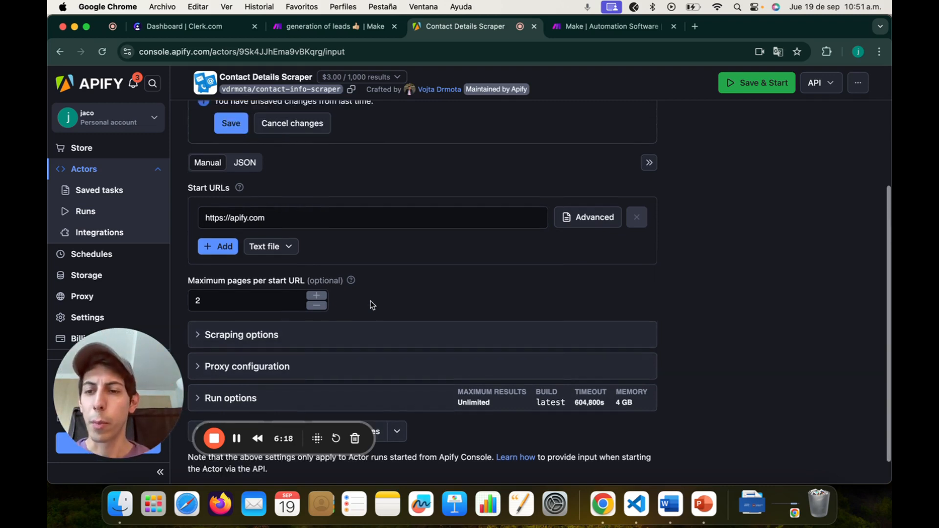
scroll(338, 227, up, 3)
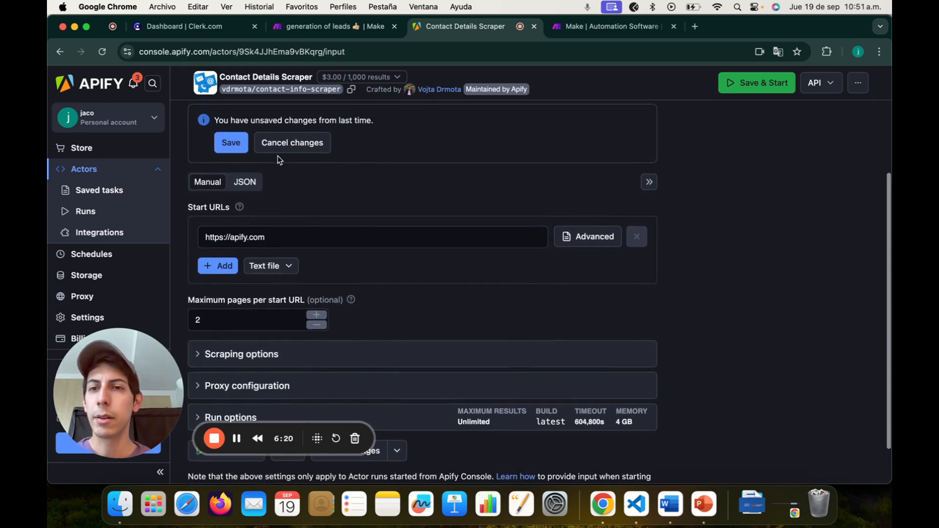
click(246, 182)
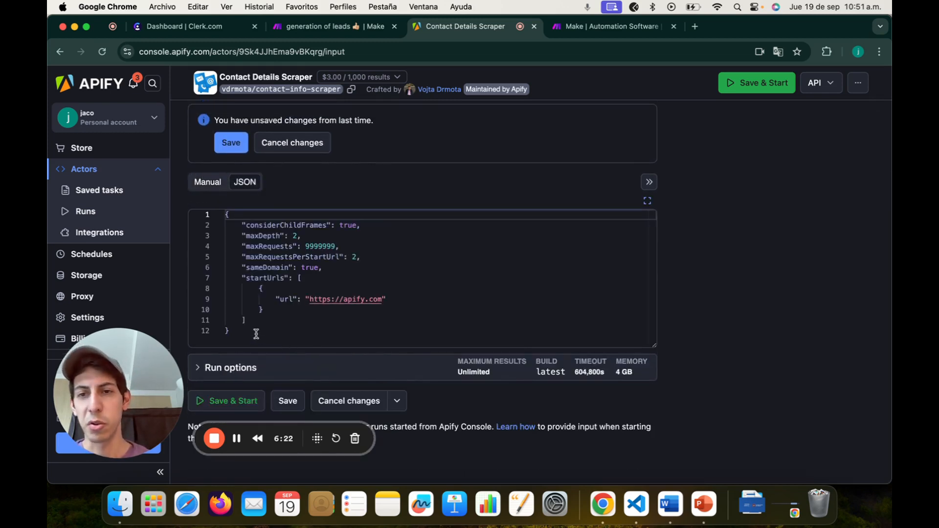
click(318, 26)
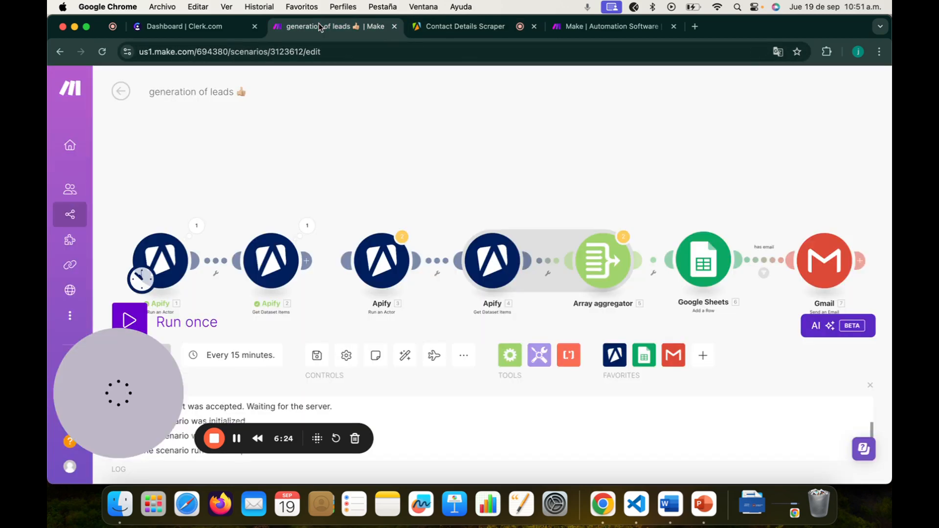
Step: Link the third Apify module into the flow and choose the vdrmota/contact-info-scraper actor
click(386, 266)
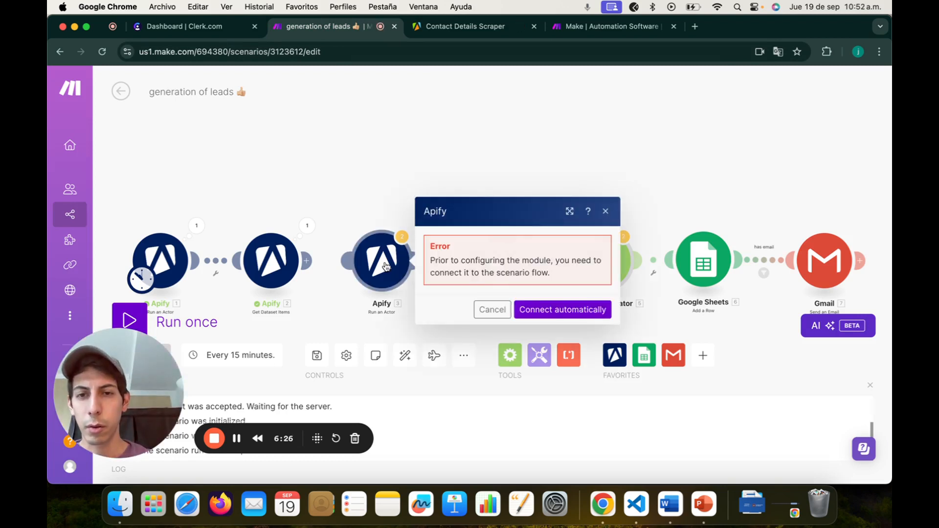
click(378, 187)
mouse_move(372, 258)
mouse_down()
mouse_move(346, 258)
mouse_move(359, 259)
mouse_up()
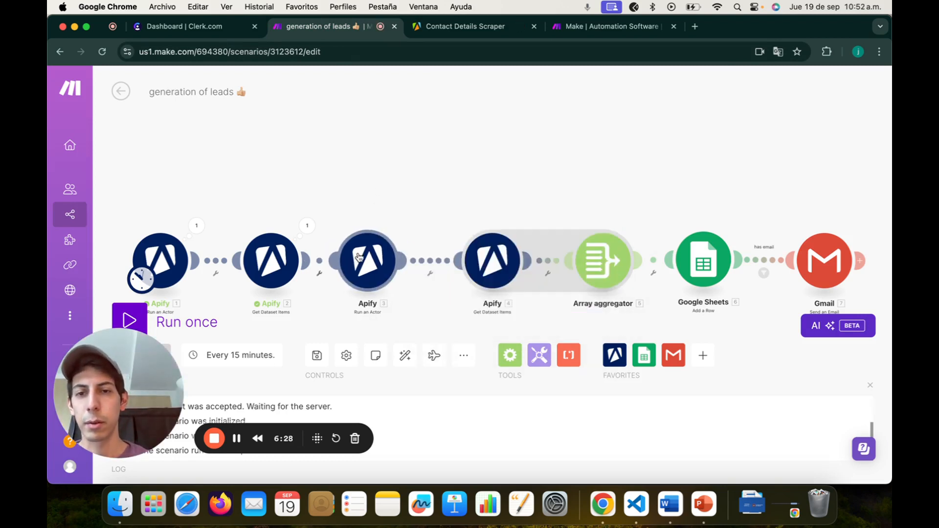
click(360, 261)
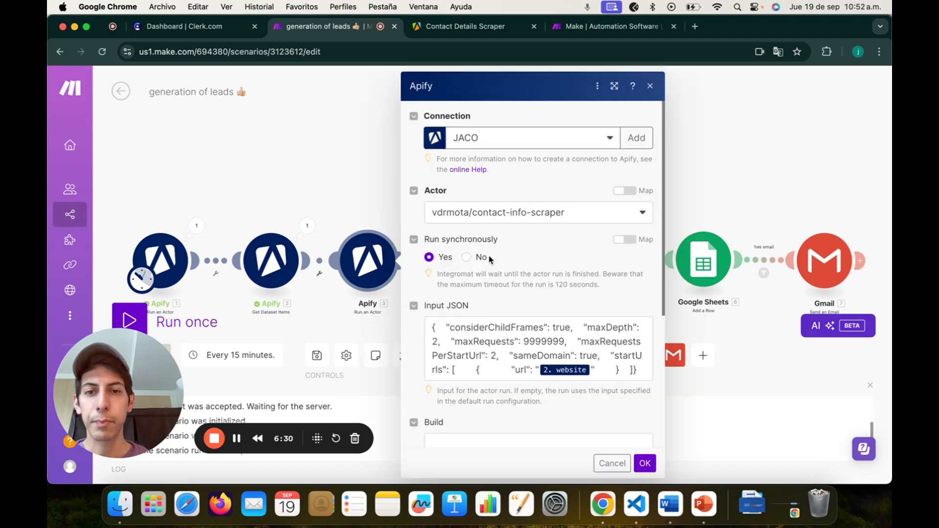
click(509, 213)
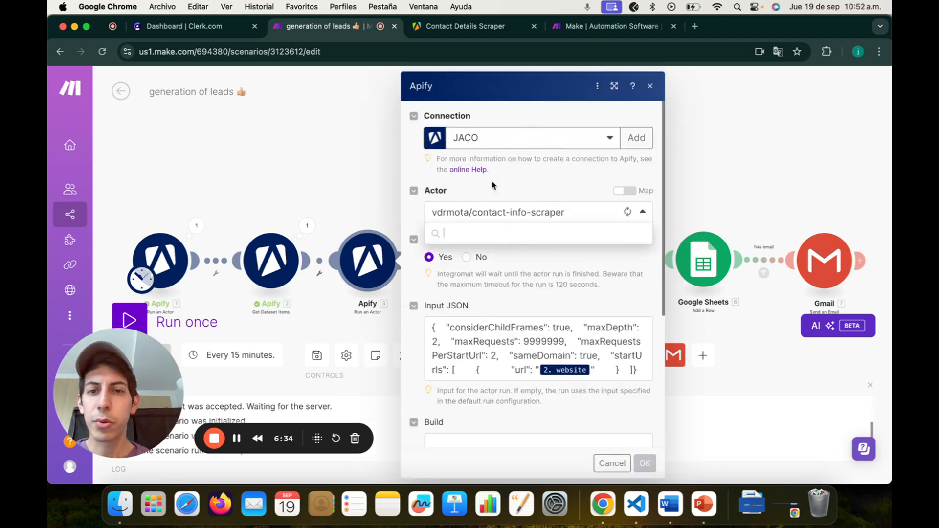
click(518, 234)
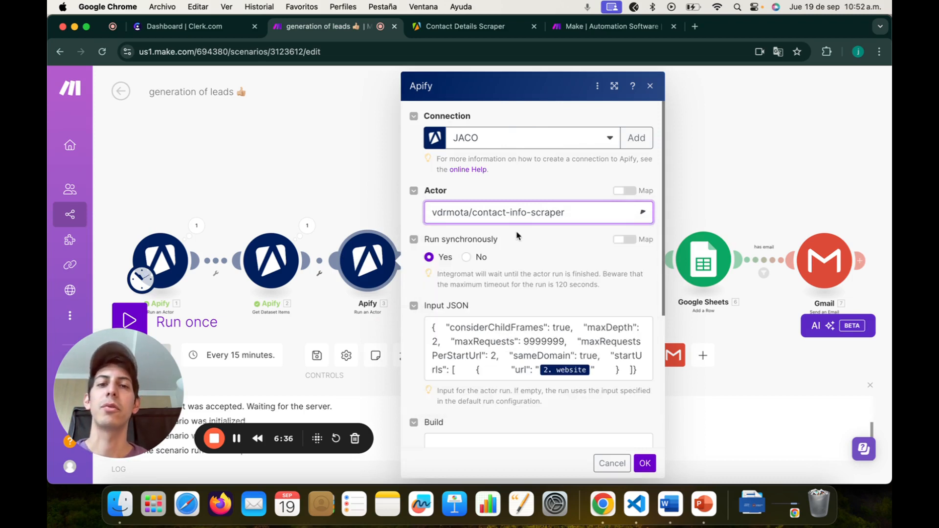
Step: Map each lead's 2. website into the Input JSON url and save the module
scroll(540, 232, down, 2)
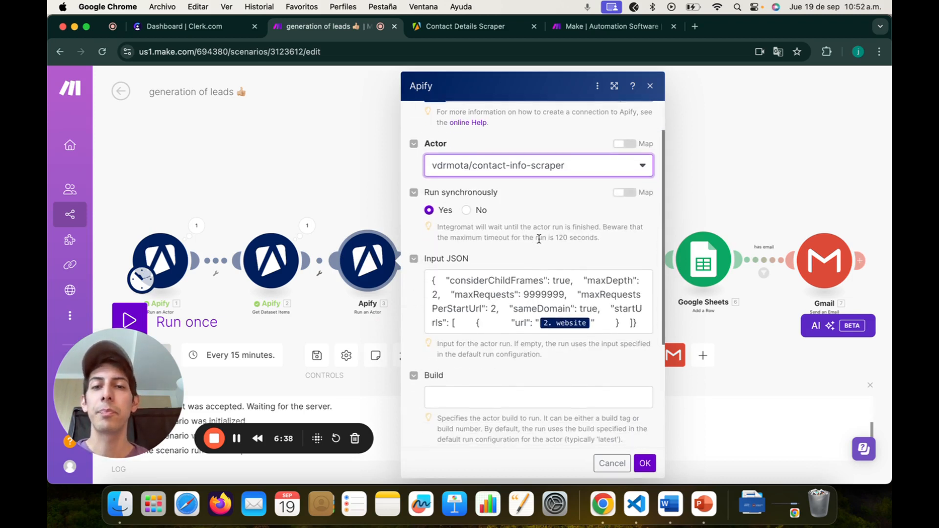
scroll(532, 269, down, 1)
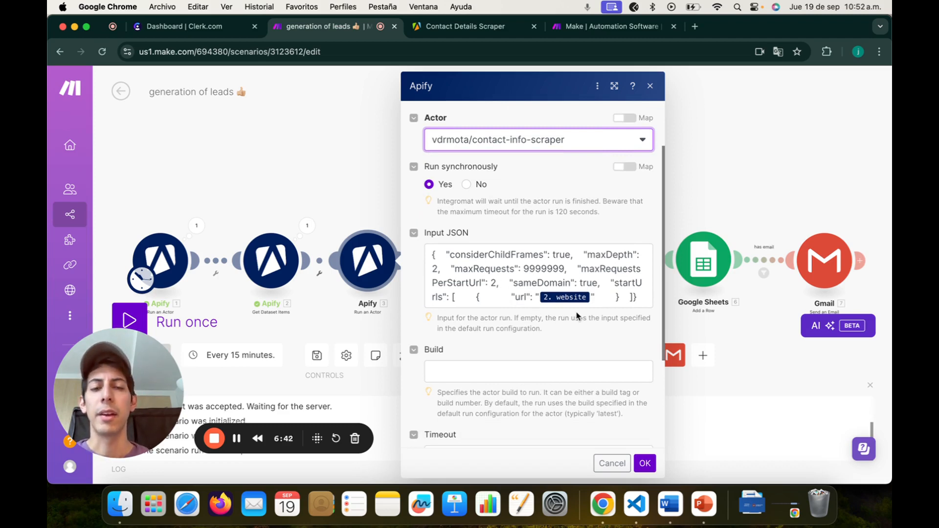
click(525, 297)
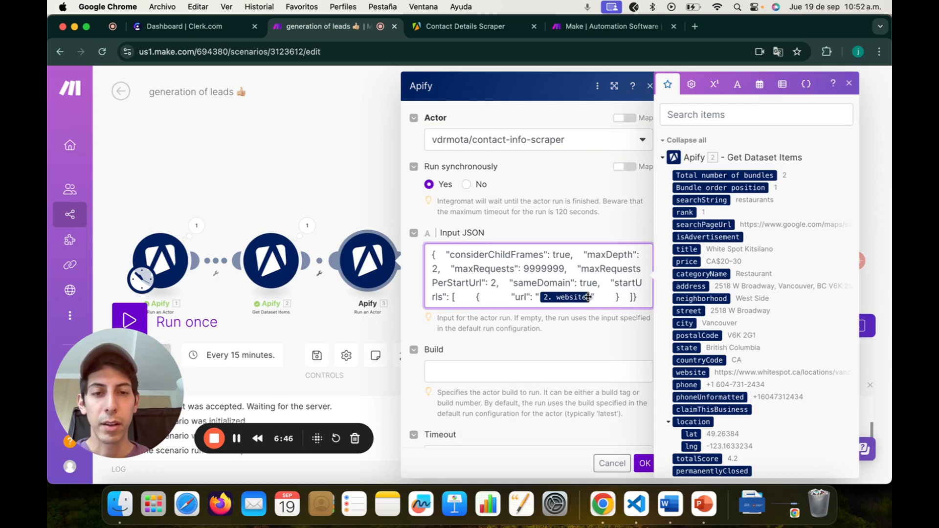
key(BackSpace)
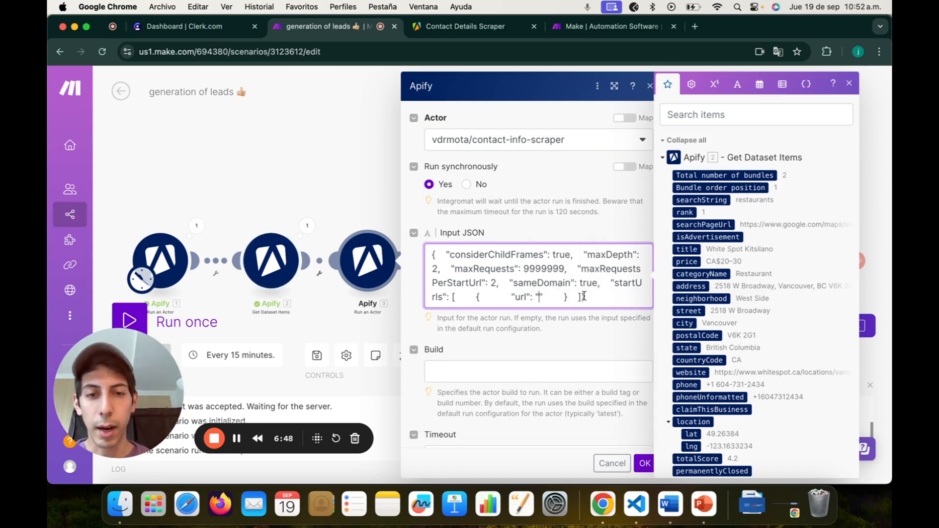
text(apify)
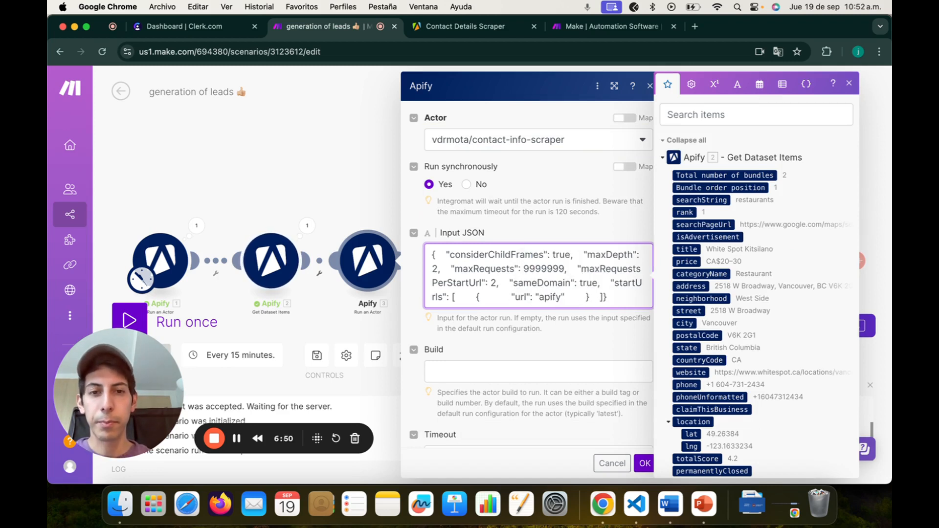
text(.com)
key(BackSpace)
key(BackSpace)
key(BackSpace)
key(BackSpace)
key(BackSpace)
key(BackSpace)
key(BackSpace)
key(BackSpace)
key(BackSpace)
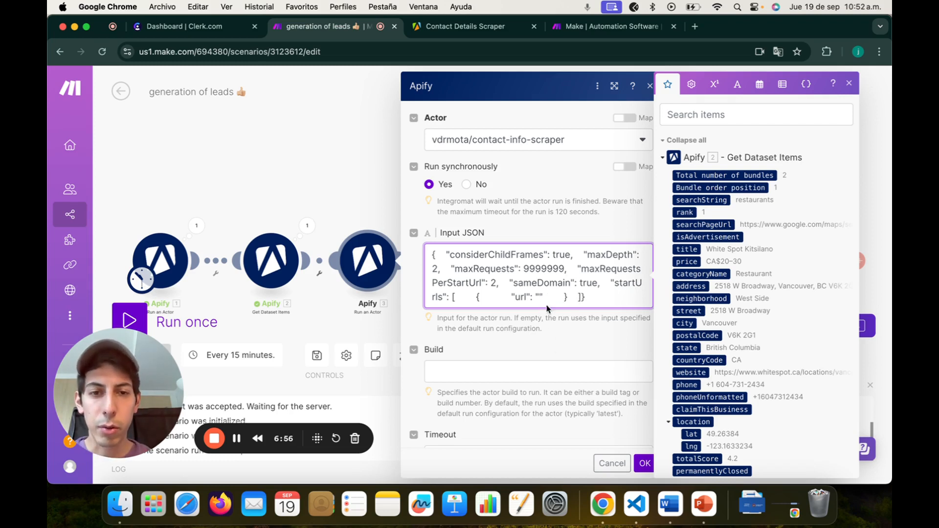
scroll(729, 276, down, 2)
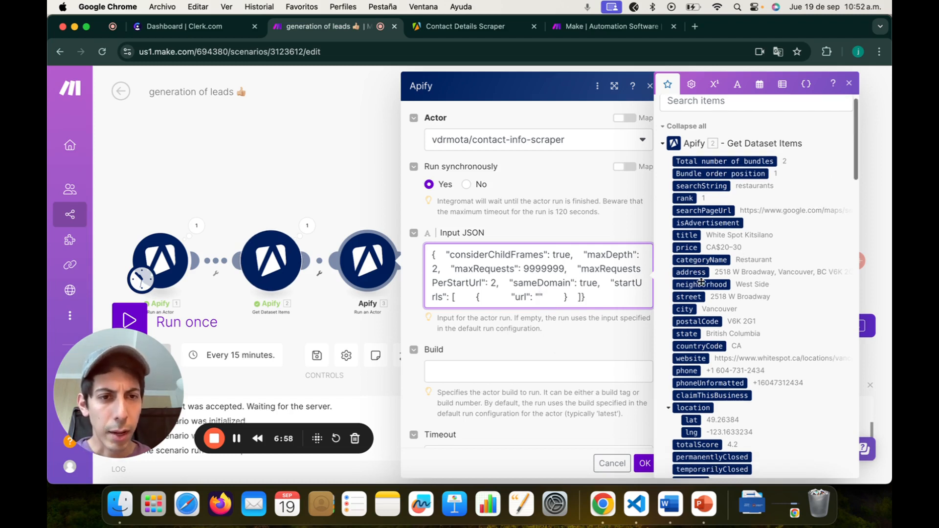
scroll(697, 303, down, 1)
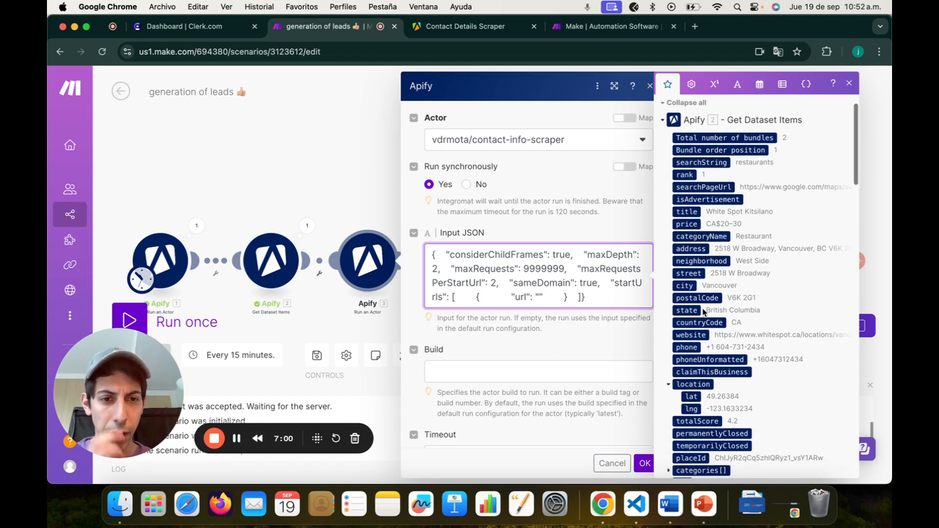
click(691, 328)
click(590, 333)
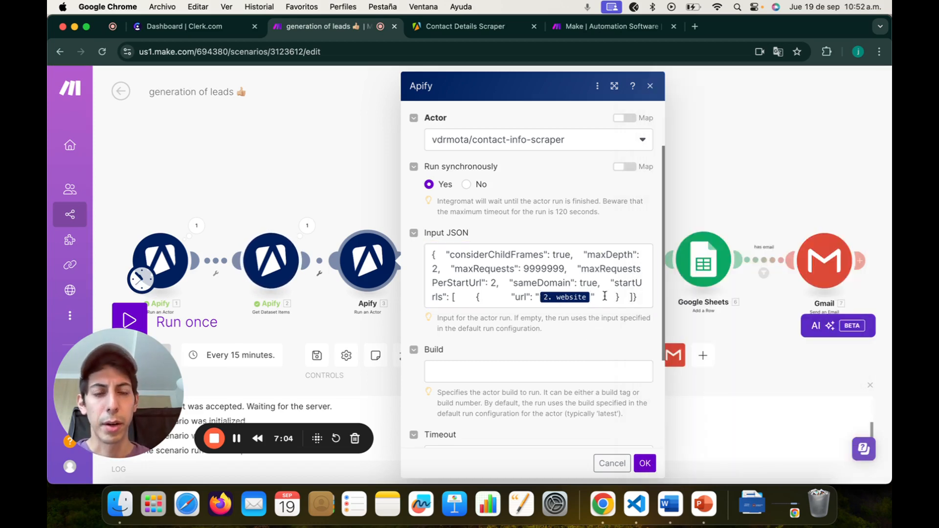
click(511, 296)
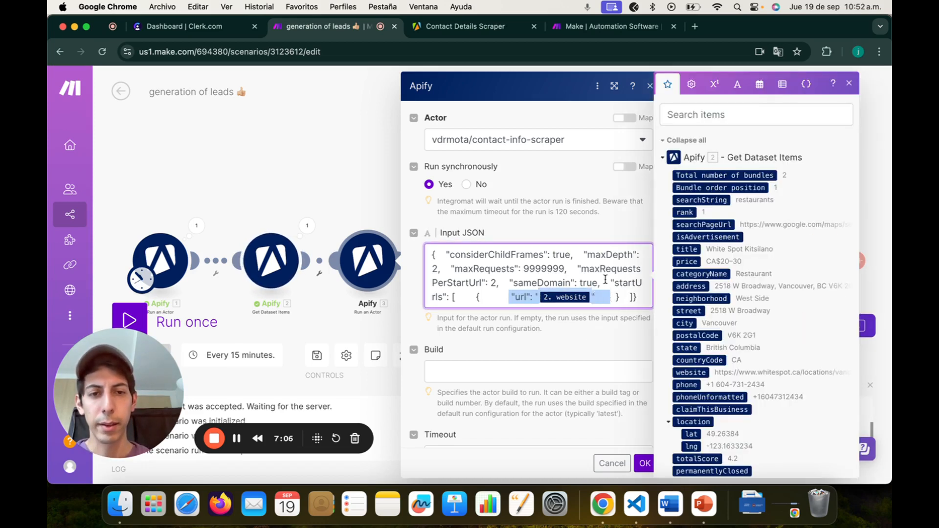
scroll(605, 280, down, 5)
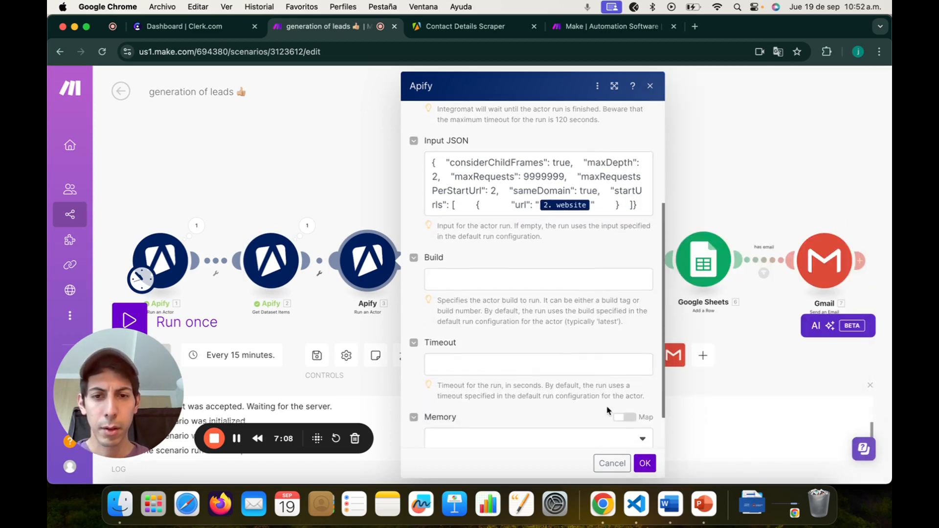
click(645, 463)
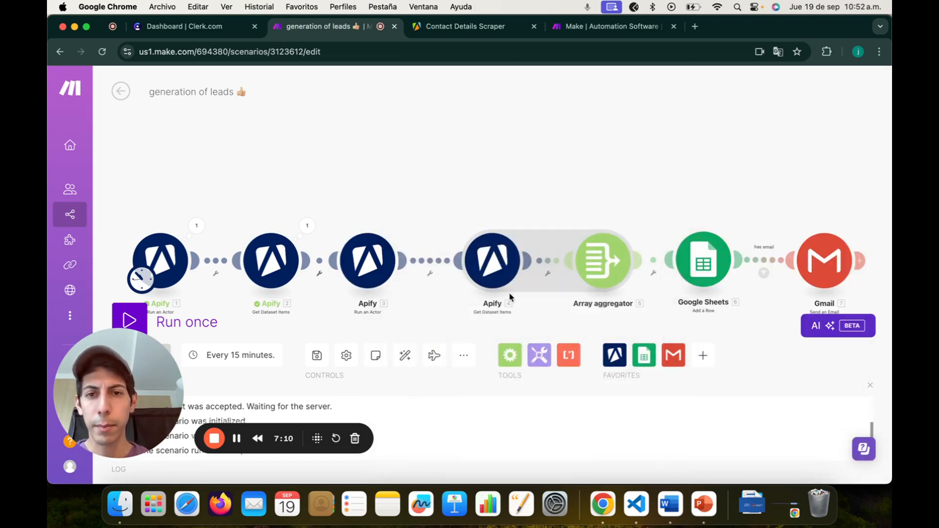
Step: Auto-align the modules and map 3. defaultDatasetId into the fourth Apify module's Dataset ID
click(404, 355)
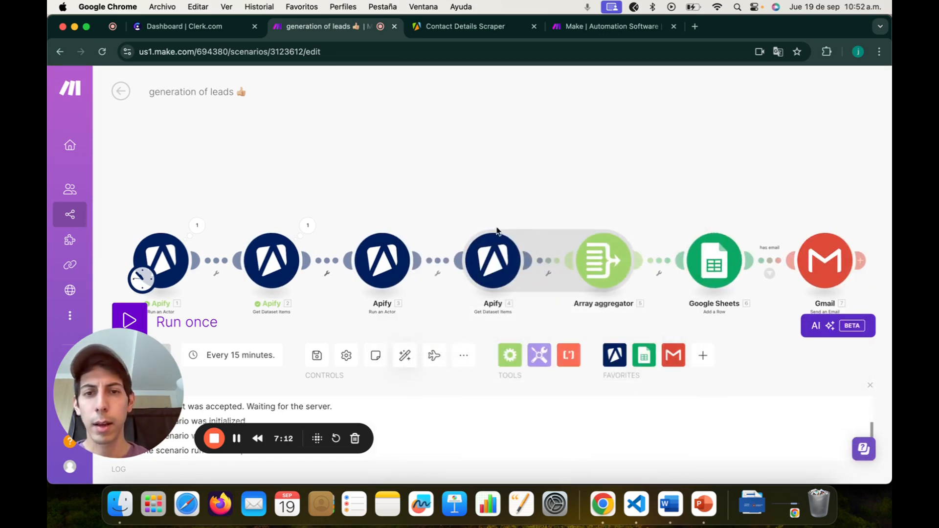
click(493, 264)
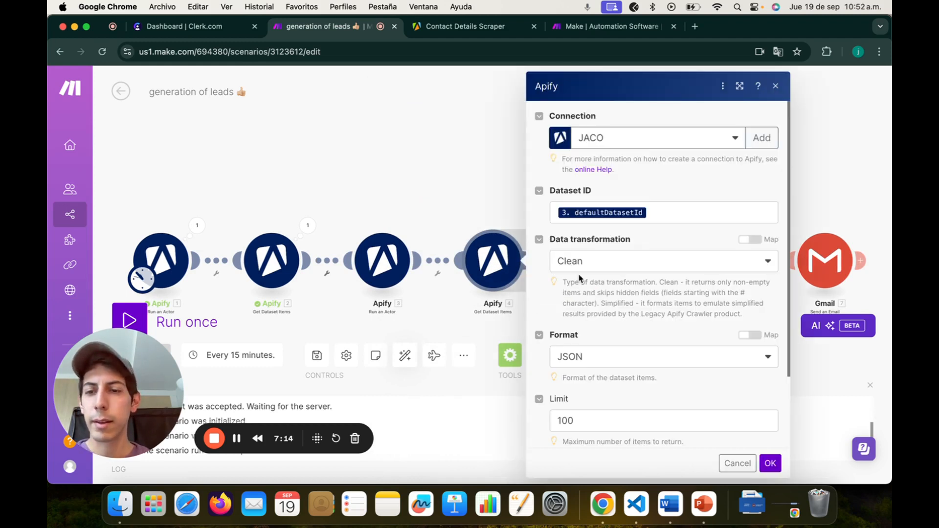
click(658, 212)
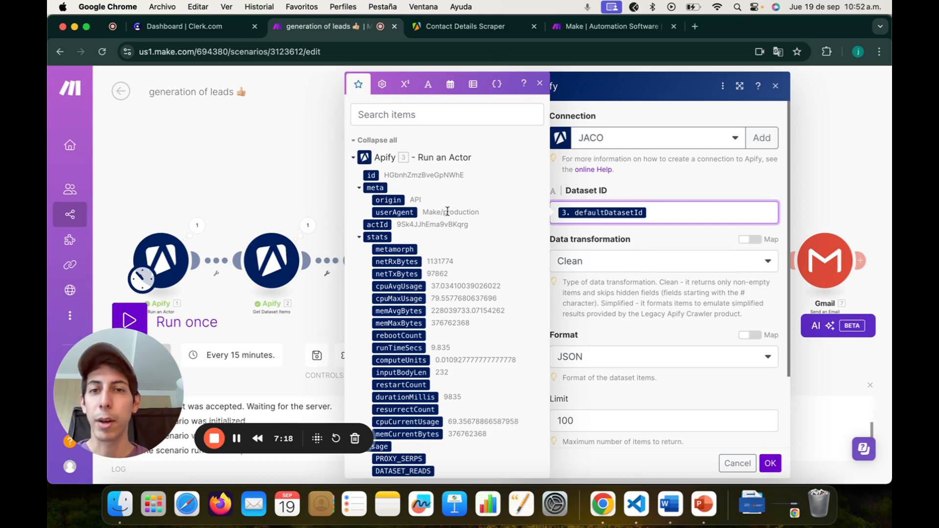
click(400, 115)
text(defaul)
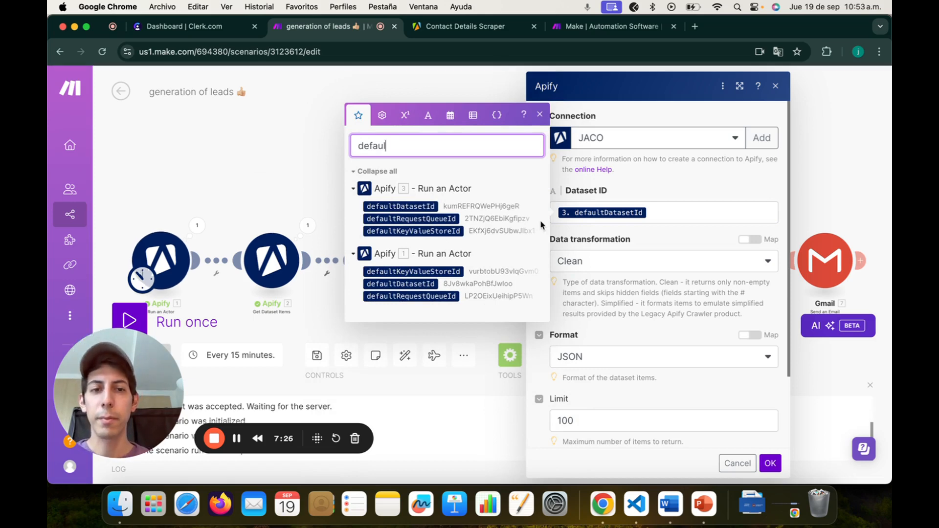
click(768, 463)
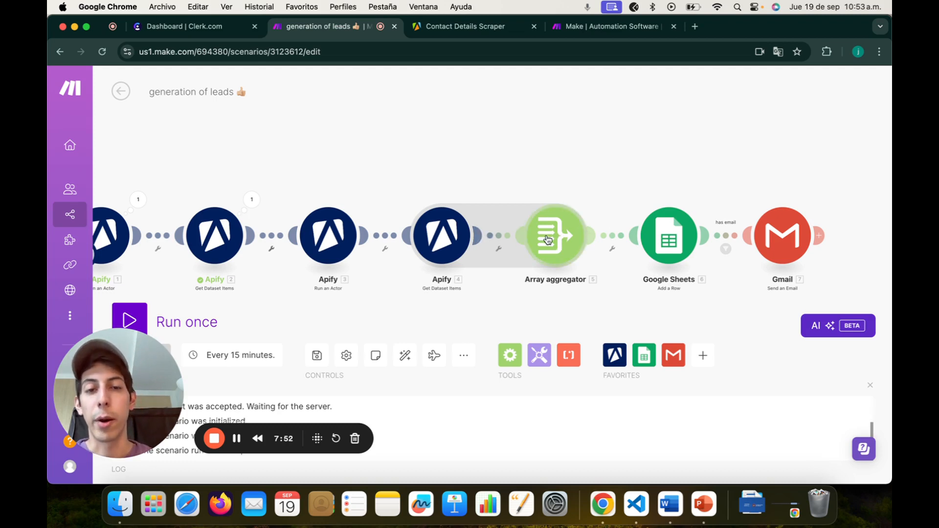
Step: Set the Array aggregator source to Get Dataset Items [4], select all fields, and save
click(563, 238)
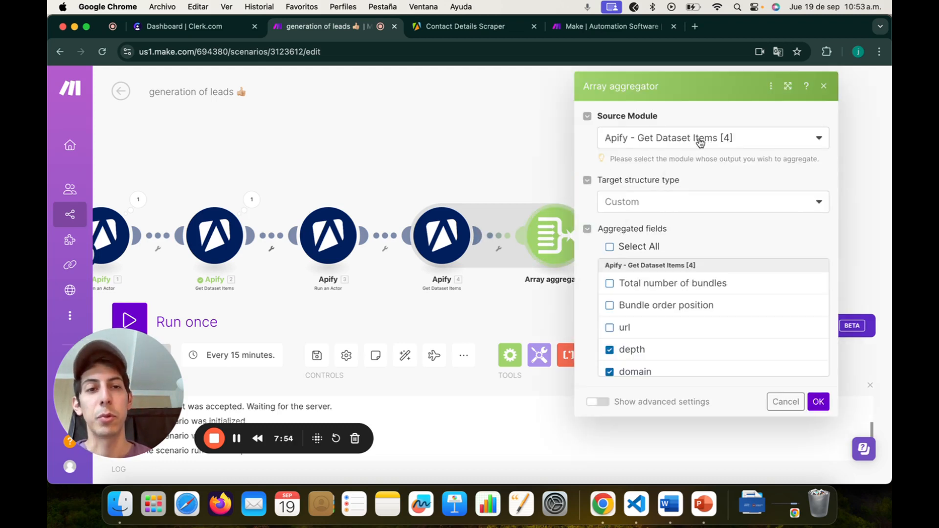
click(699, 142)
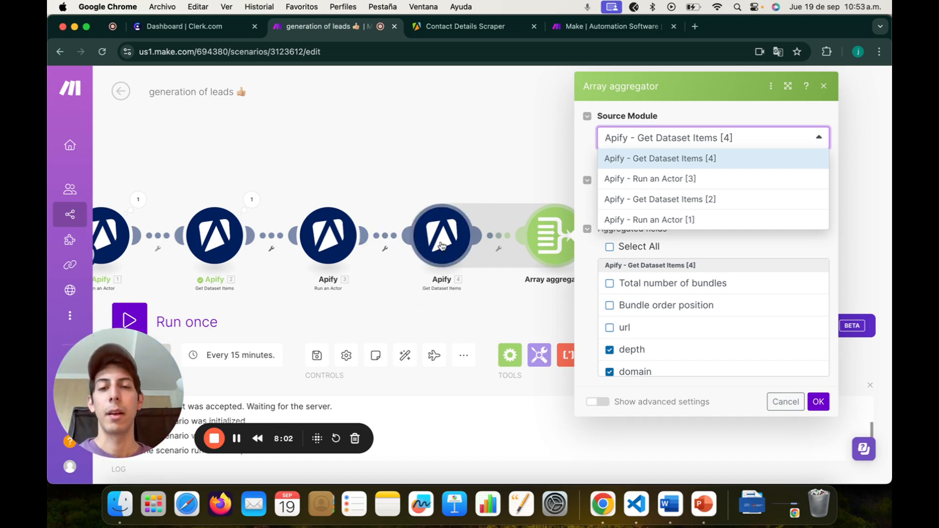
click(479, 29)
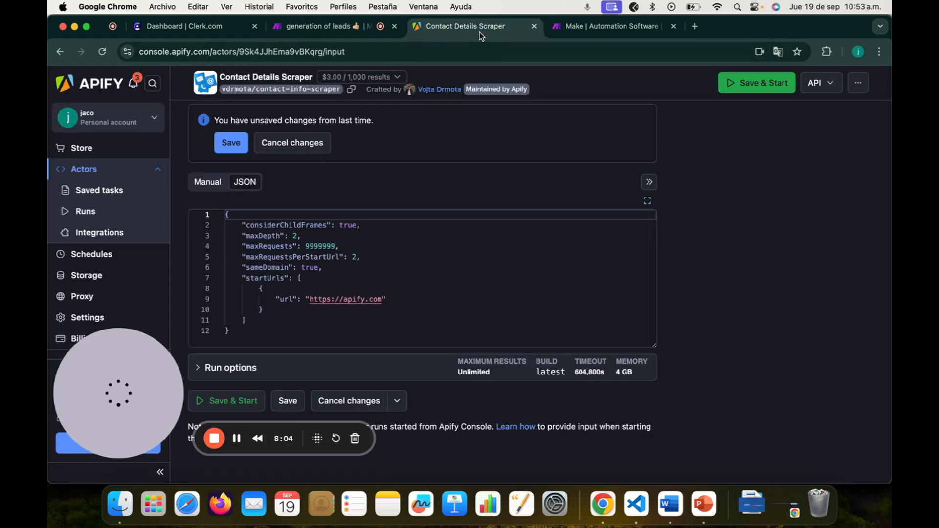
click(323, 29)
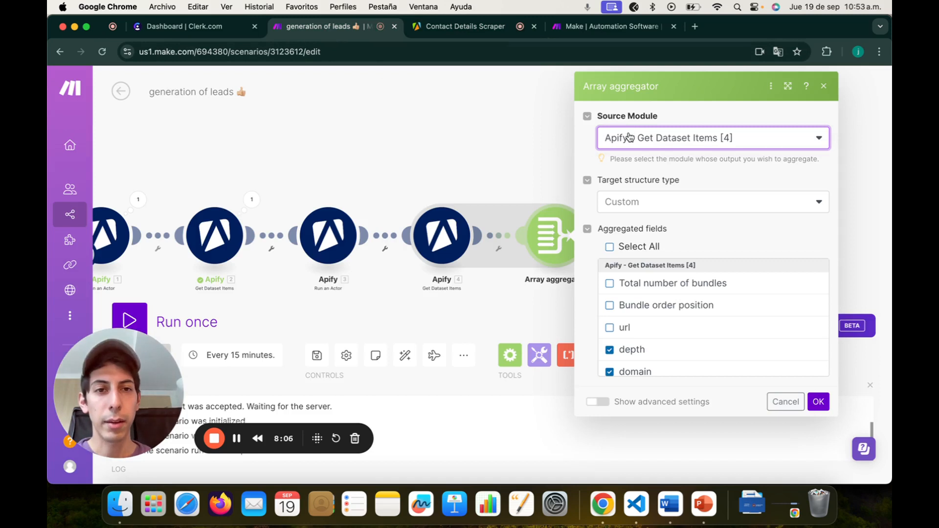
click(672, 138)
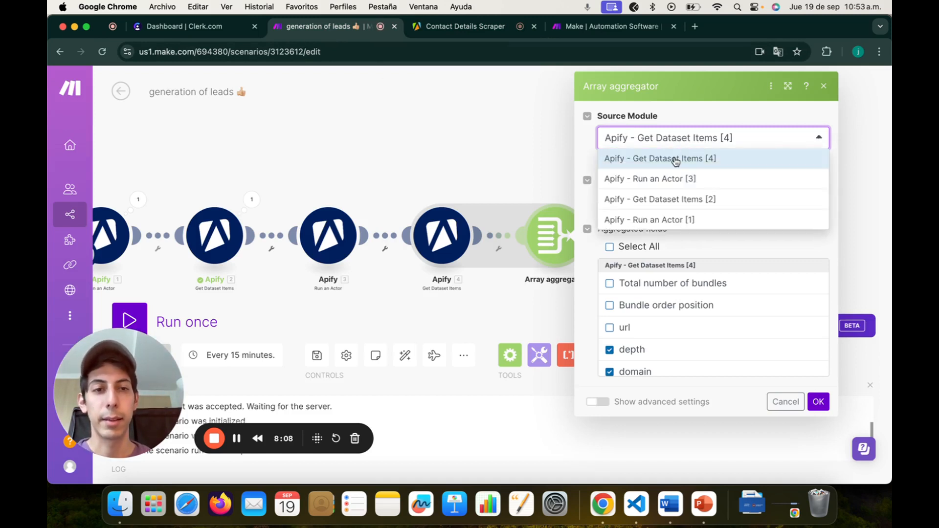
click(685, 159)
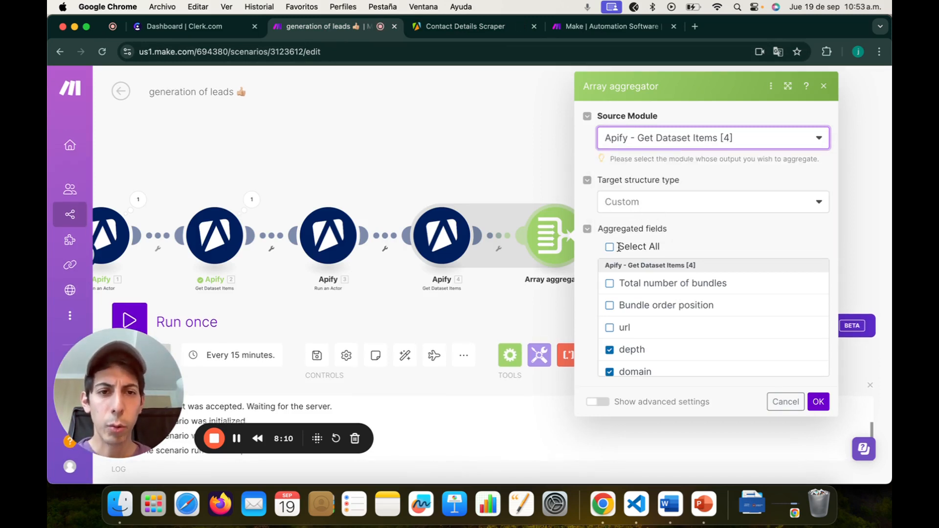
scroll(698, 319, down, 15)
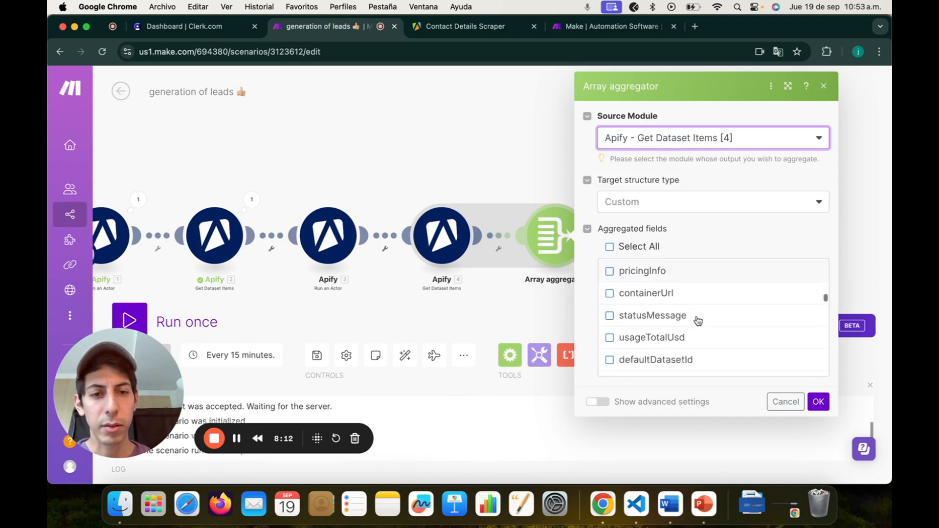
scroll(698, 320, up, 15)
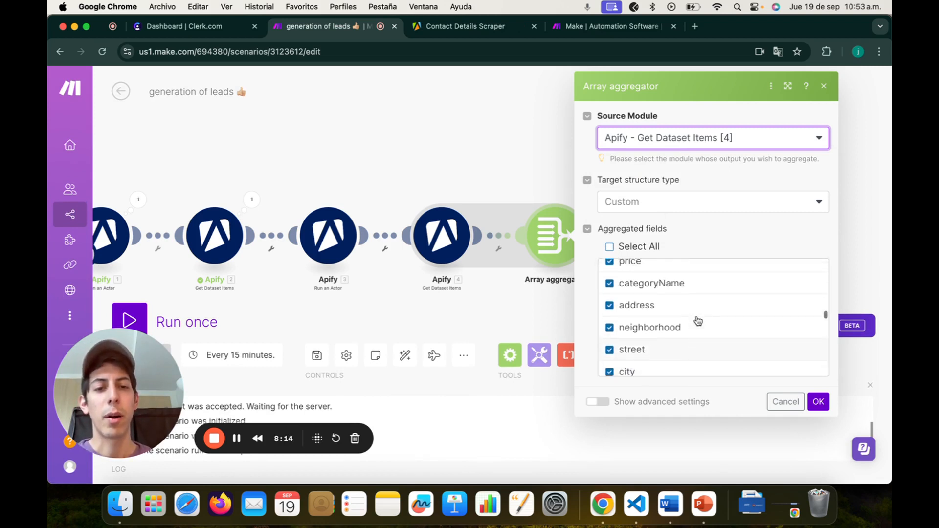
scroll(698, 321, up, 10)
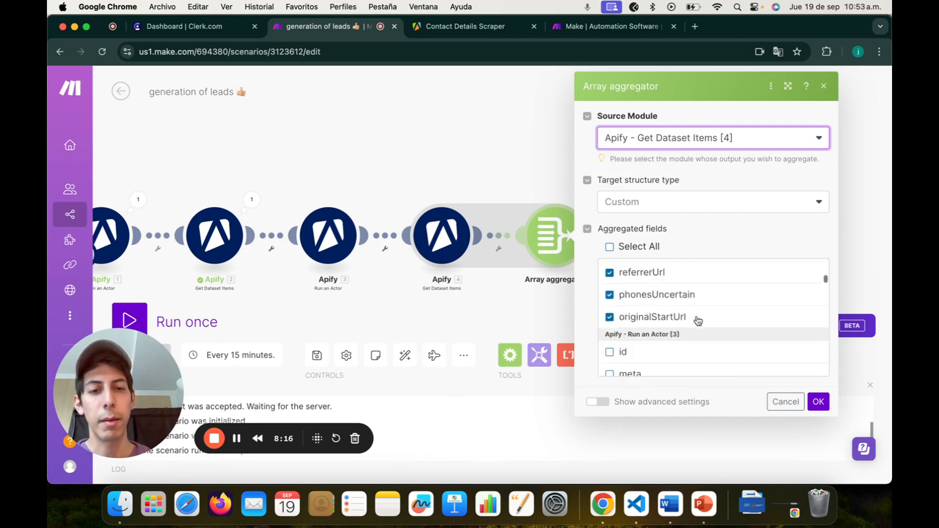
click(609, 247)
scroll(682, 345, down, 20)
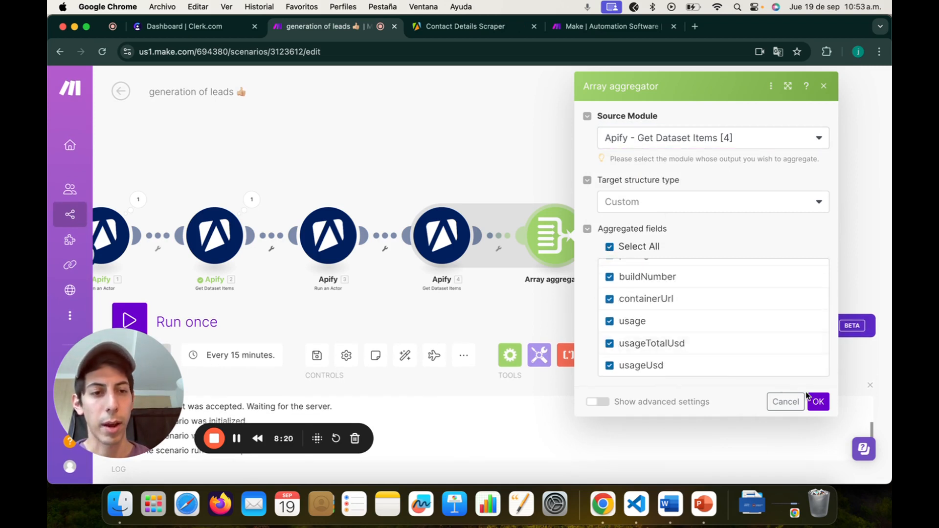
click(818, 401)
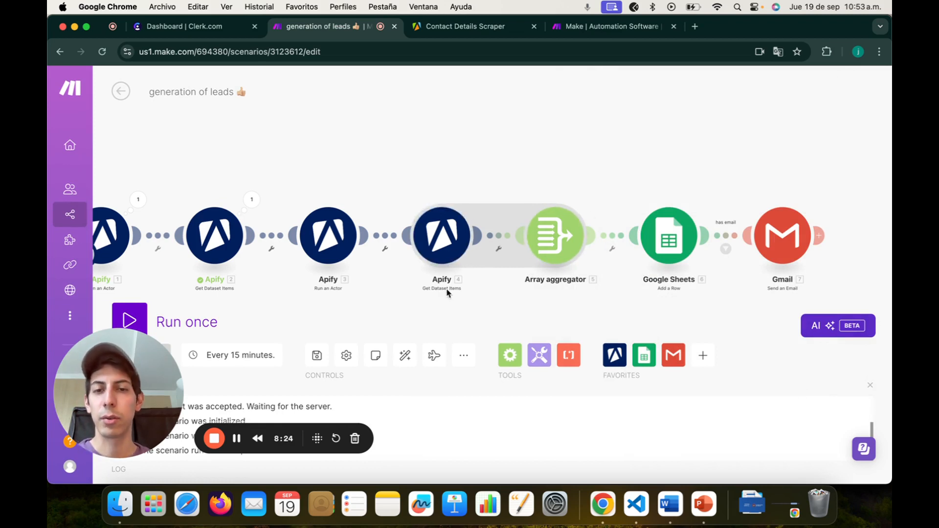
Step: Pan the canvas to show the Google Sheets and Gmail modules, then open a new browser tab
drag(589, 314, 531, 305)
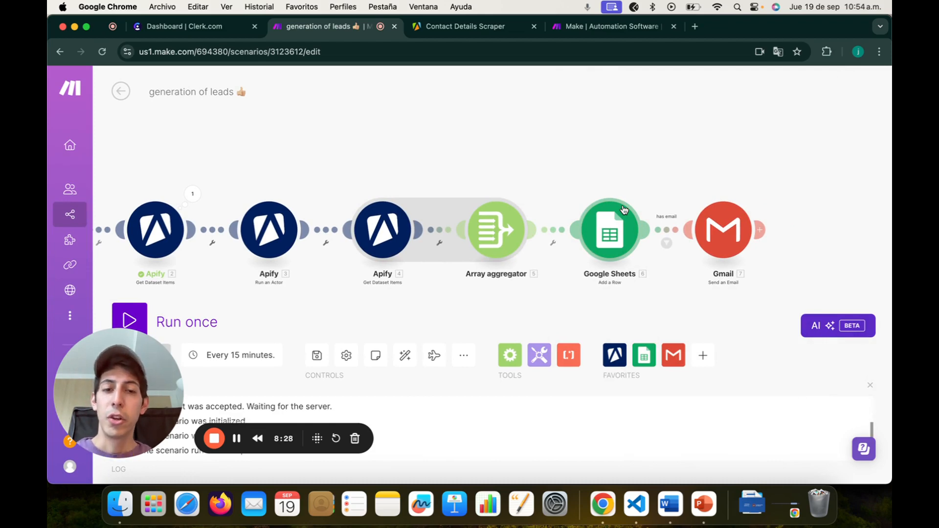
click(695, 26)
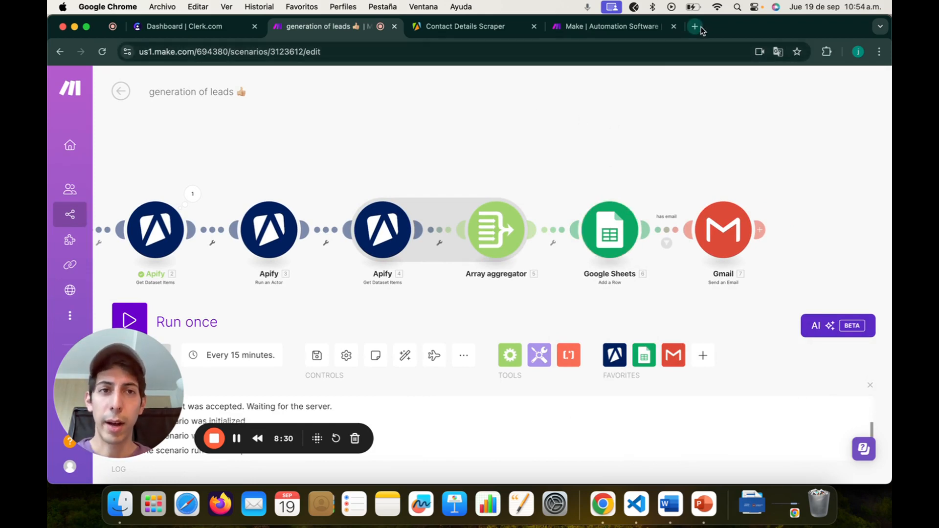
Step: Go to Google Drive's autom folder and open the 'automations' spreadsheet
text(s)
key(BackSpace)
key(BackSpace)
text(drive)
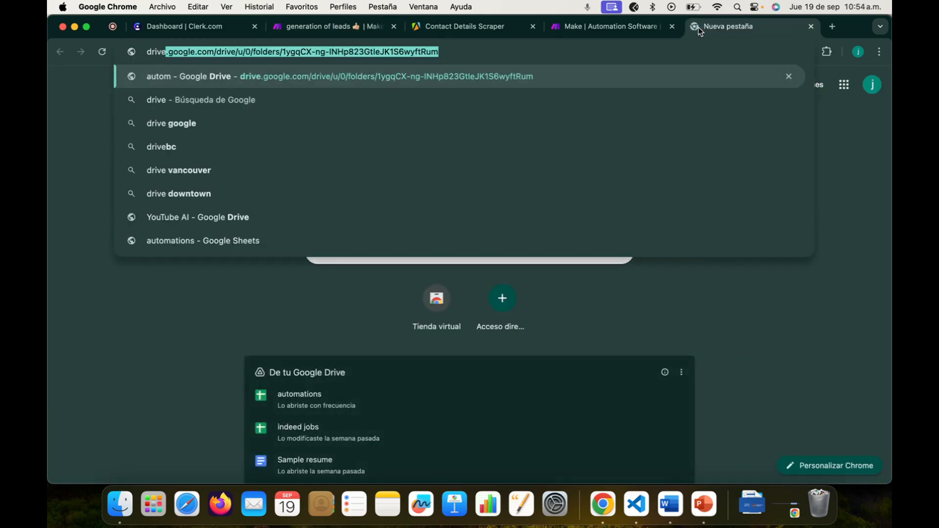
key(Return)
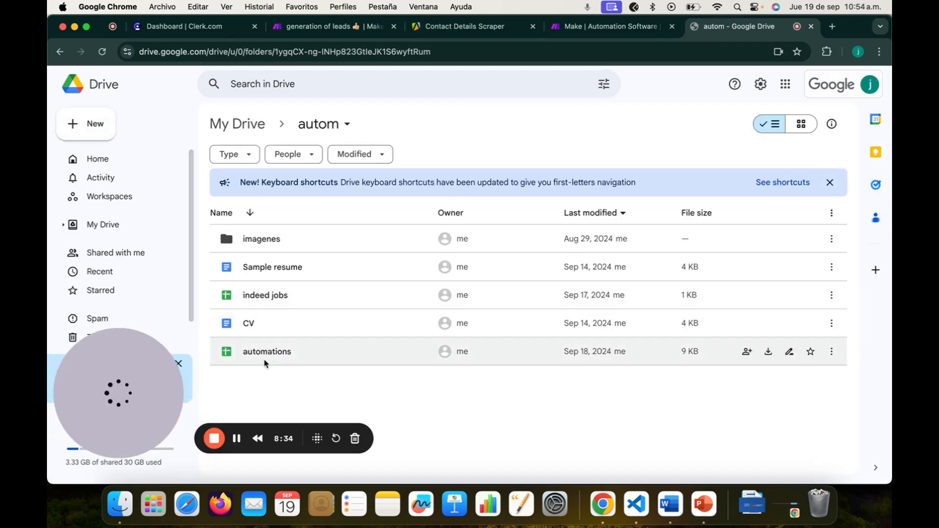
double_click(268, 351)
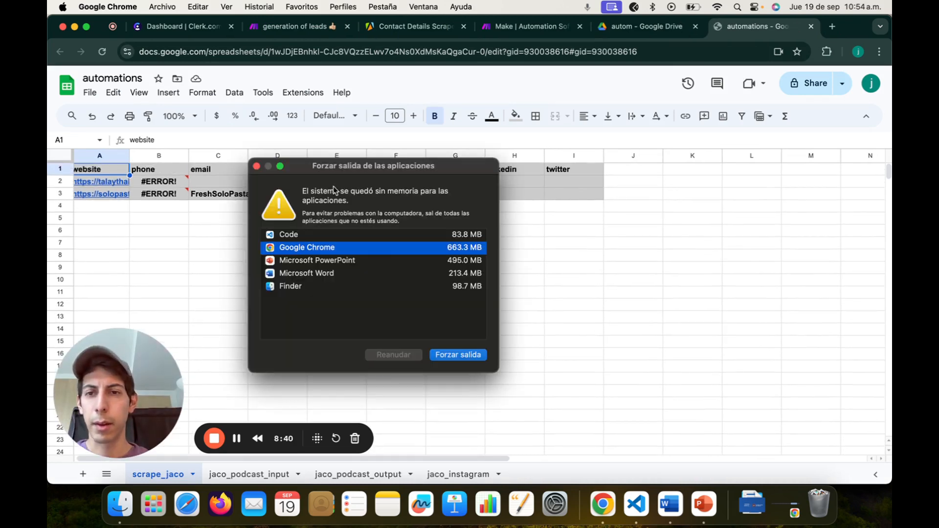
Step: Dismiss the memory warning and delete data rows 2–3 from scrape_jaco
click(255, 166)
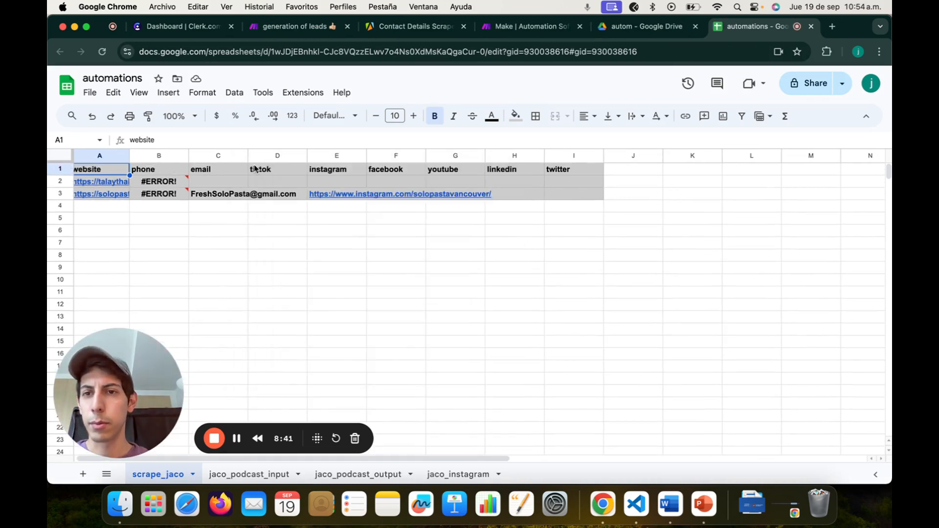
drag(59, 182, 57, 194)
right_click(57, 190)
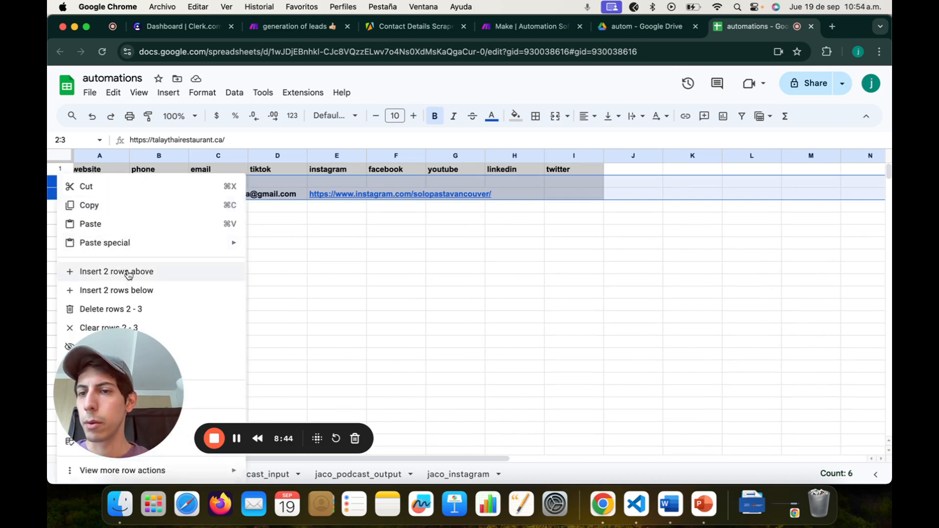
click(130, 308)
click(360, 221)
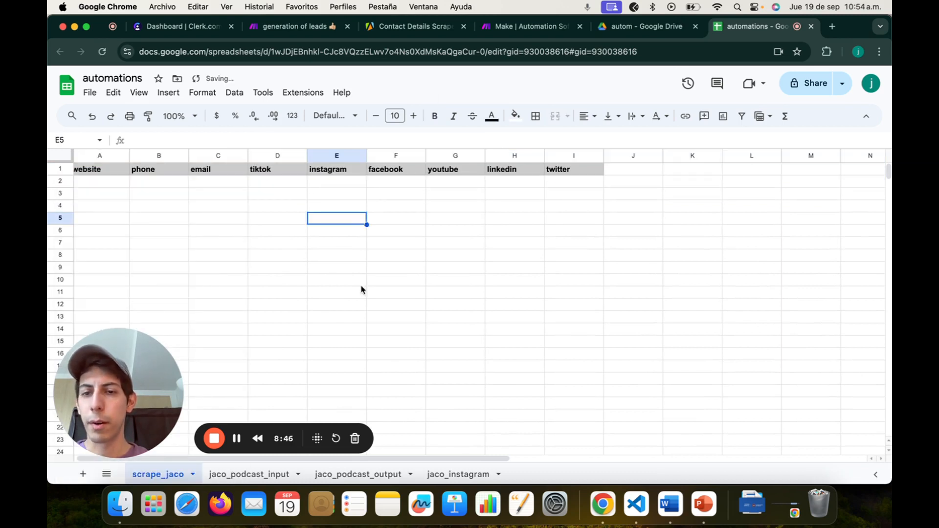
Step: Step through the header cells from website across to linkedin
click(126, 171)
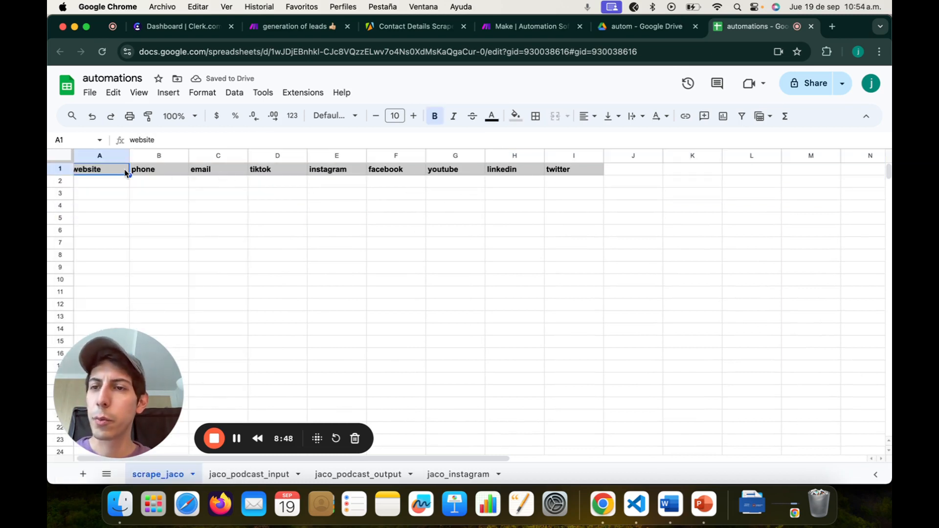
key(Right)
key(Right)
key(Right)
key(Left)
key(Left)
key(Left)
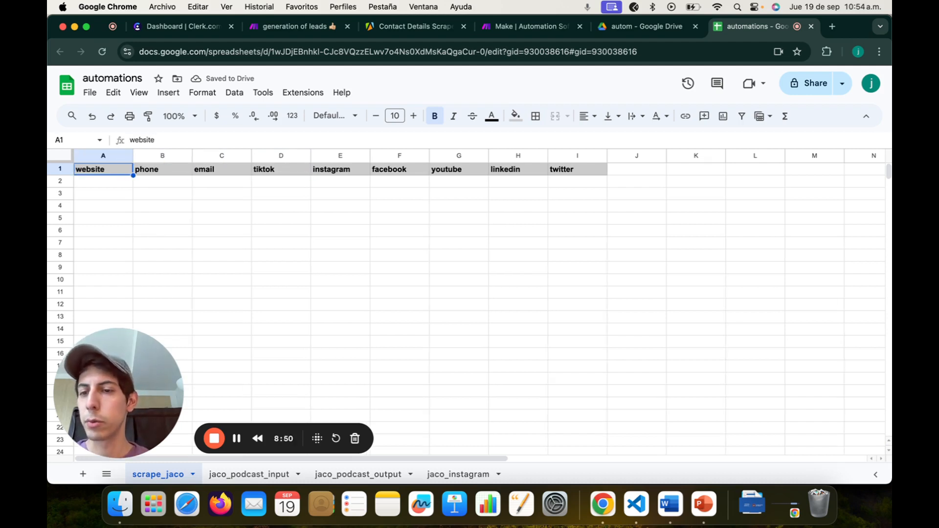
key(Right)
key(Right)
key(Right)
key(Left)
key(Left)
key(Left)
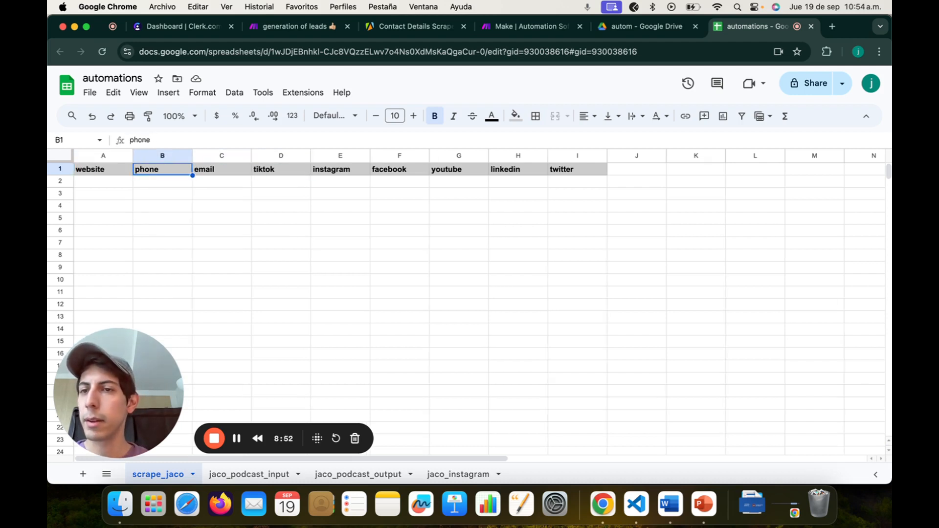
key(Right)
key(Right)
key(Right)
key(Right)
key(Right)
key(Right)
key(Right)
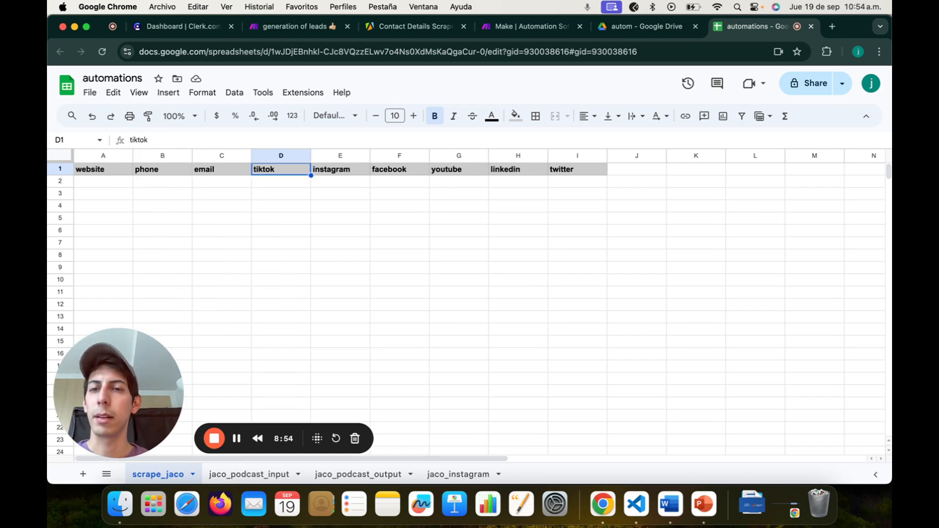
key(Right)
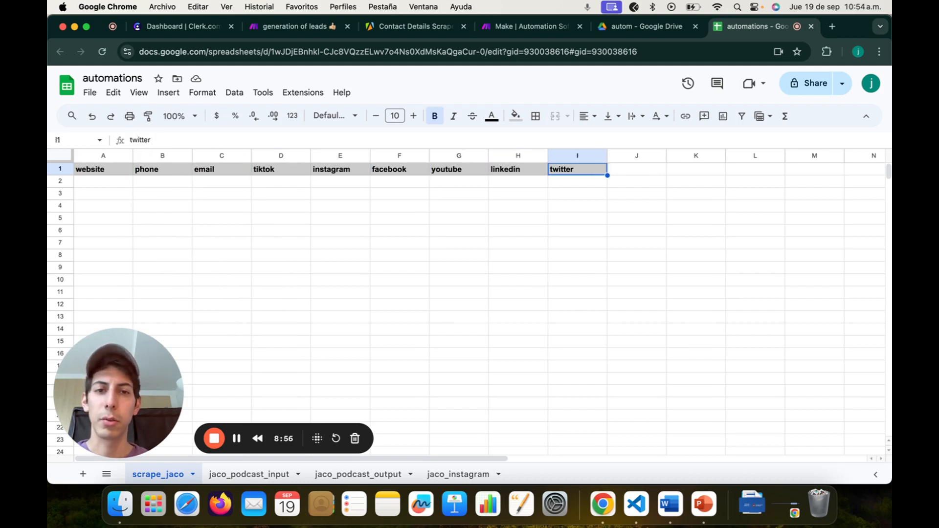
key(Down)
key(Left)
key(Up)
key(Right)
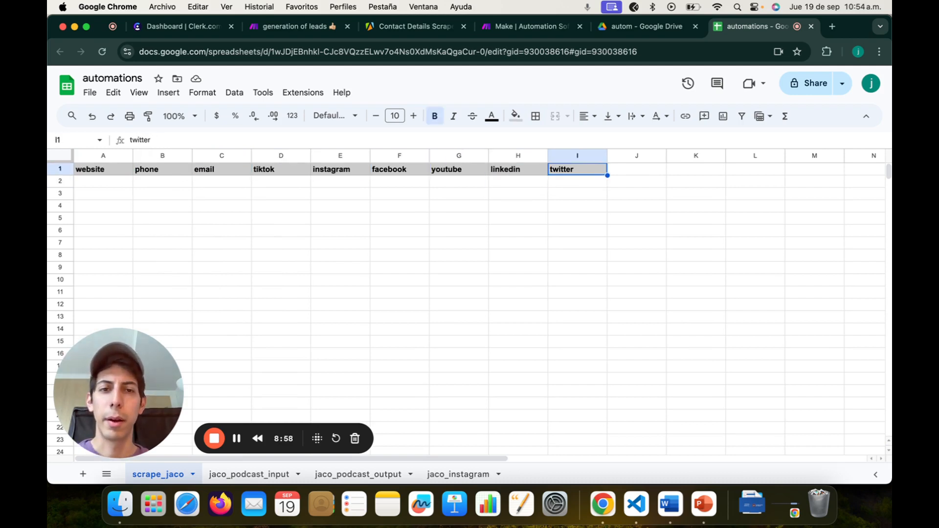
Step: Select an empty cell in row 2, then switch back to the generation of leads scenario
drag(106, 174, 425, 233)
click(518, 218)
click(558, 186)
key(Left)
key(Left)
key(Left)
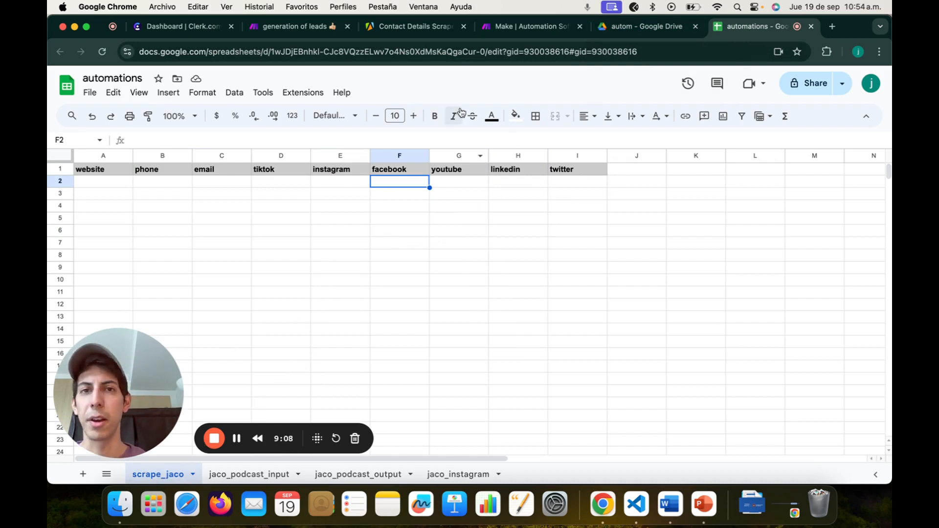
click(280, 31)
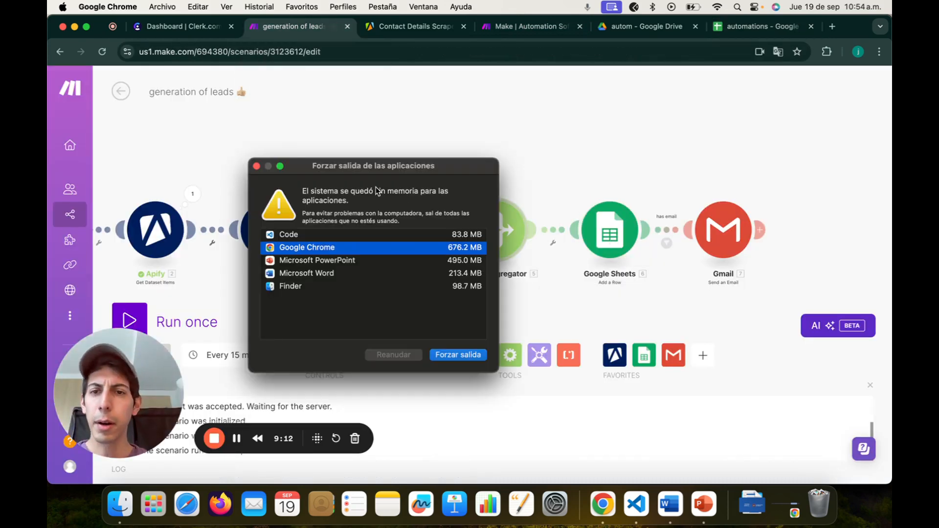
Step: Move the low-memory warning aside and open the Google Sheets Add a Row module for scrape_jaco
drag(423, 165, 763, 475)
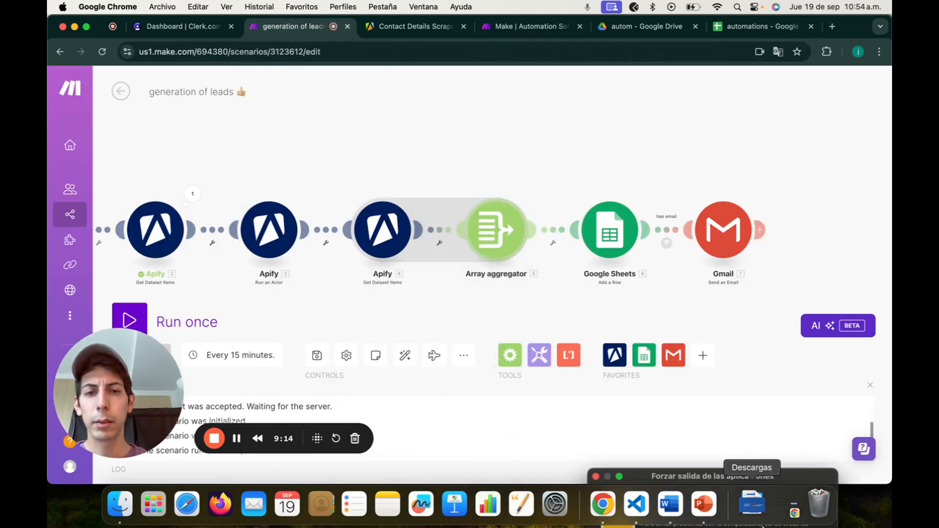
click(609, 225)
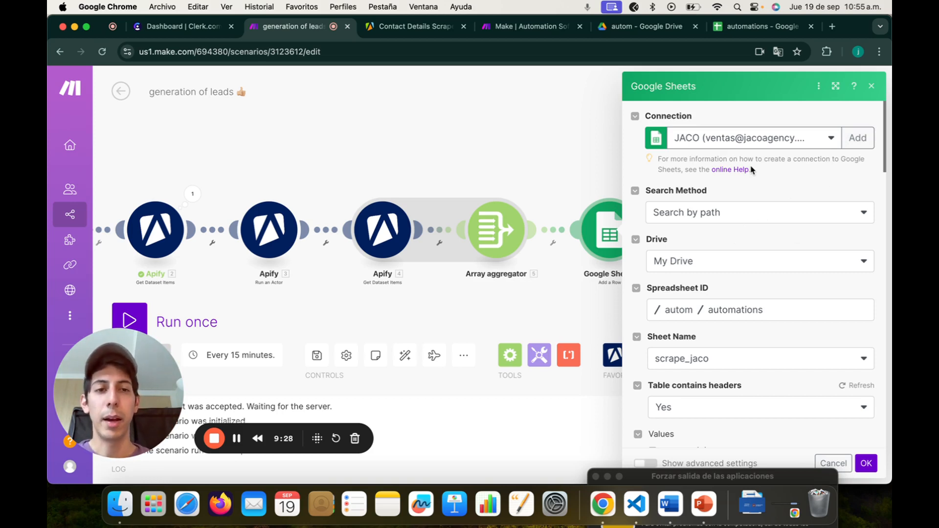
Step: Scroll through the column mappings and bring up the mappable data items for website (A)
scroll(717, 225, down, 4)
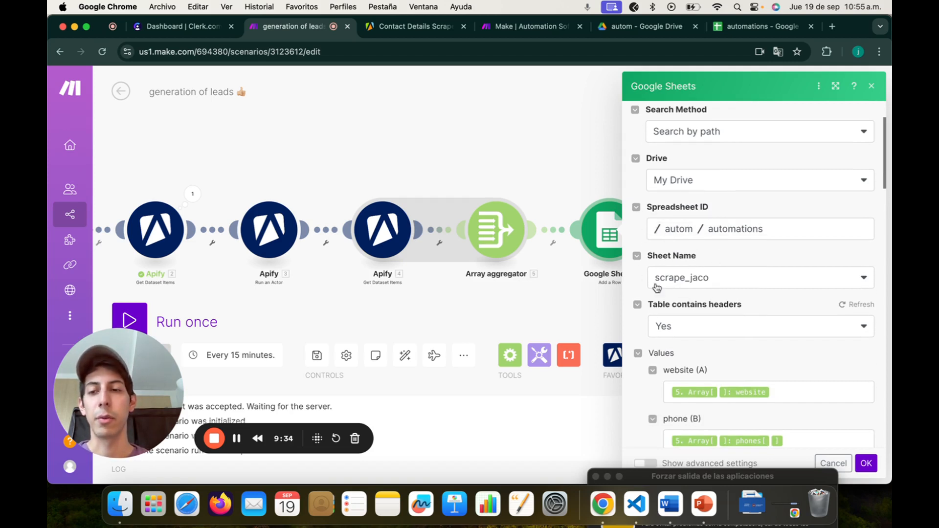
scroll(742, 242, down, 2)
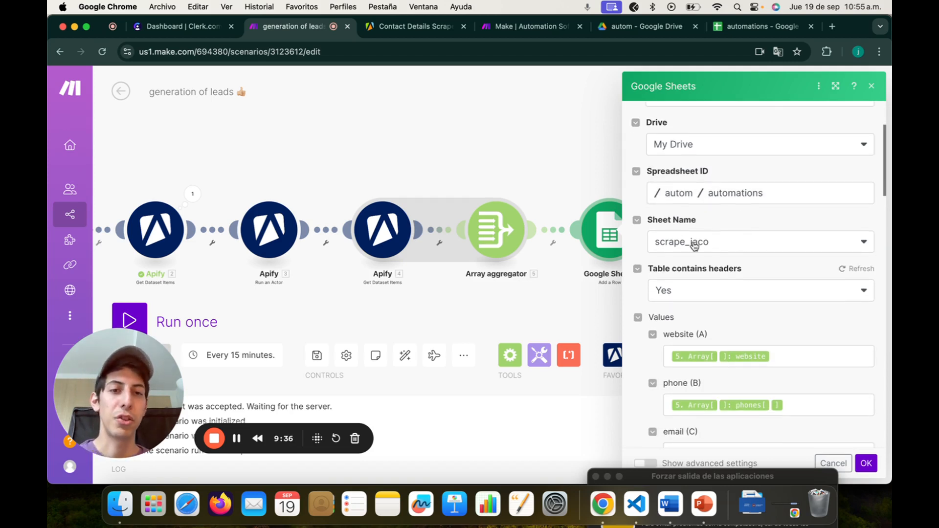
scroll(708, 264, down, 1)
scroll(702, 269, down, 1)
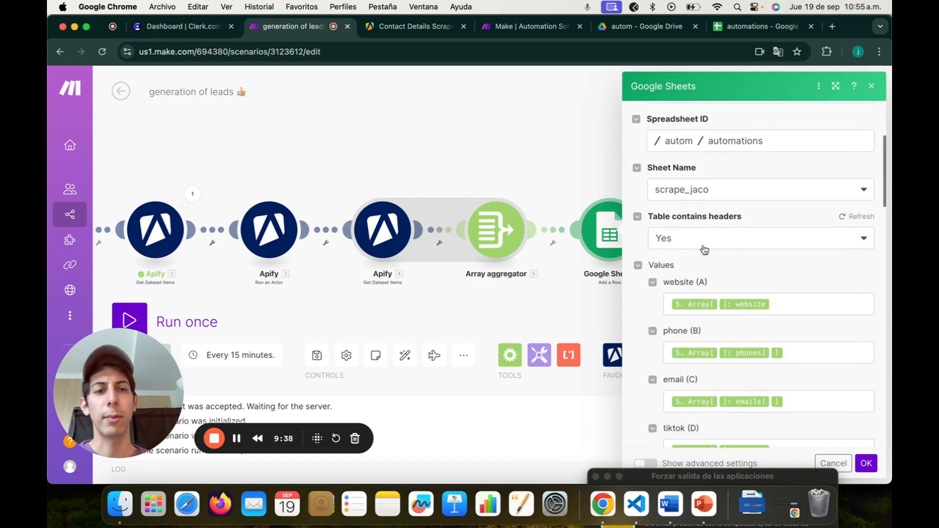
scroll(708, 251, down, 1)
scroll(763, 276, down, 1)
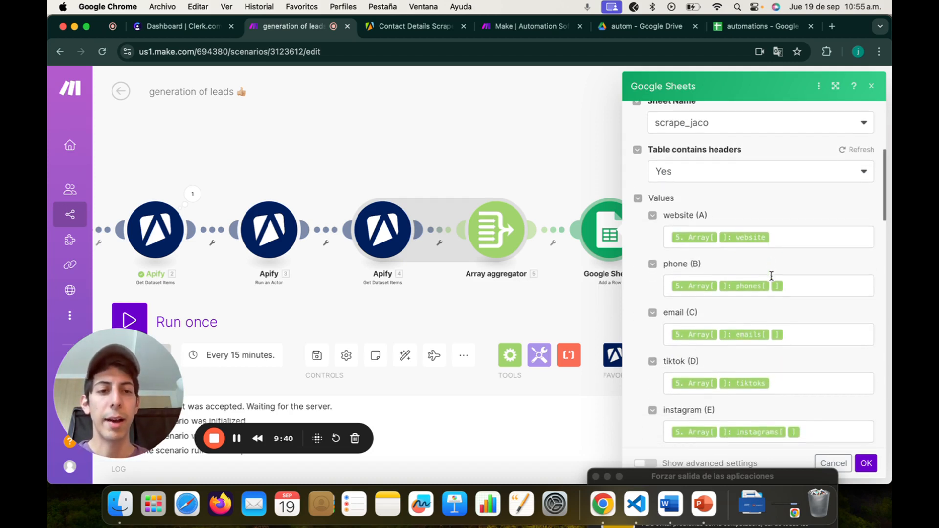
click(789, 240)
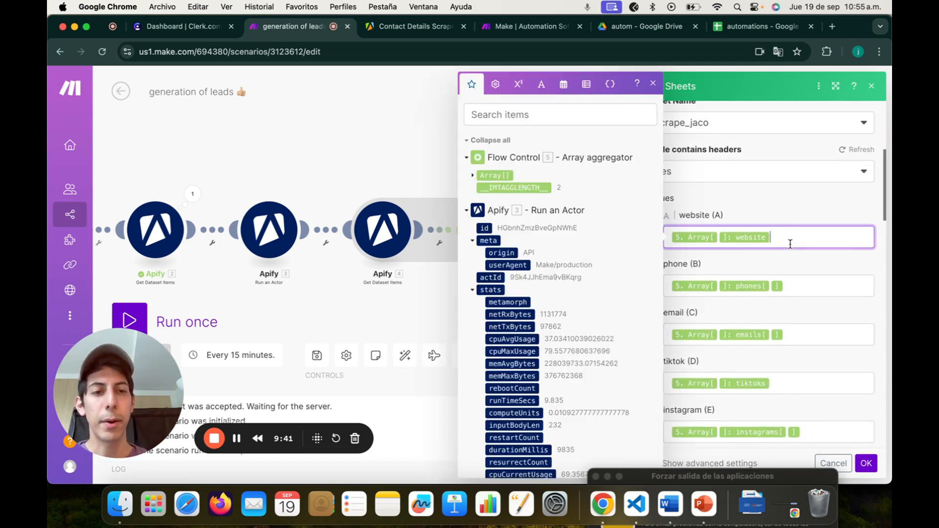
click(473, 177)
scroll(495, 239, down, 1)
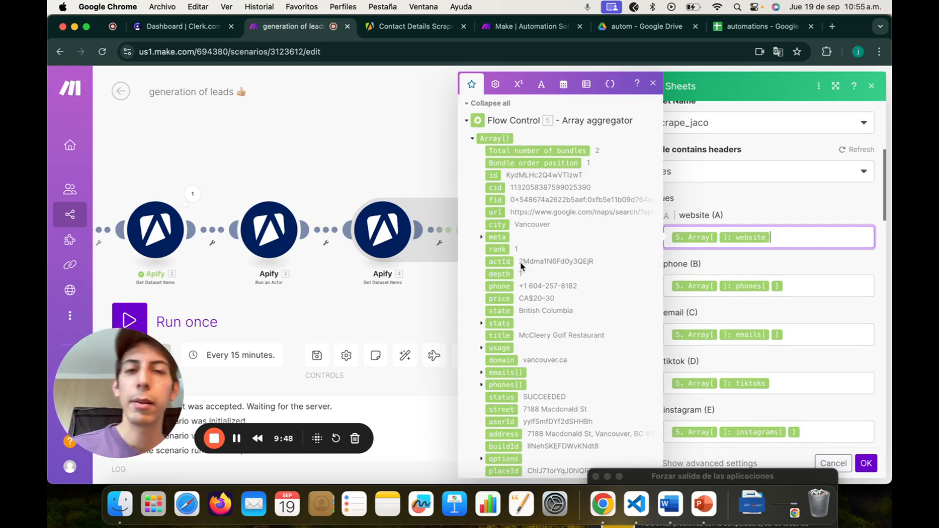
scroll(538, 219, down, 1)
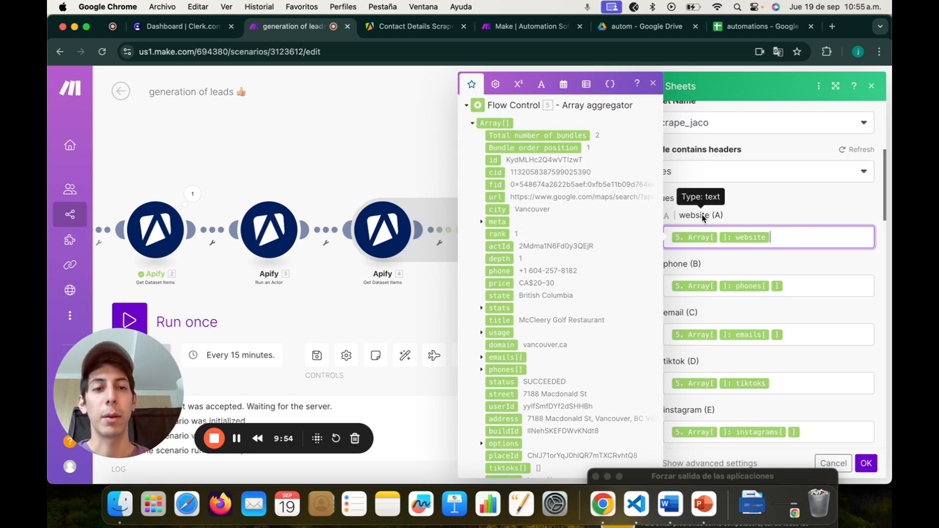
scroll(562, 176, up, 3)
click(528, 121)
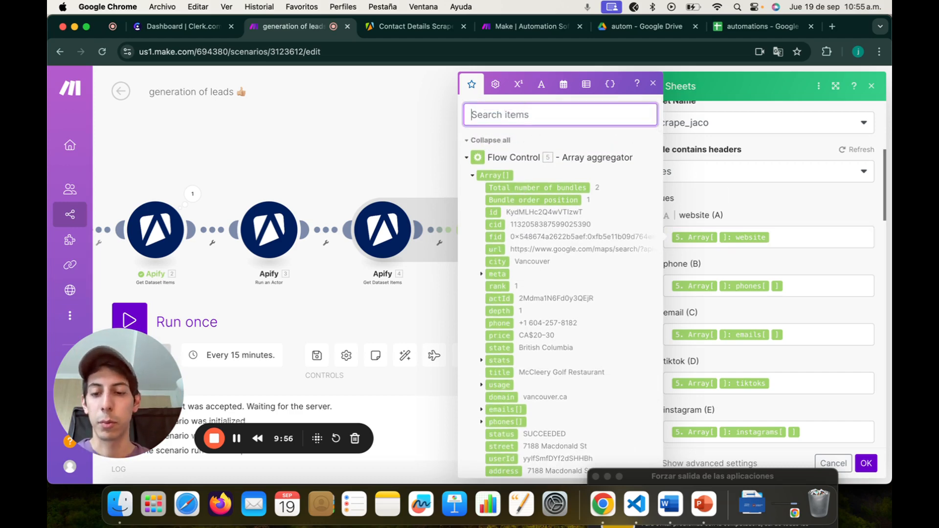
text(website)
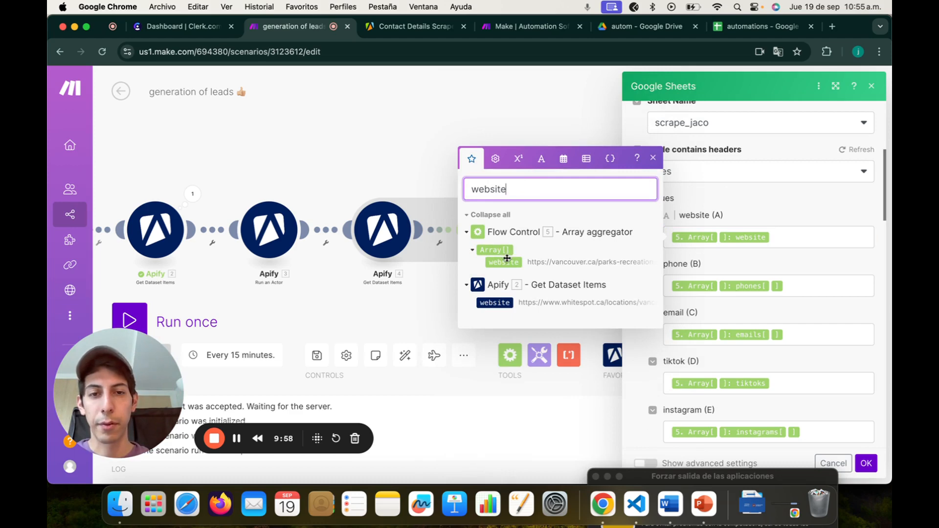
click(792, 285)
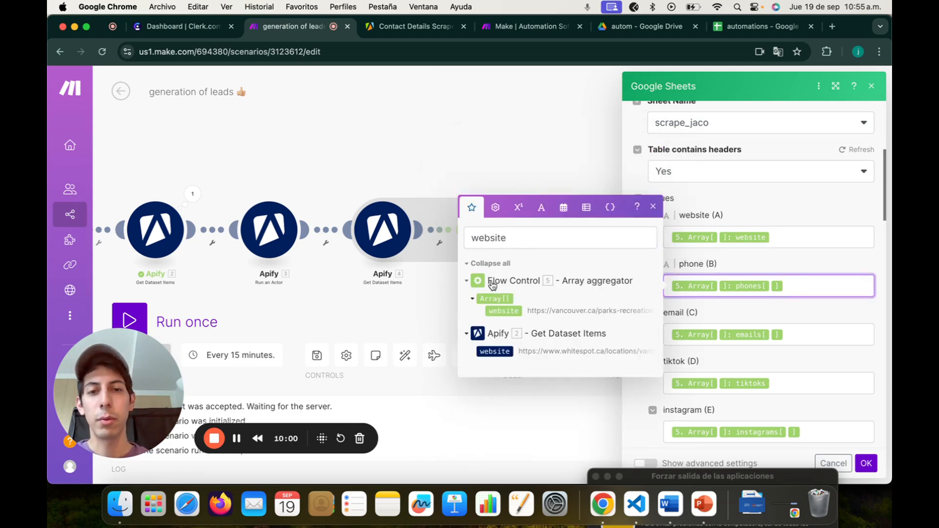
double_click(493, 240)
text(phone)
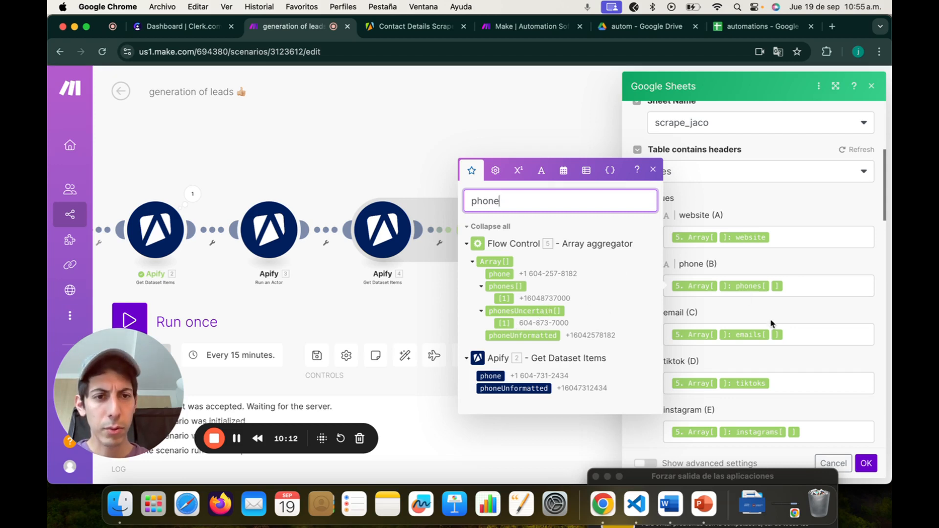
scroll(771, 321, down, 1)
drag(501, 183, 437, 185)
text(em)
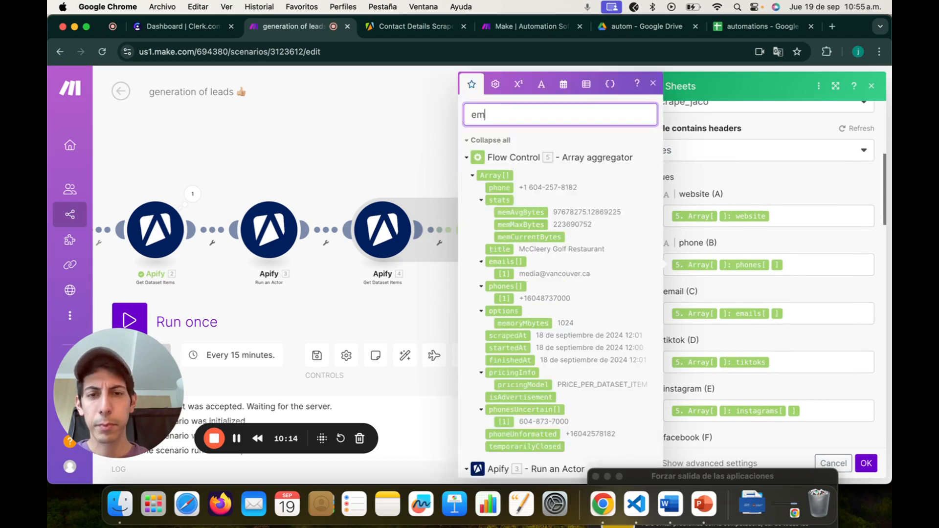
text(ail)
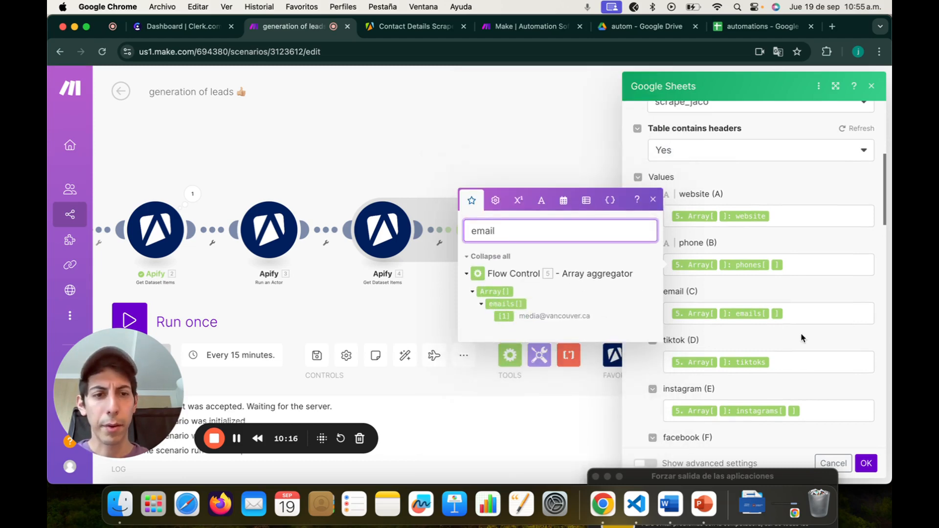
scroll(801, 337, down, 5)
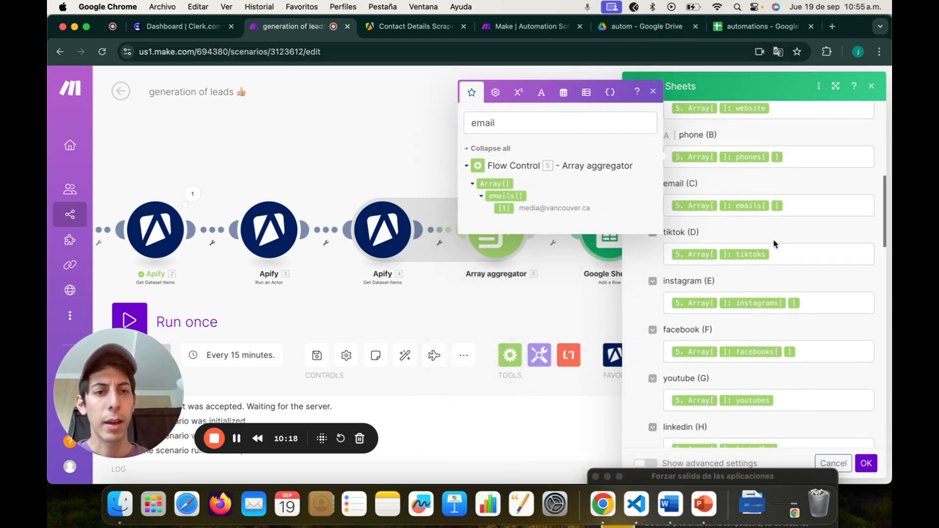
scroll(777, 223, down, 2)
scroll(777, 223, up, 3)
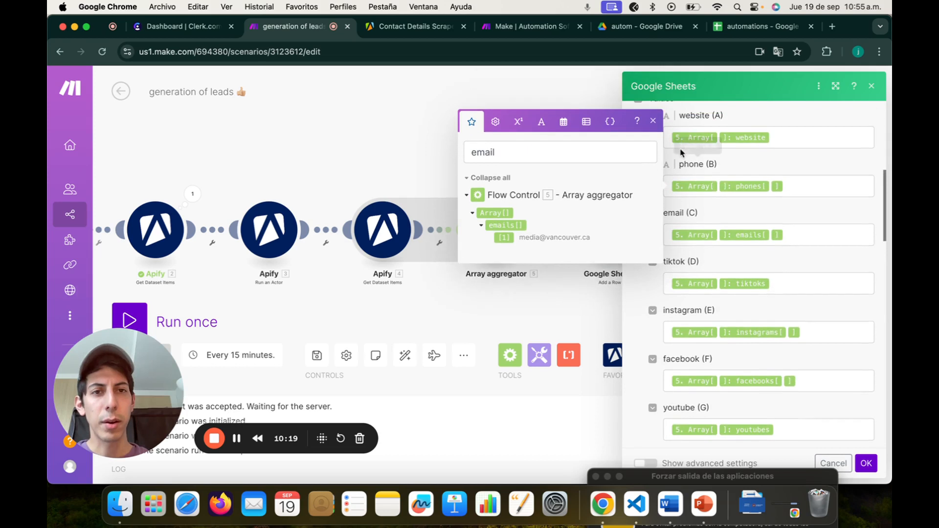
click(652, 121)
scroll(733, 320, down, 5)
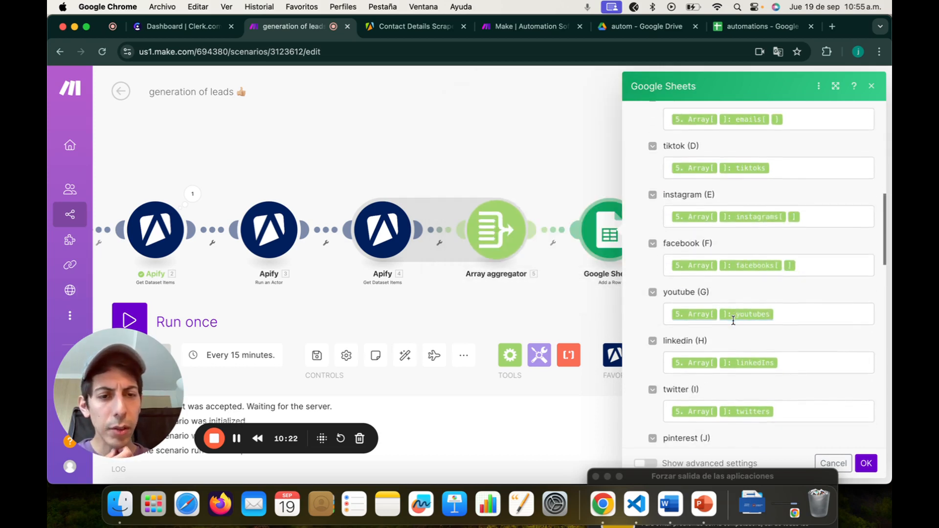
scroll(733, 320, up, 5)
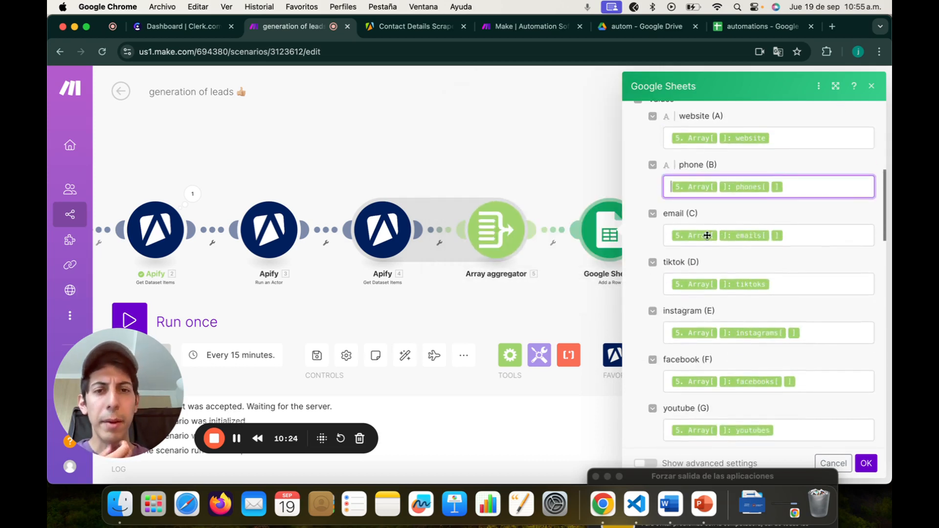
Step: Unlink the existing route and reconnect Google Sheets directly after the Array aggregator, before Gmail
click(872, 88)
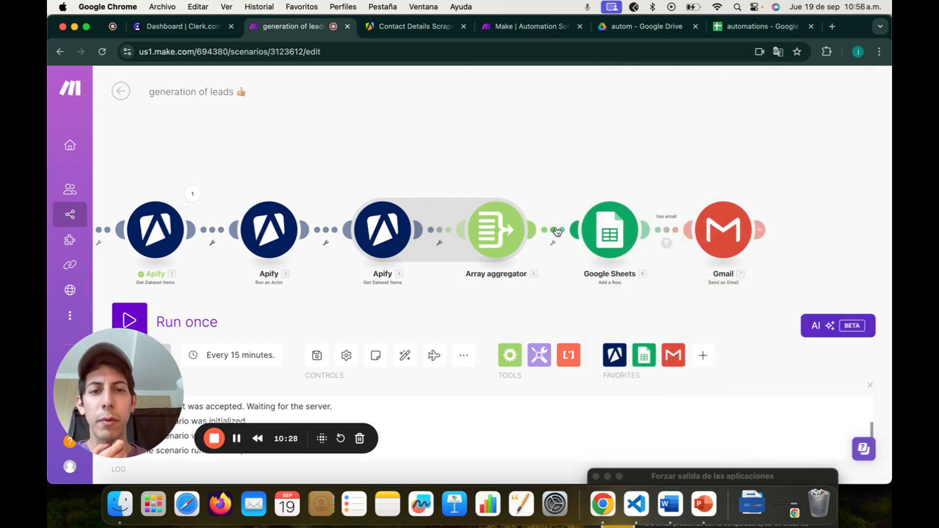
click(553, 242)
click(570, 258)
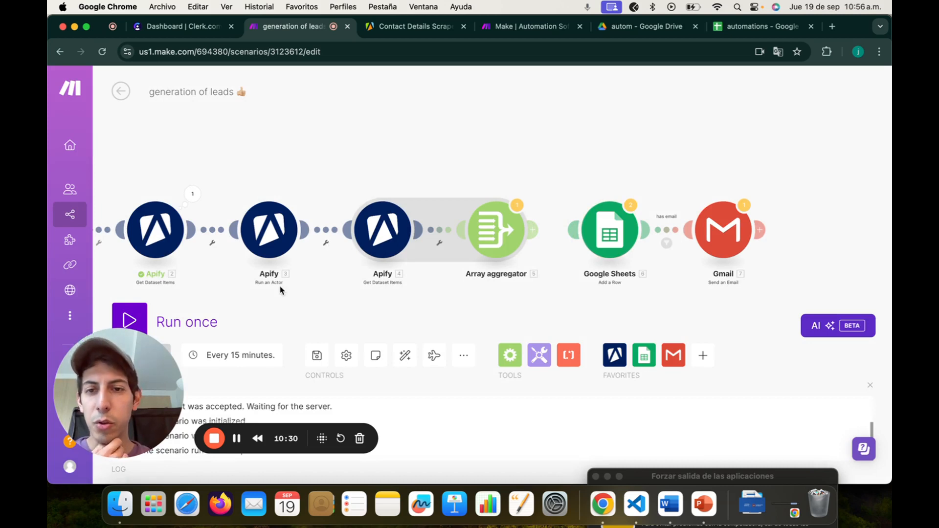
drag(281, 290, 370, 264)
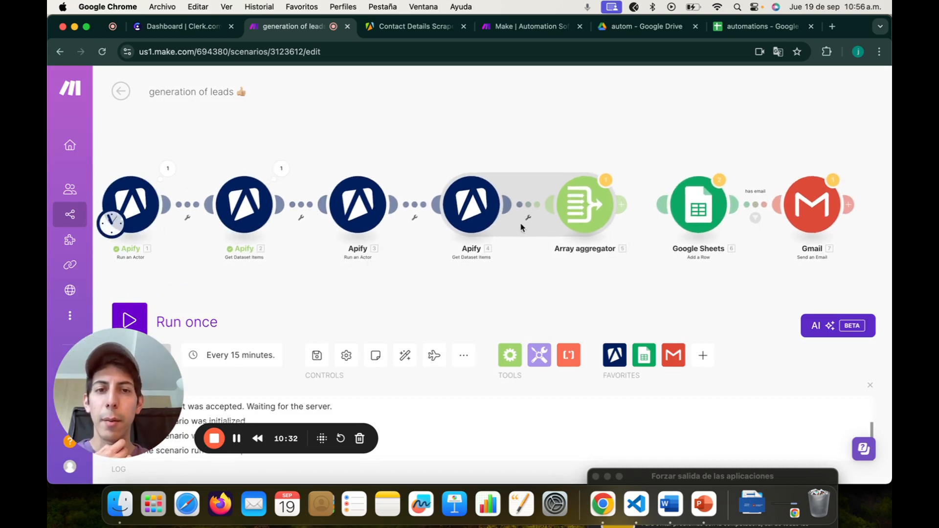
scroll(634, 276, right, 2)
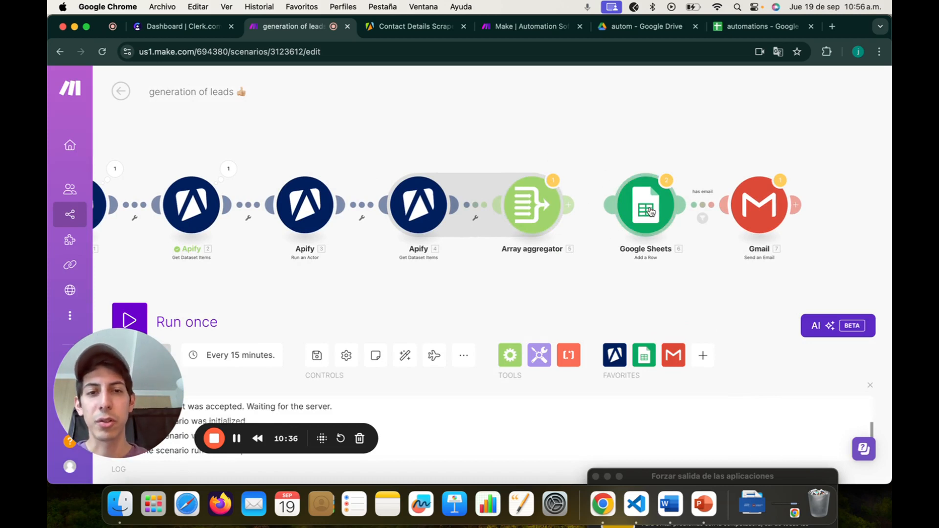
drag(651, 211, 630, 214)
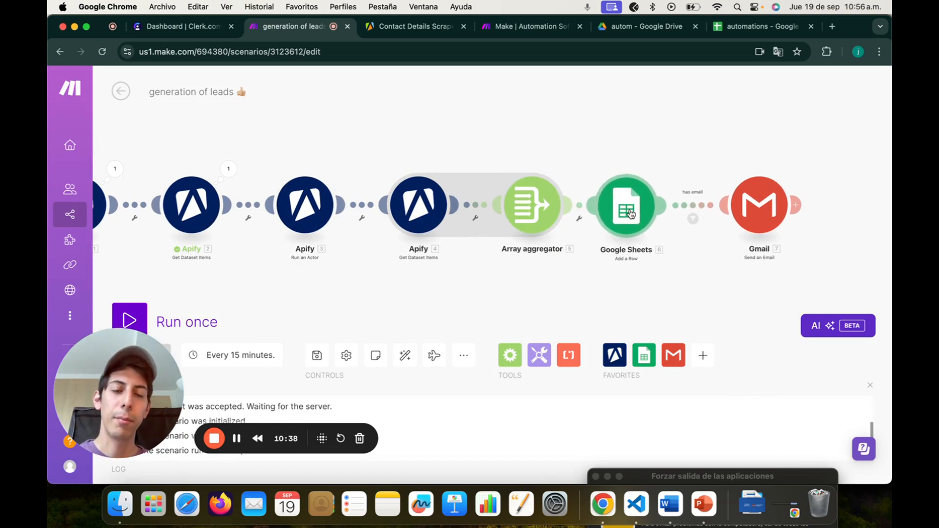
click(631, 214)
scroll(699, 249, down, 5)
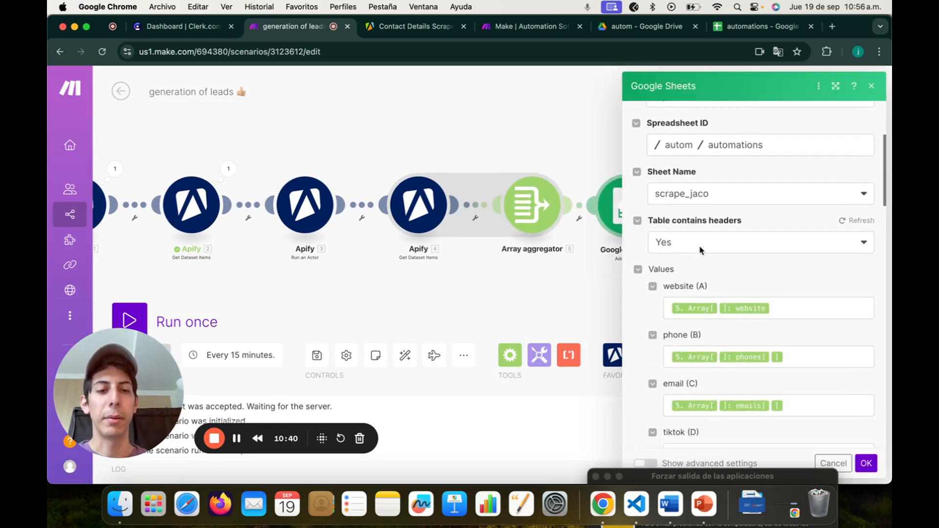
click(787, 292)
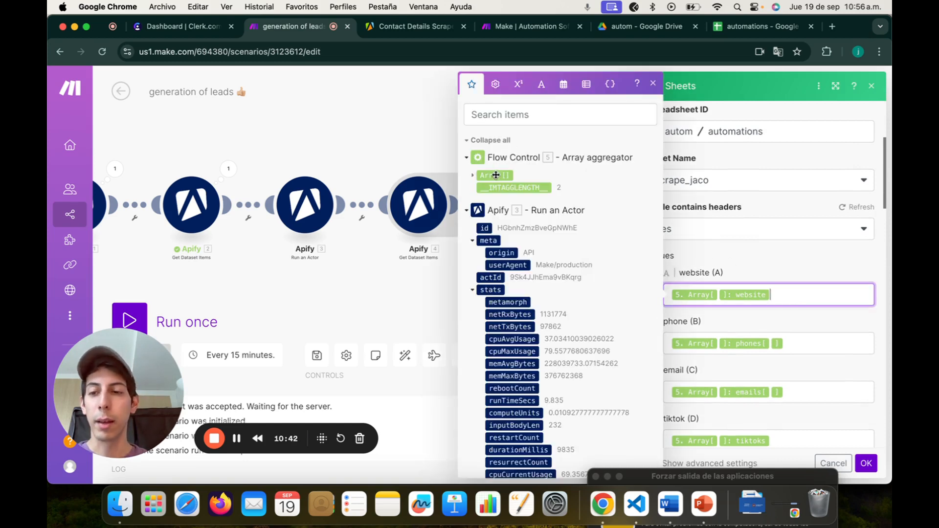
click(652, 83)
click(872, 85)
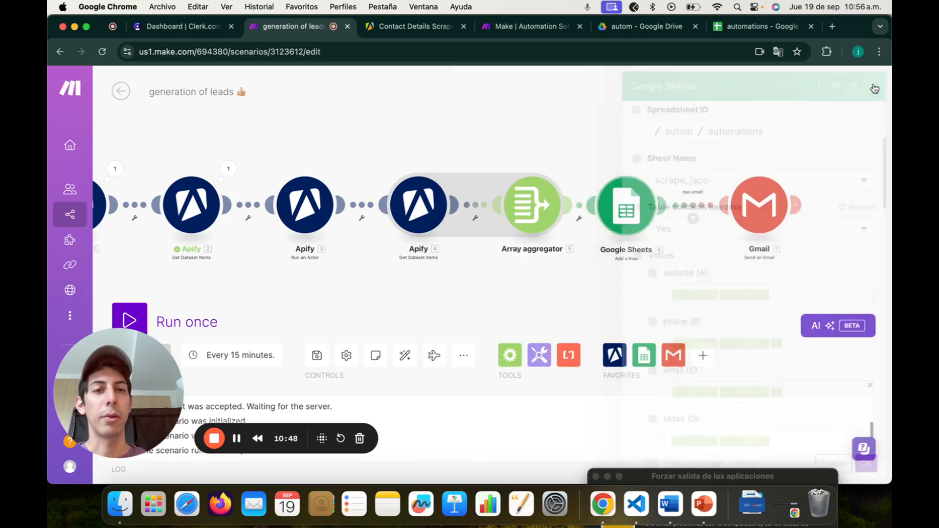
drag(662, 124, 615, 110)
mouse_move(576, 189)
mouse_down()
mouse_move(588, 183)
mouse_move(580, 195)
mouse_up()
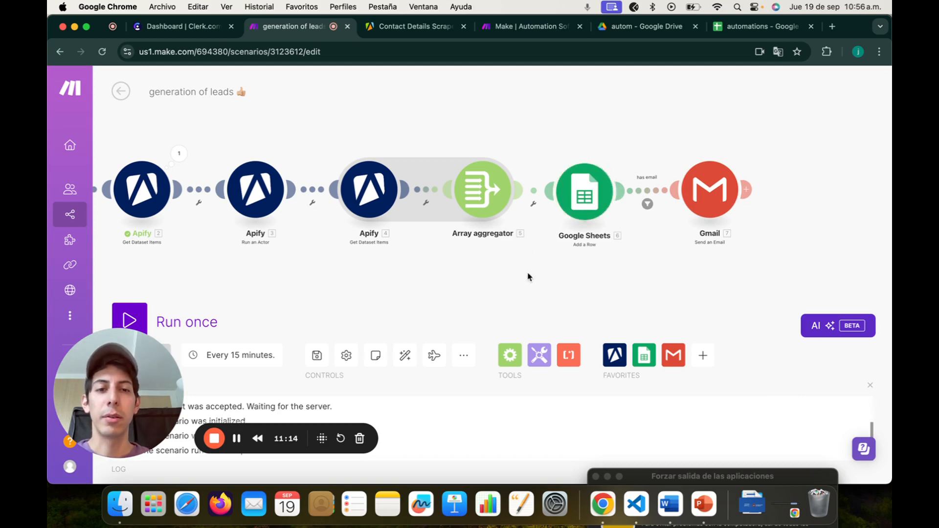
drag(547, 275, 470, 292)
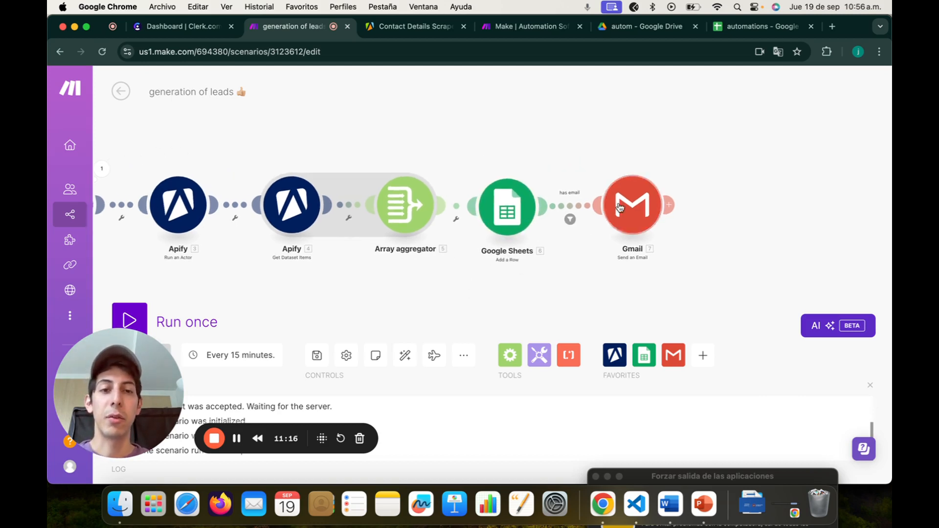
drag(631, 209, 623, 208)
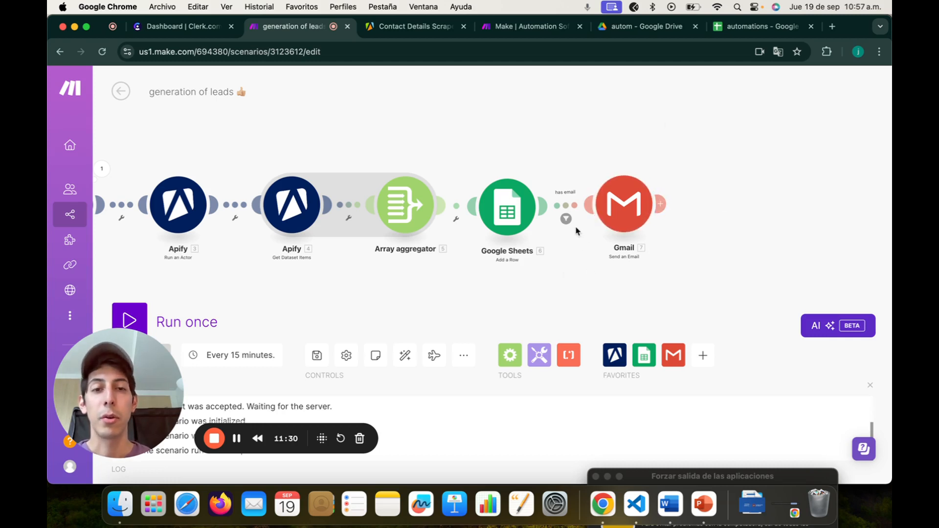
click(629, 206)
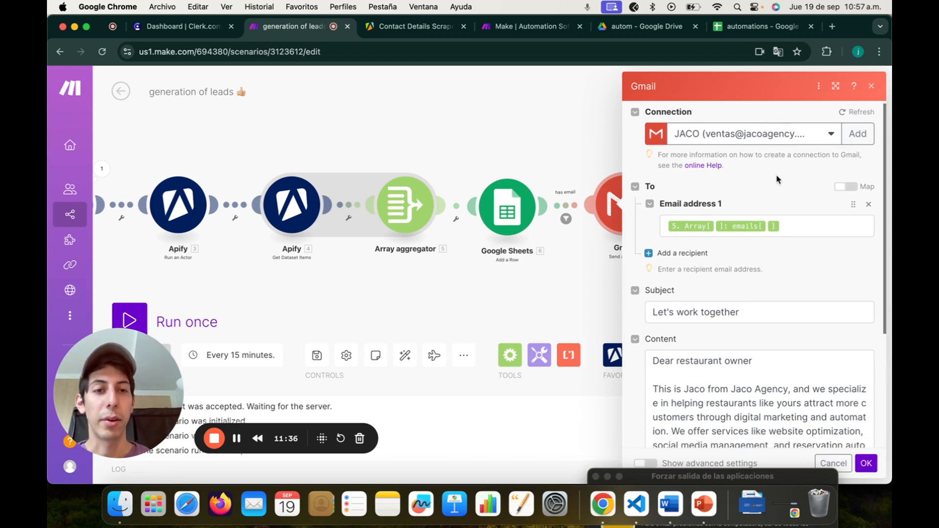
scroll(778, 180, down, 1)
click(792, 207)
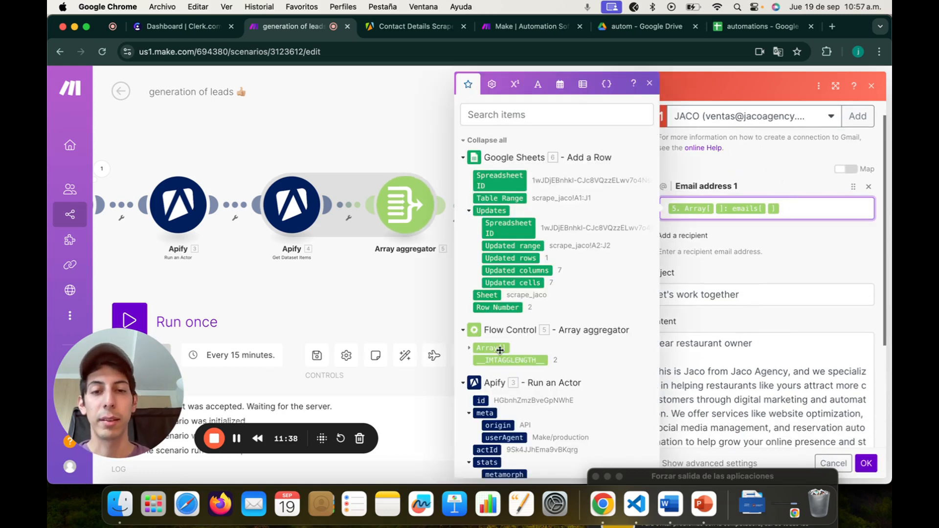
scroll(500, 350, down, 1)
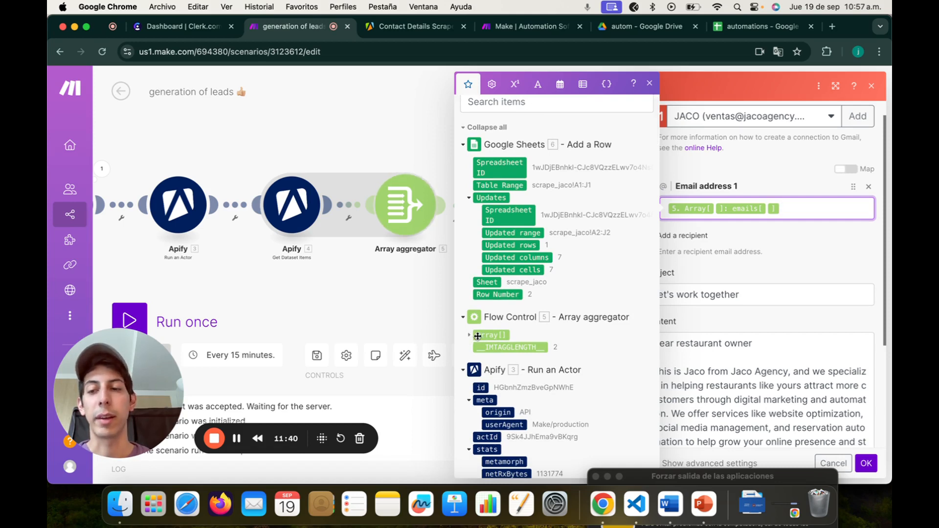
click(684, 254)
scroll(684, 245, down, 2)
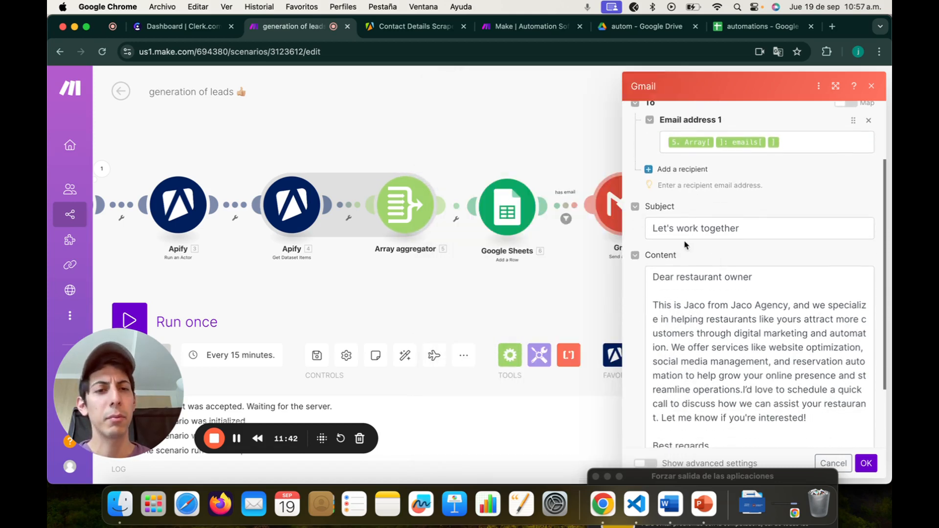
drag(748, 228, 642, 231)
click(752, 210)
scroll(739, 235, down, 2)
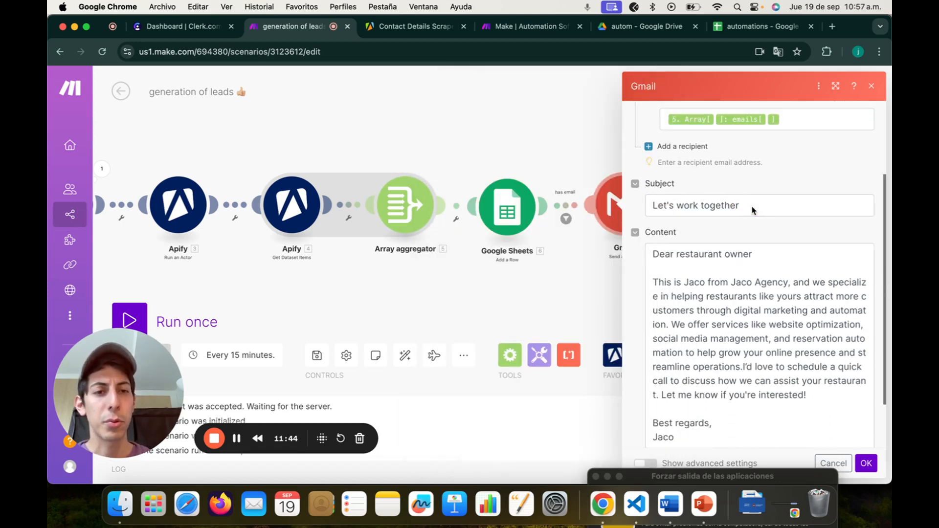
scroll(761, 262, down, 1)
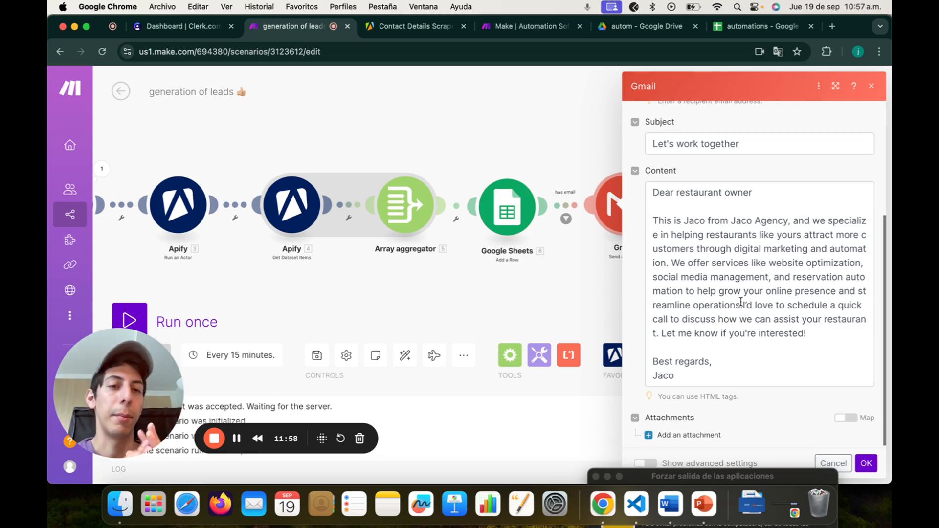
scroll(741, 302, down, 1)
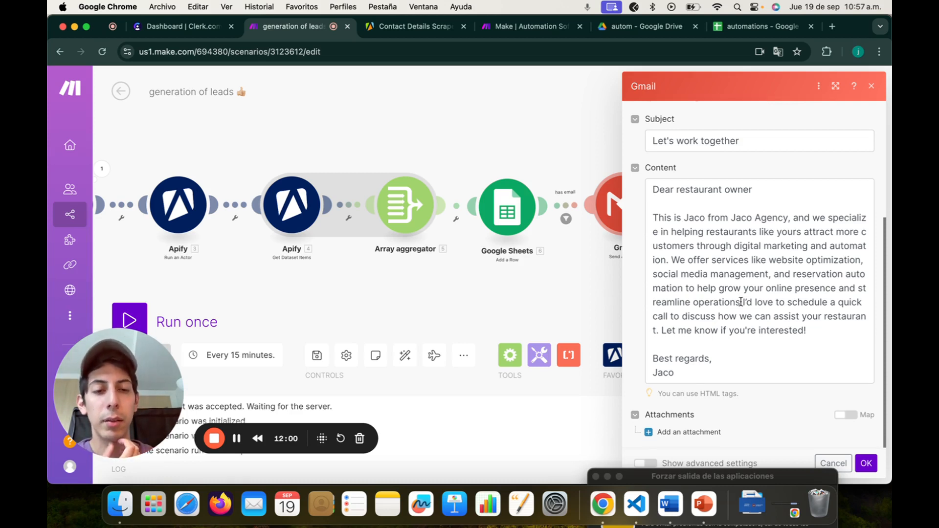
click(866, 462)
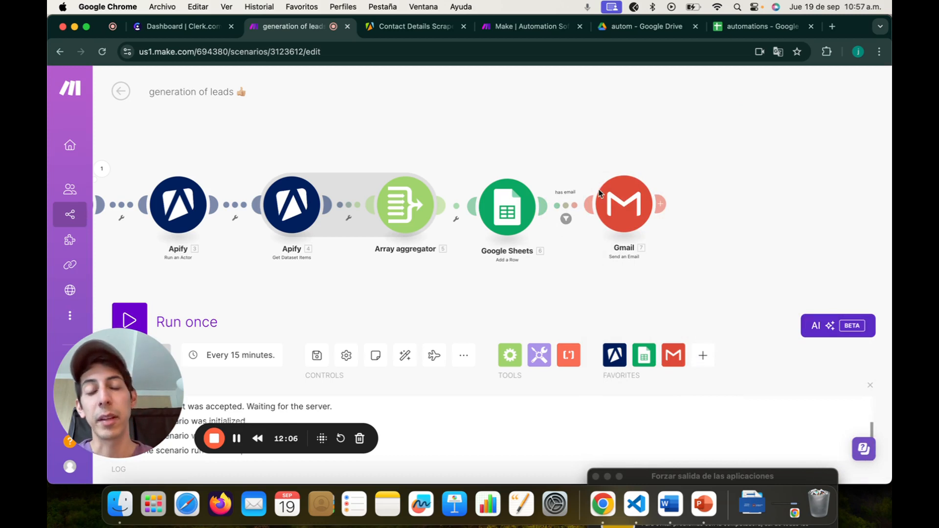
Step: Map an email field into the 'has email' filter condition before Gmail and confirm it
click(566, 220)
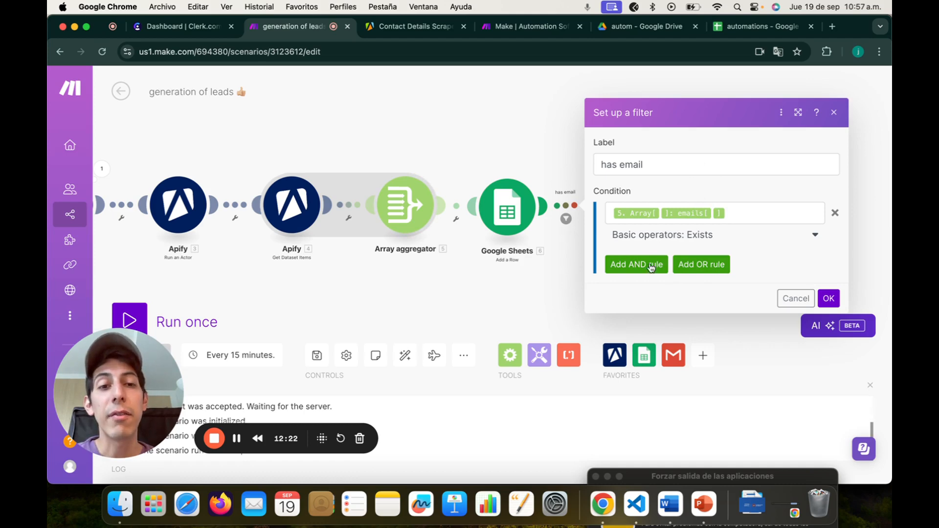
click(743, 213)
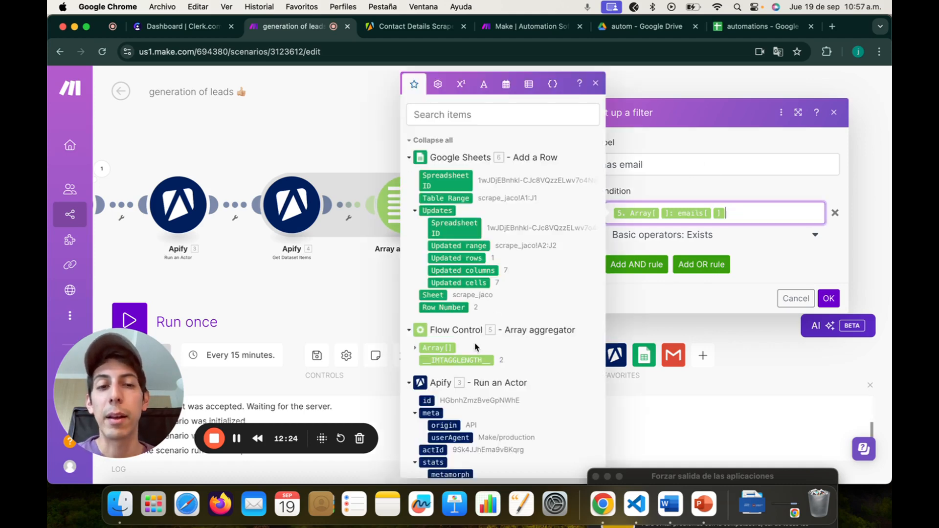
click(475, 117)
text(emai)
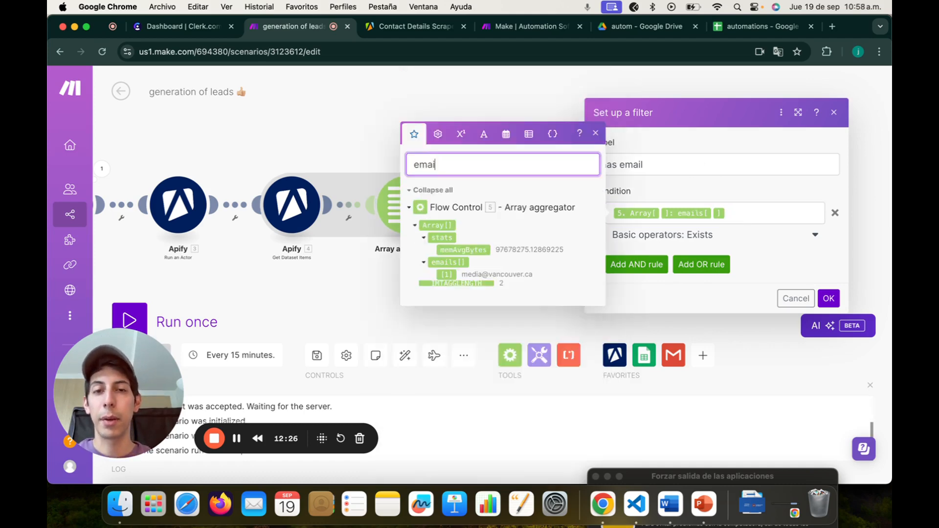
text(l)
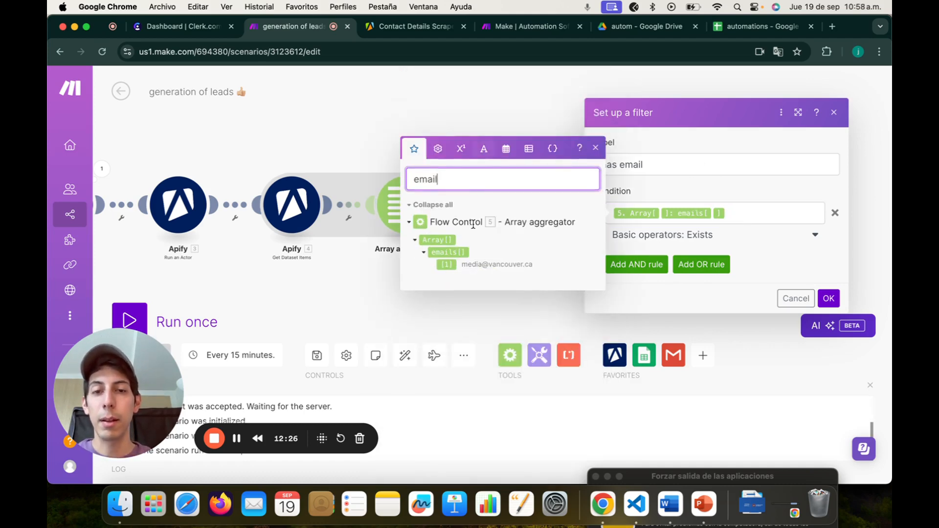
click(596, 149)
click(829, 300)
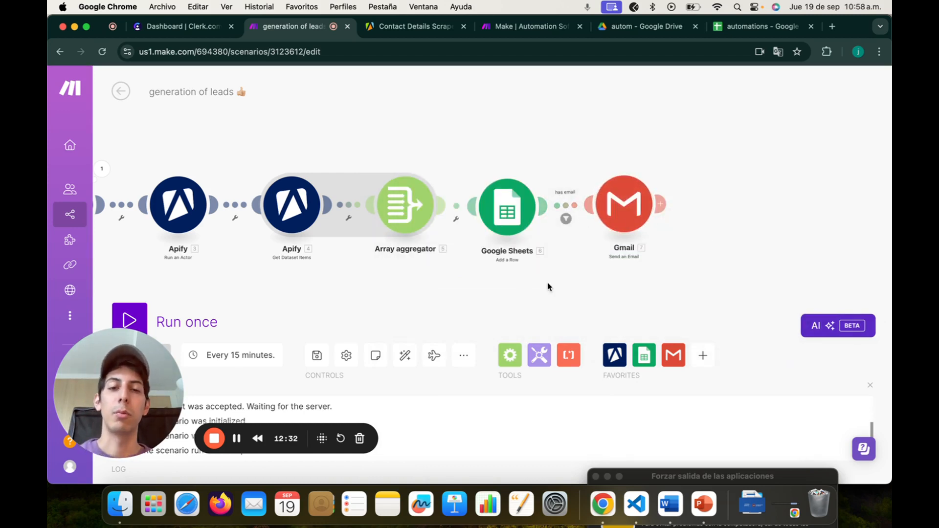
Step: Pan the canvas to show every module and start a single run of the scenario
scroll(548, 287, down, 1)
drag(549, 287, 655, 251)
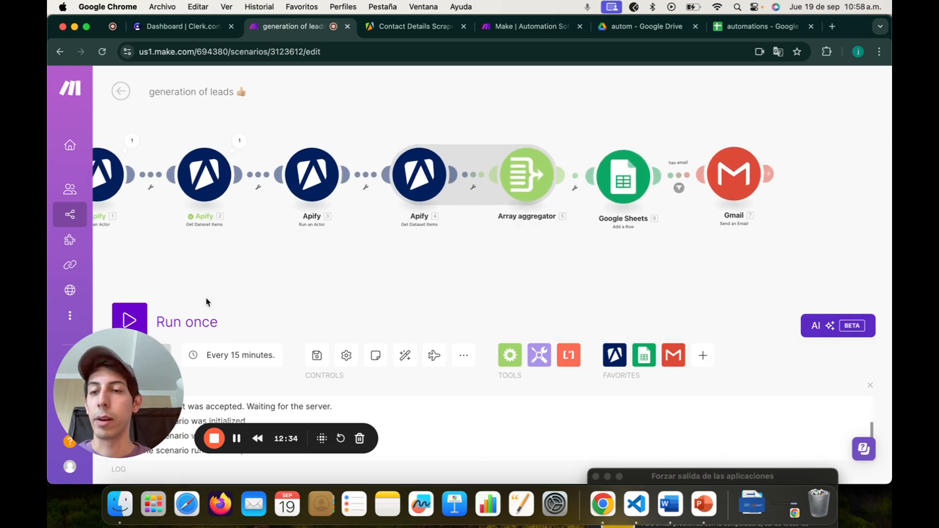
drag(266, 270, 358, 245)
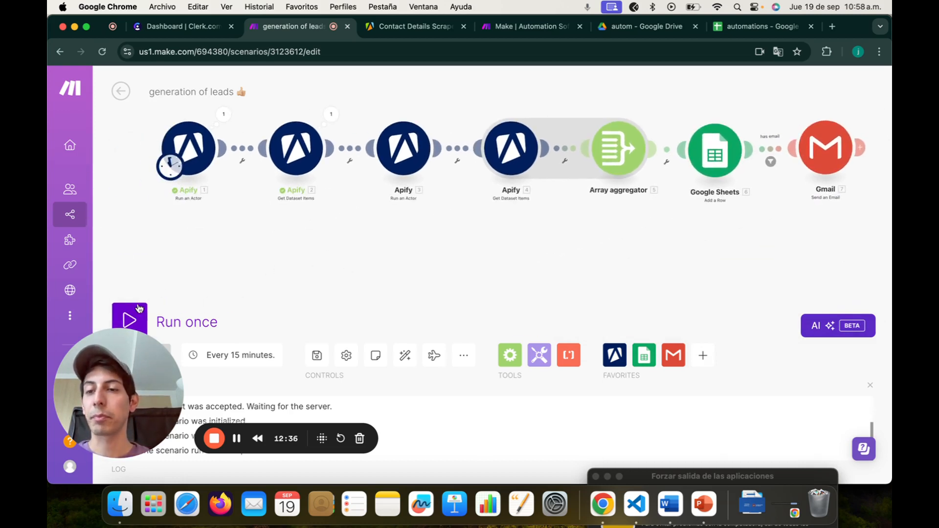
click(130, 319)
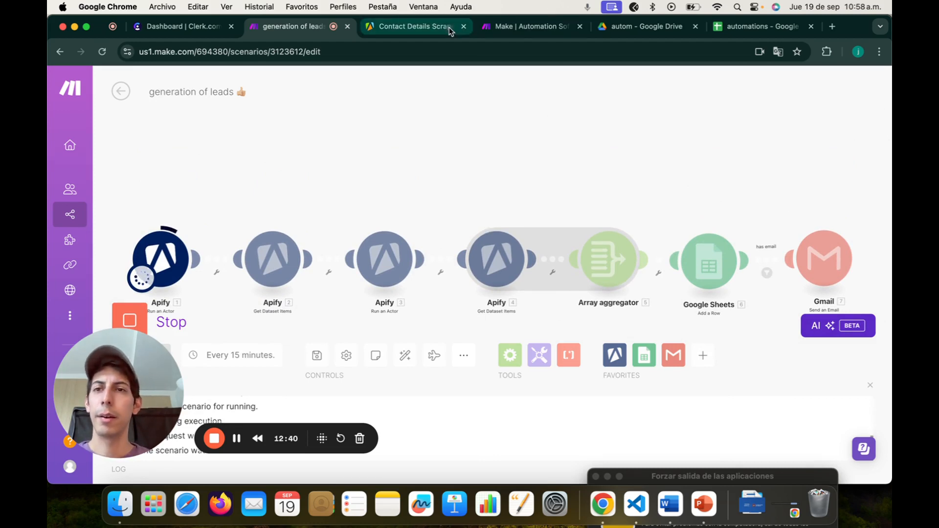
click(416, 27)
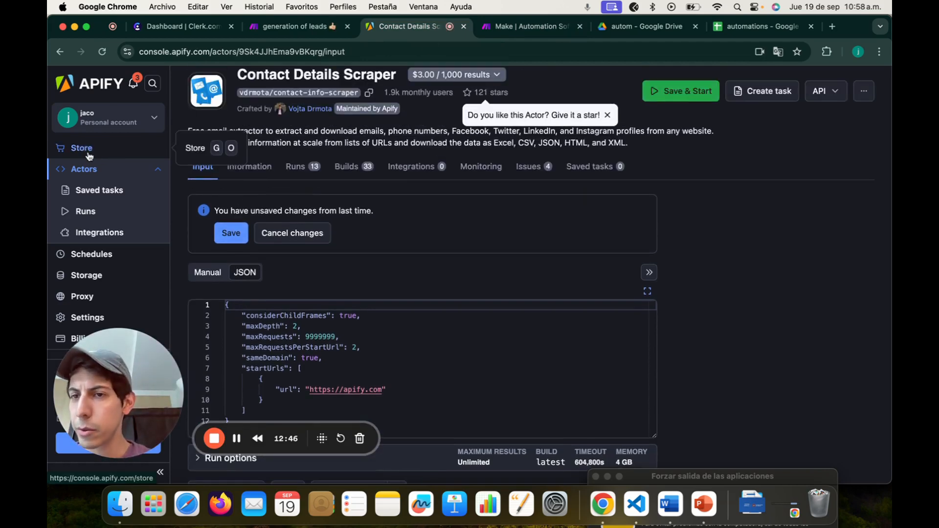
Step: Review the Apify actor runs list, then return to the generation of leads scenario
click(84, 211)
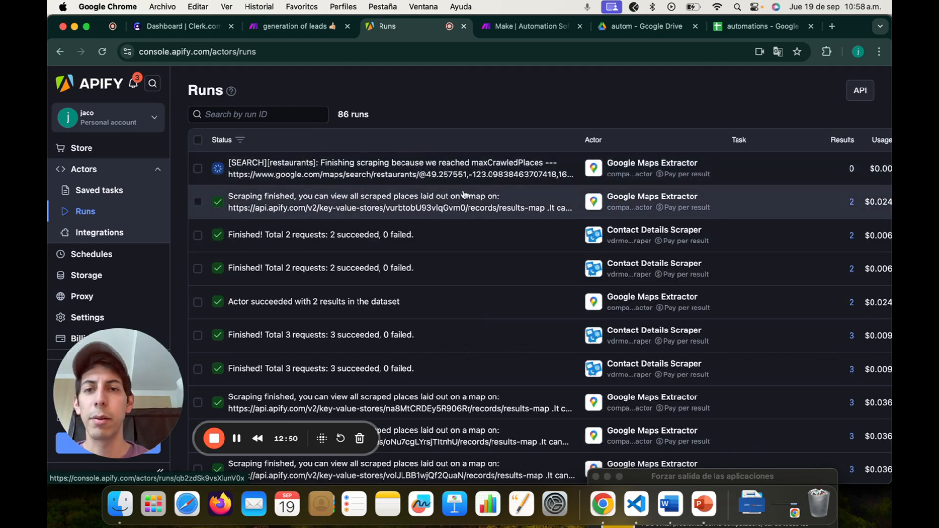
click(296, 30)
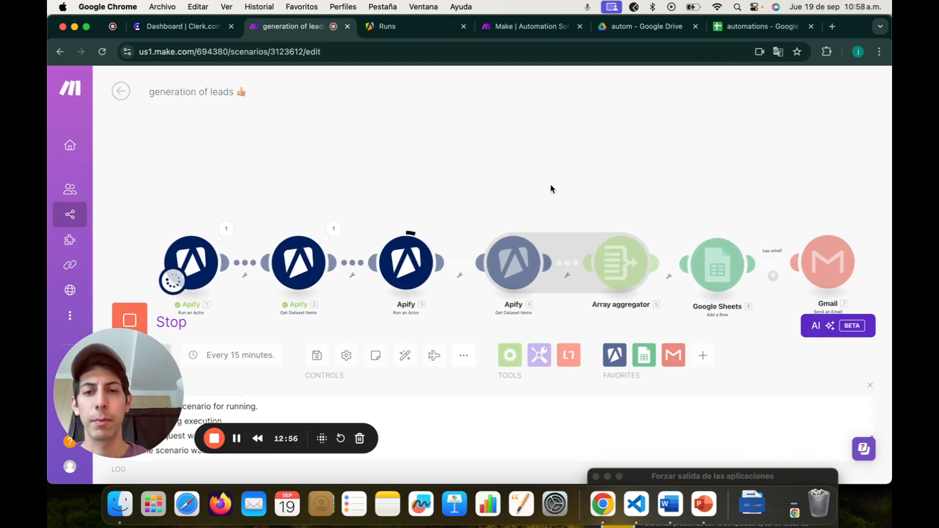
Step: Follow the run across the canvas until the Gmail module shows a completed checkmark
drag(582, 177, 560, 161)
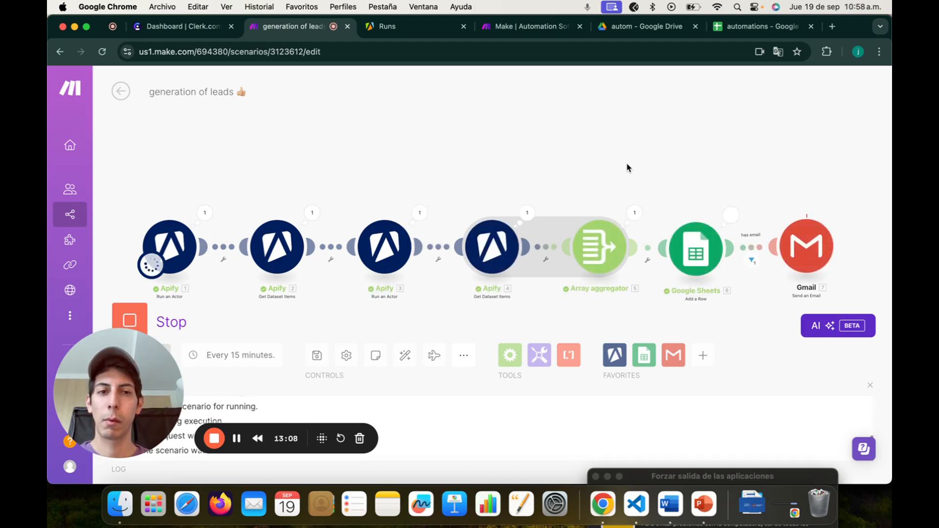
drag(683, 177, 606, 179)
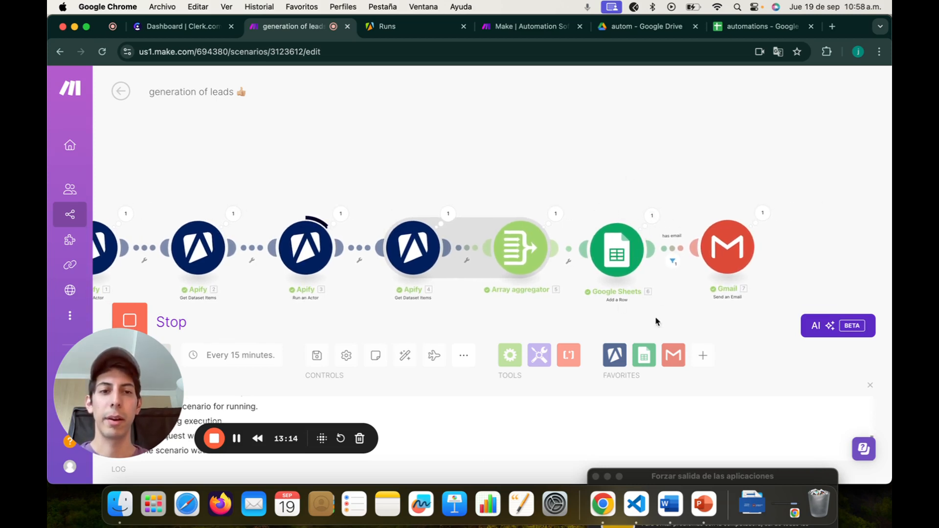
click(756, 27)
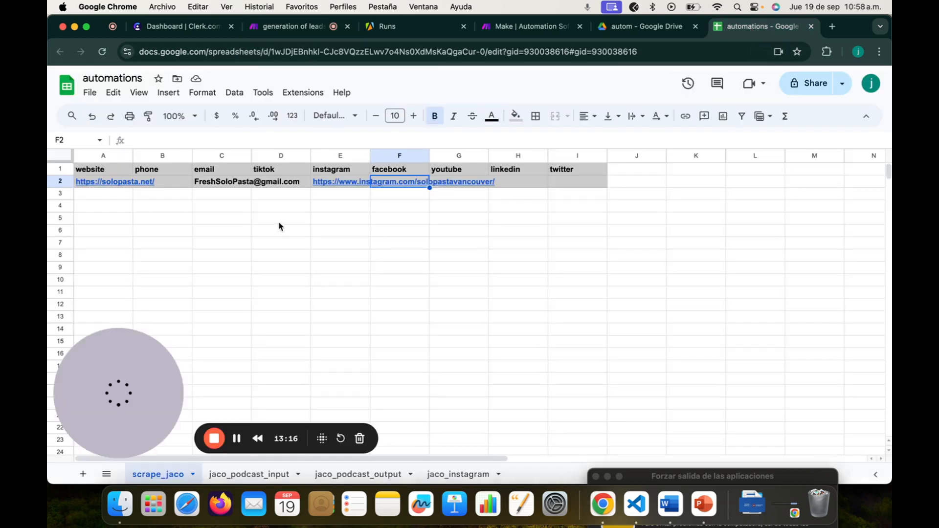
Step: Step through row 2's lead cells, noting that the phone cell B2 is empty
mouse_move(111, 187)
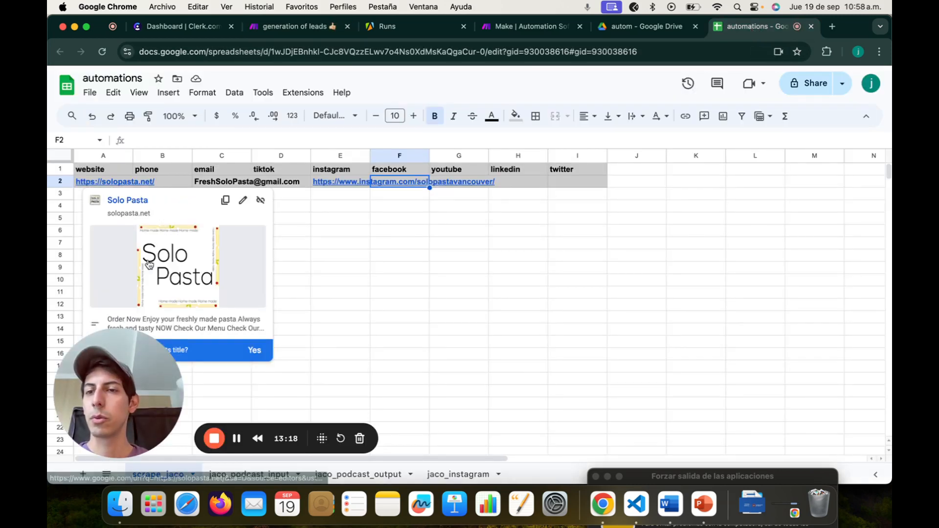
click(366, 243)
click(118, 196)
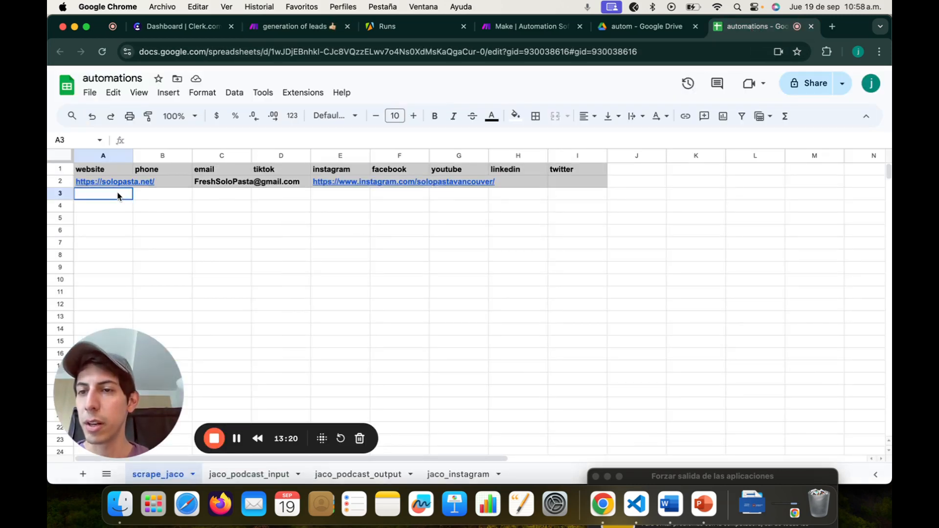
key(super+v)
key(Up)
key(Right)
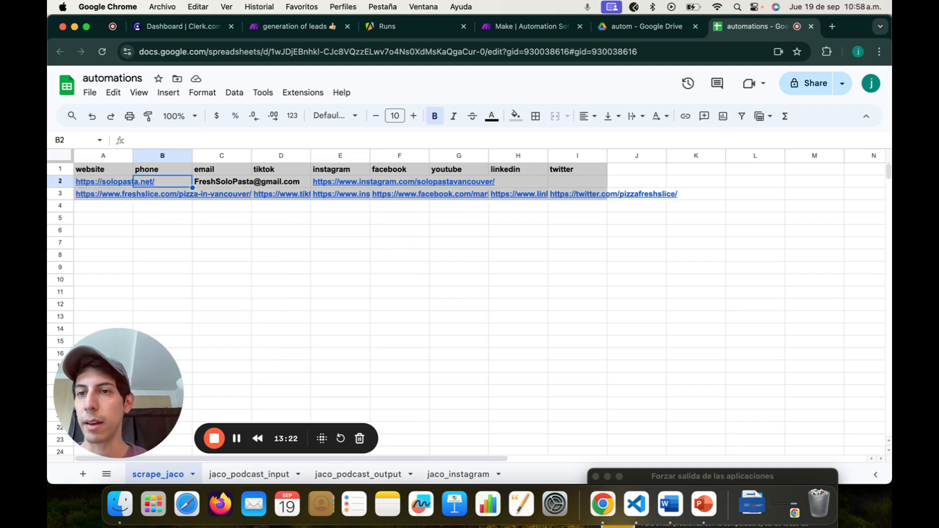
key(Right)
key(Right)
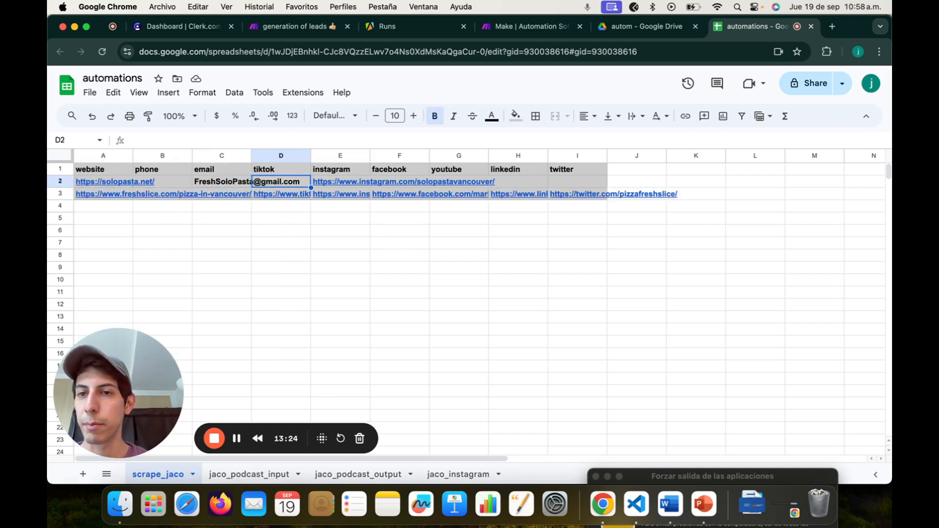
key(Right)
key(Right)
key(Right)
key(Right)
key(Left)
key(Left)
key(Left)
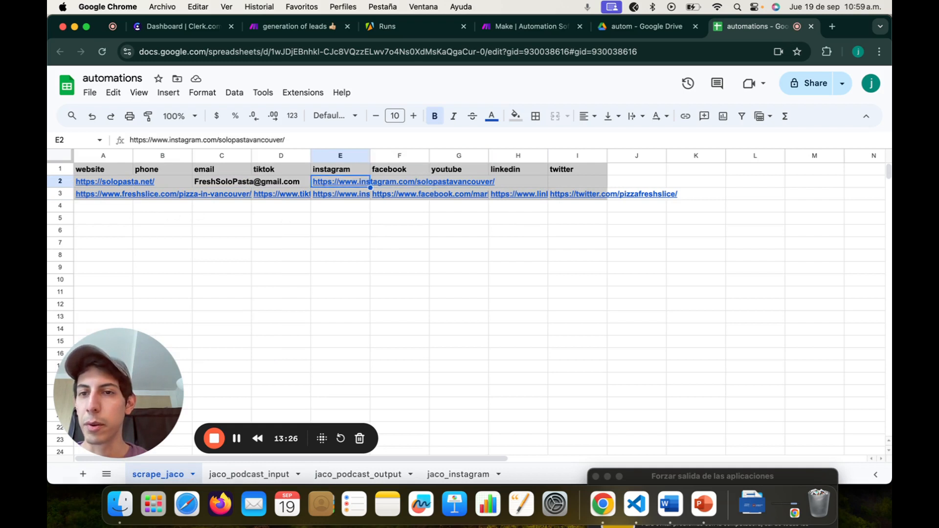
key(Left)
key(Left)
key(Left)
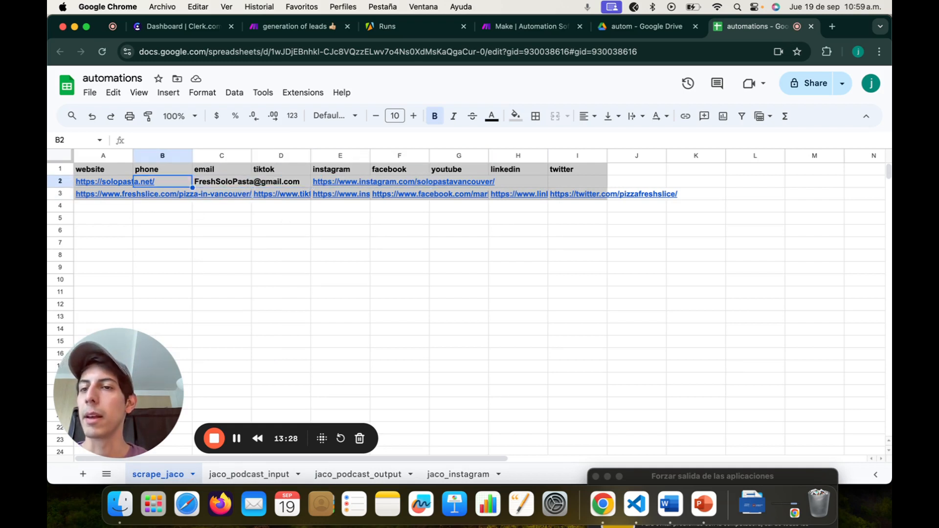
key(Left)
Step: Inspect the new row 3 freshslice.com lead values, then return to Make via the Drive tab
key(Down)
key(Right)
key(Right)
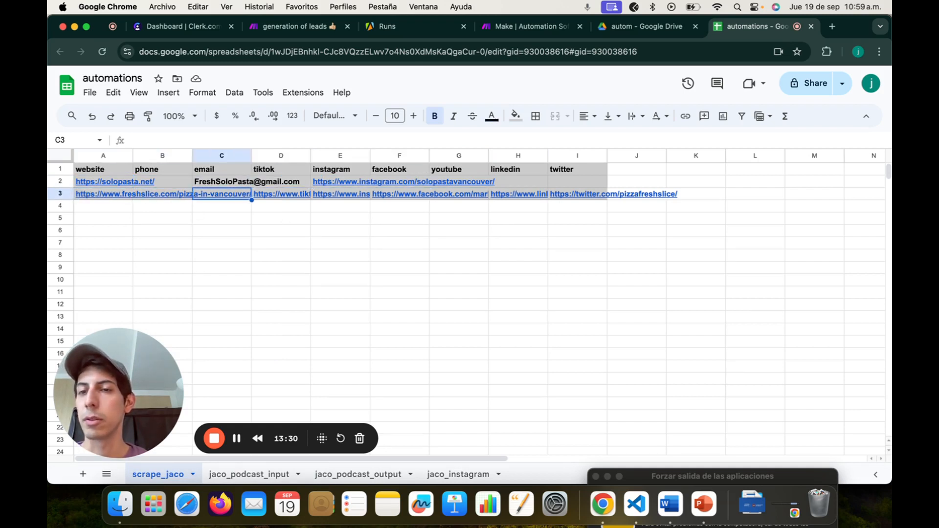
key(Up)
key(Left)
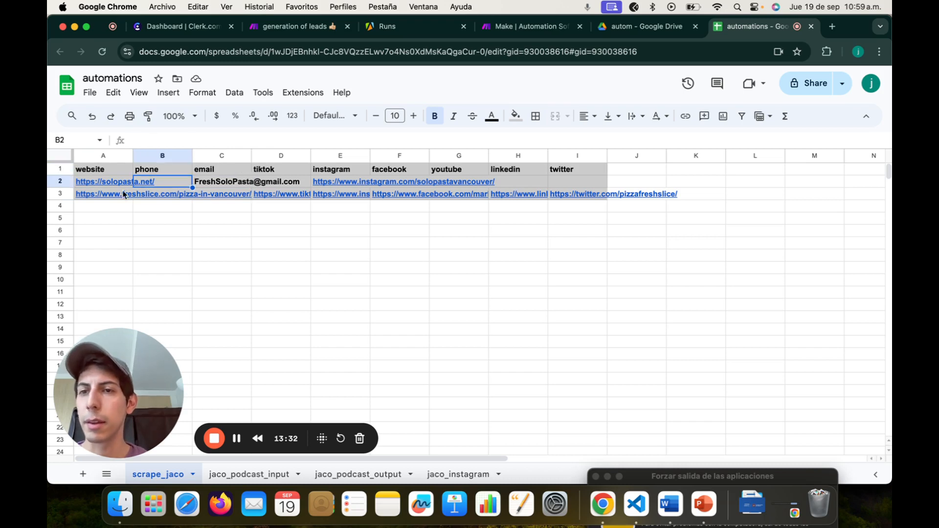
click(641, 26)
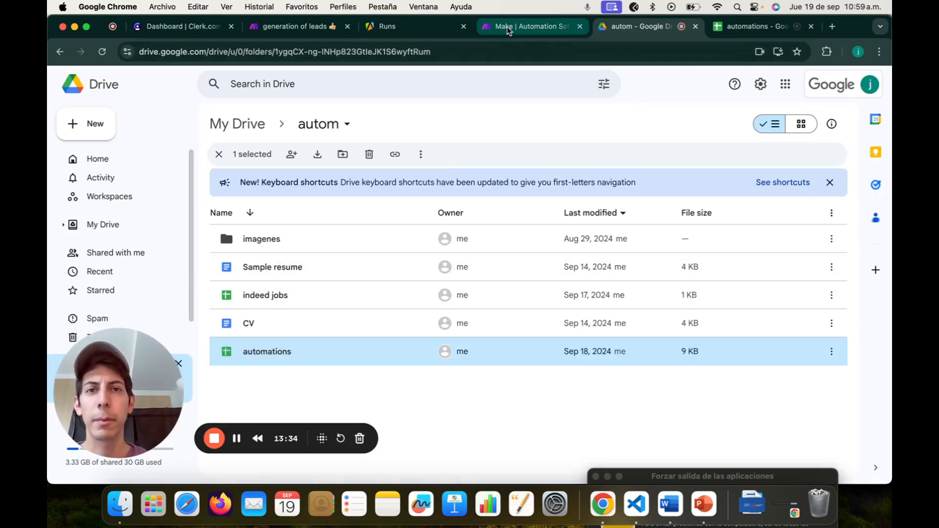
click(282, 27)
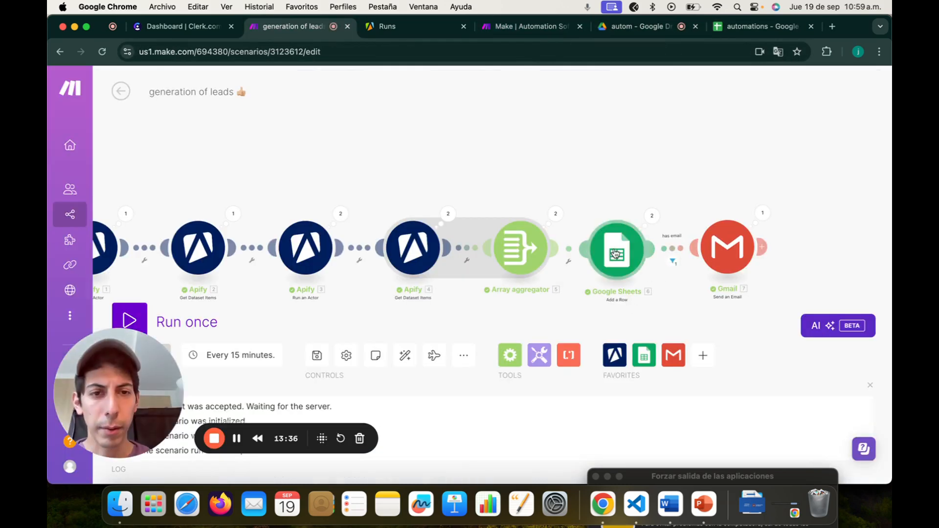
Step: Remap the phone (B) column to the aggregated array's phoneUnformatted field
click(615, 253)
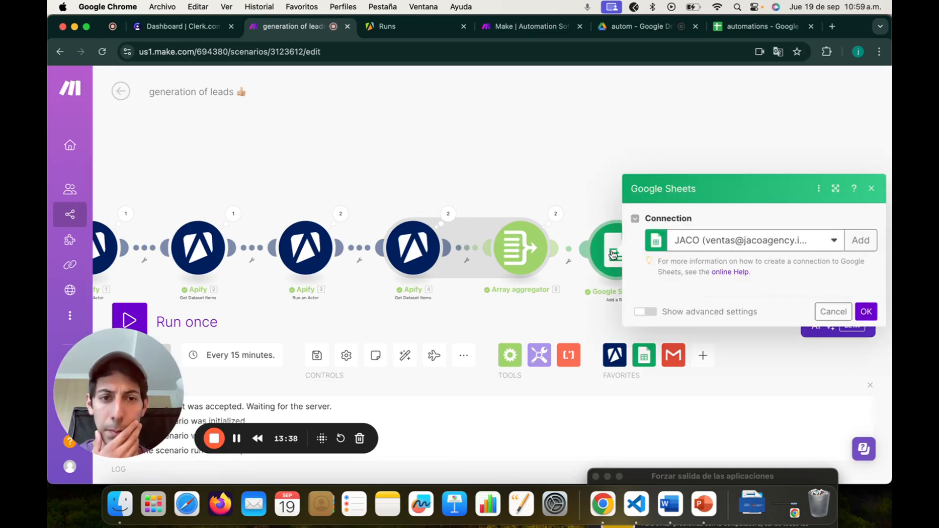
scroll(694, 322, down, 1)
scroll(693, 322, down, 5)
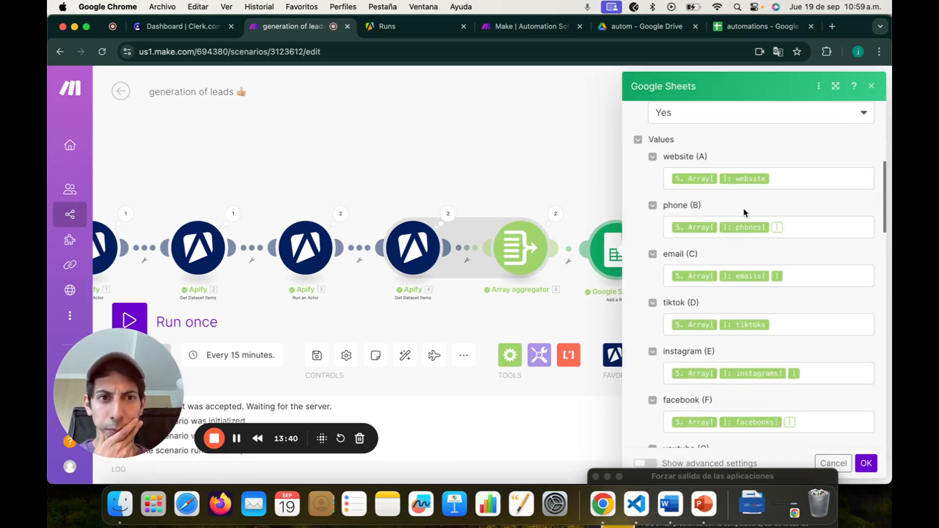
click(793, 231)
key(BackSpace)
key(BackSpace)
key(BackSpace)
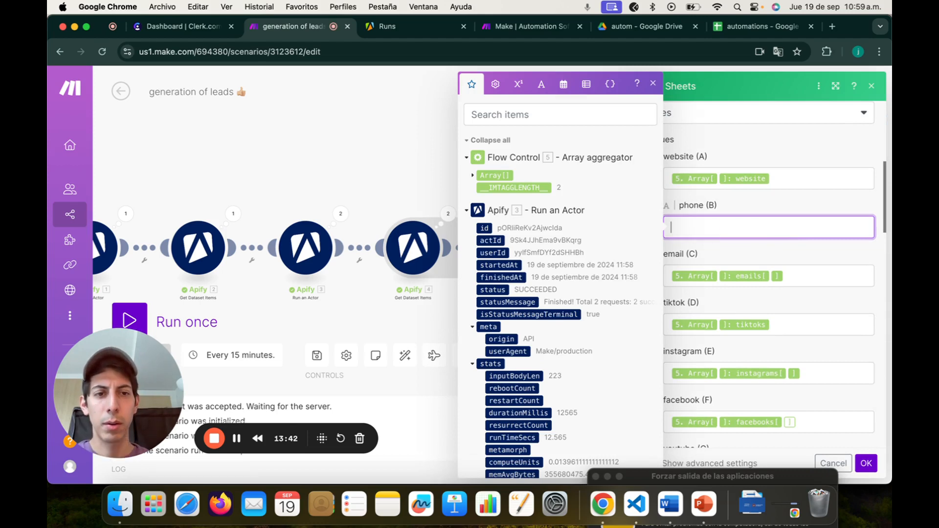
click(472, 175)
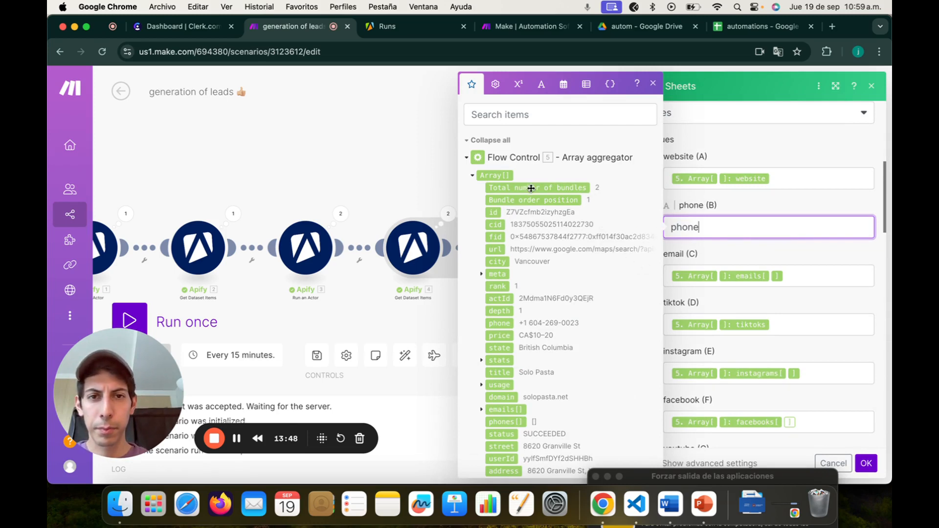
drag(706, 226, 645, 233)
key(BackSpace)
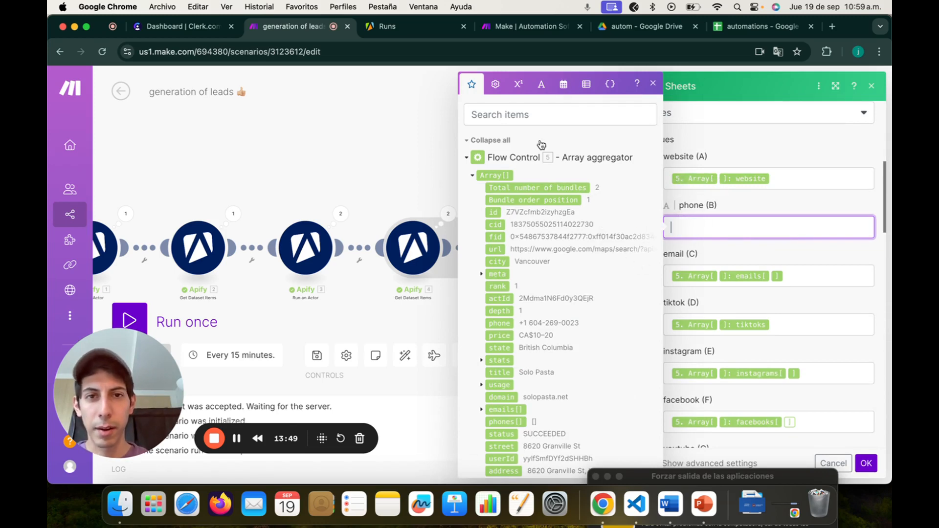
click(509, 115)
text(phone)
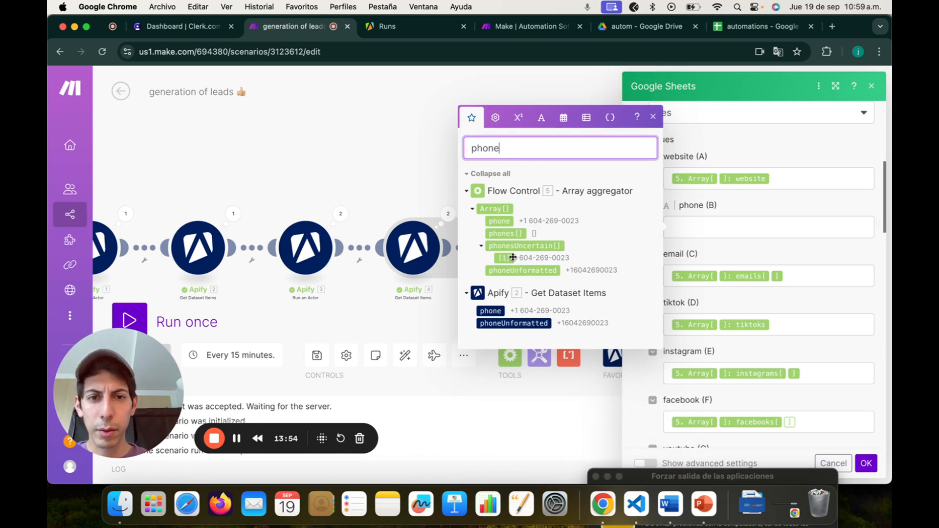
click(548, 270)
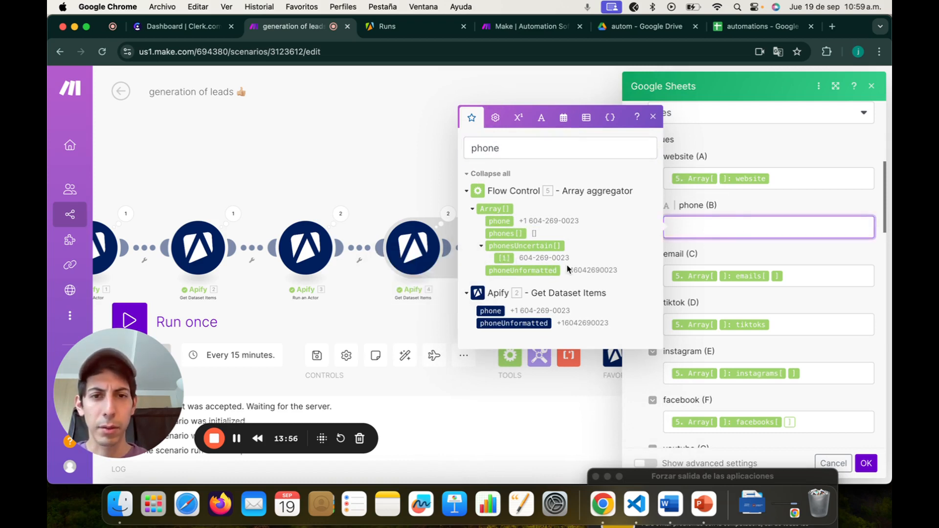
click(792, 251)
Step: Map the facebooks[] array into the facebook (F) column, searching 'face', and save the module
scroll(793, 250, down, 1)
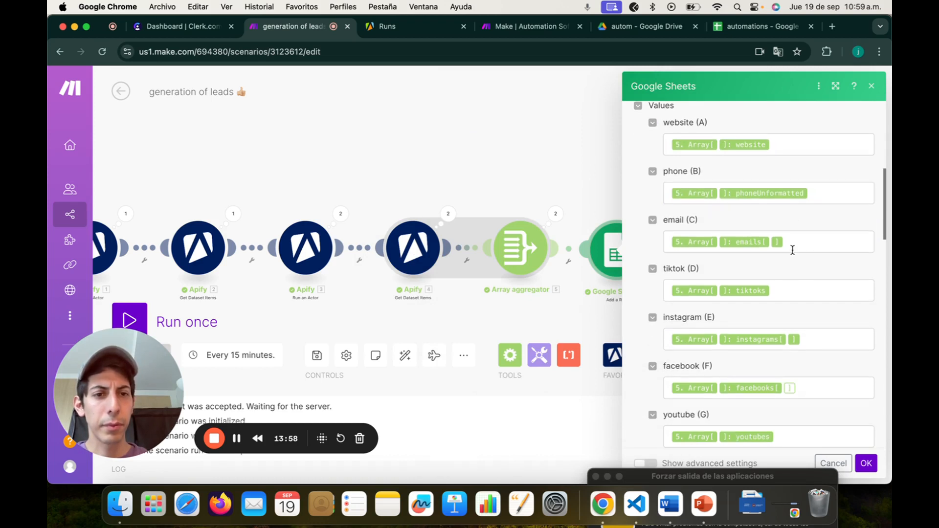
scroll(848, 435, down, 5)
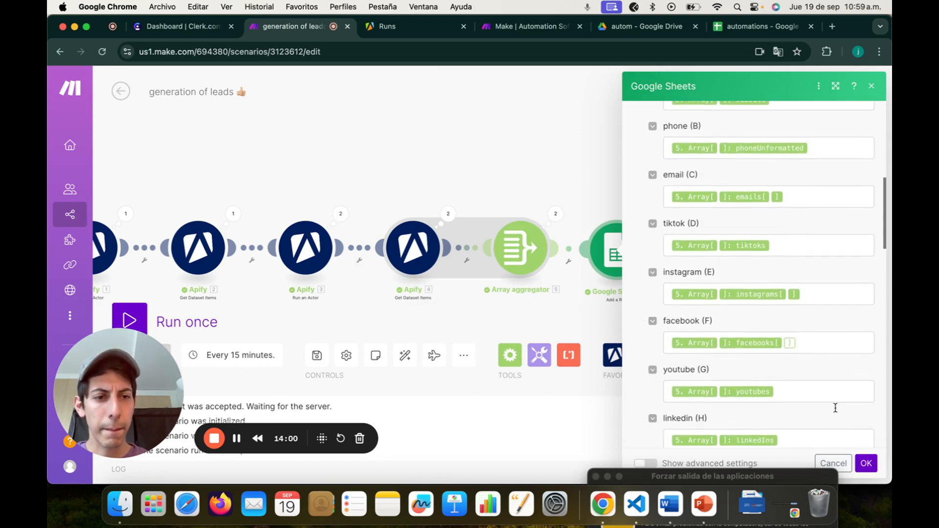
scroll(813, 350, up, 2)
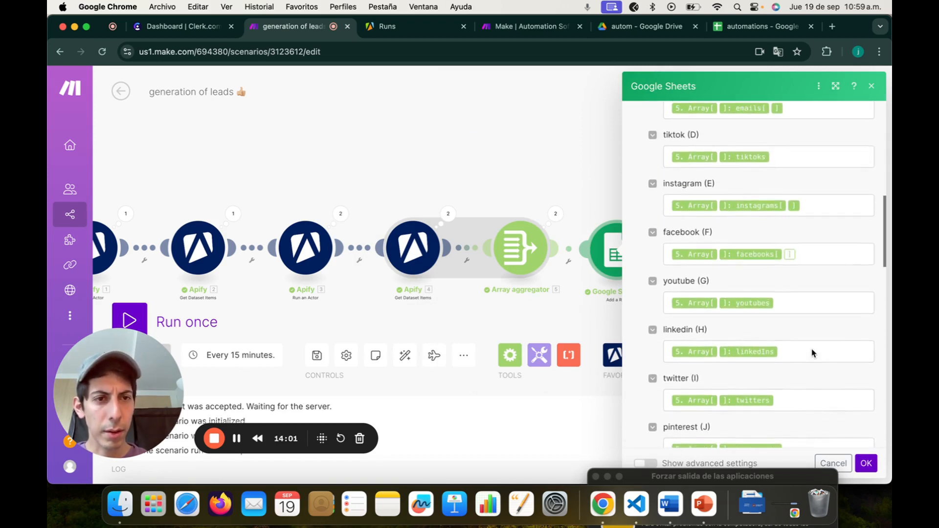
click(811, 256)
key(BackSpace)
key(BackSpace)
key(BackSpace)
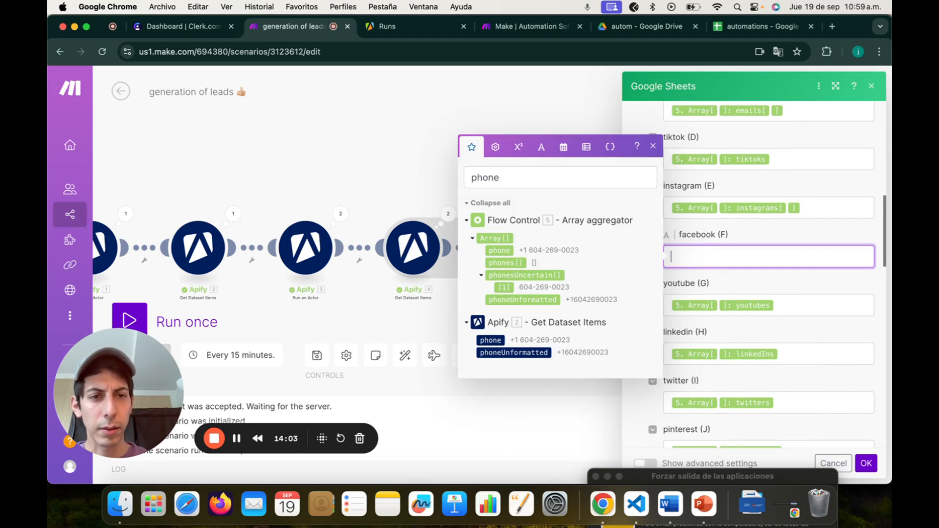
double_click(494, 180)
text(face)
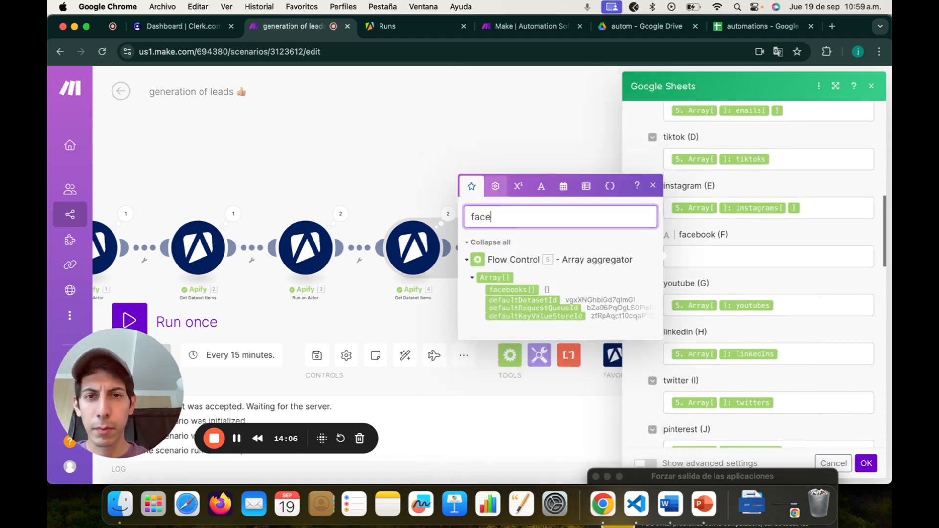
click(520, 300)
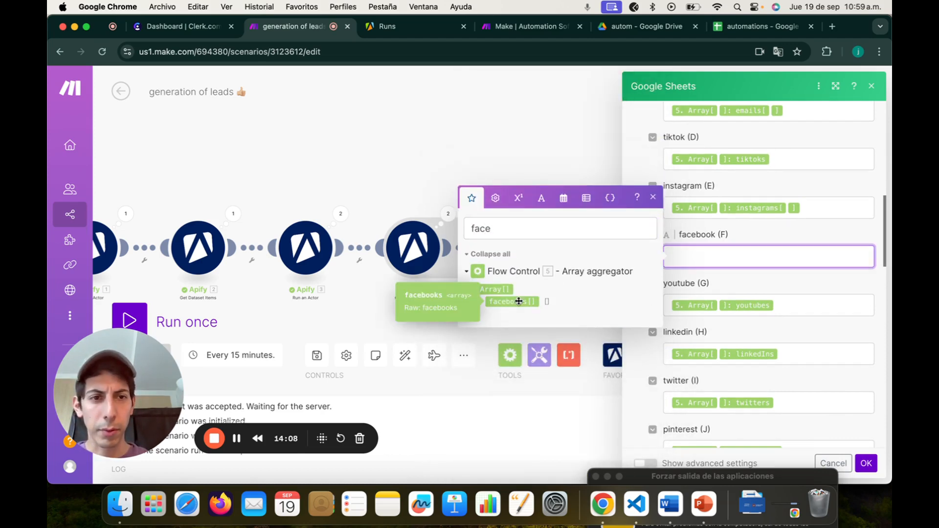
click(765, 284)
scroll(765, 281, down, 4)
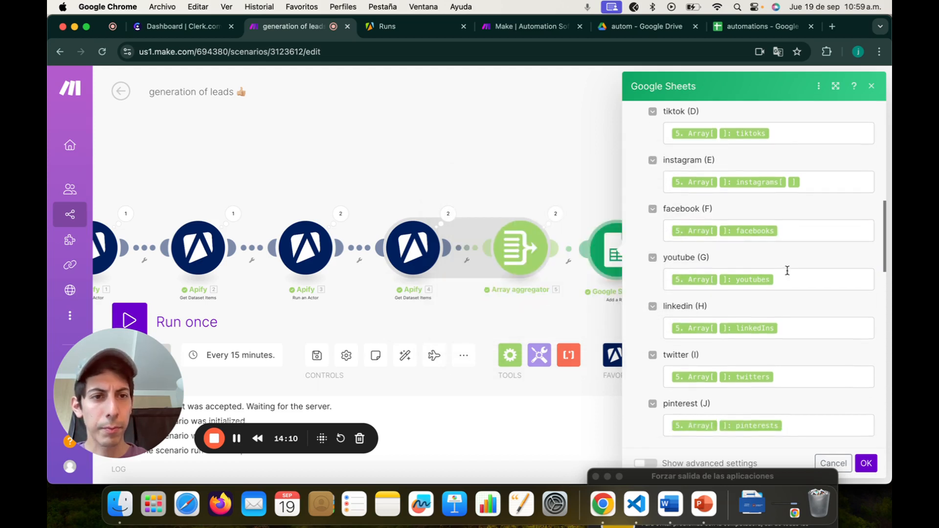
click(866, 463)
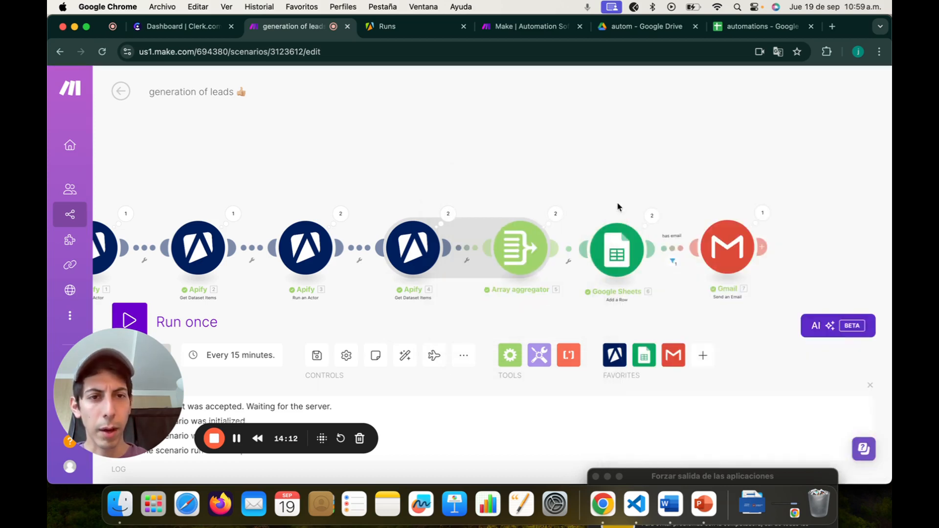
Step: Start a single scenario run and glance over the existing website entries in rows 2 and 3
drag(384, 165, 445, 140)
click(179, 327)
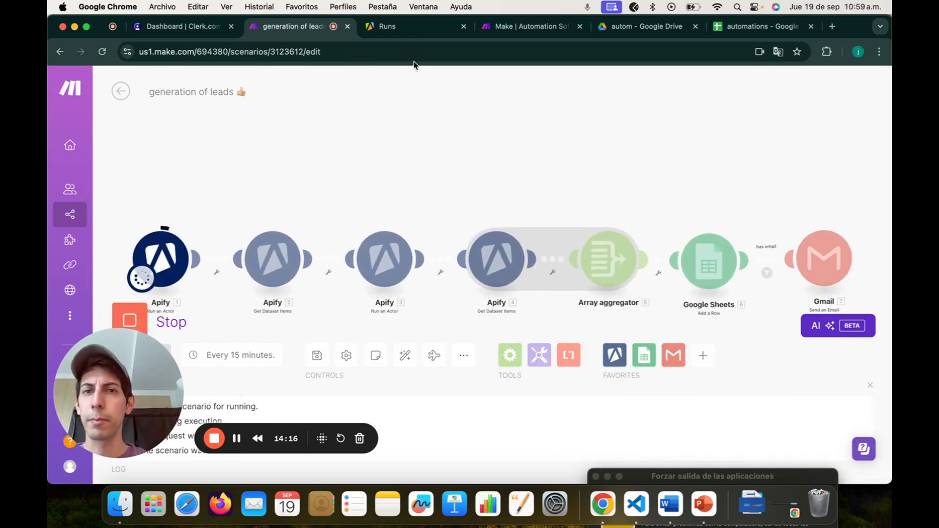
click(730, 27)
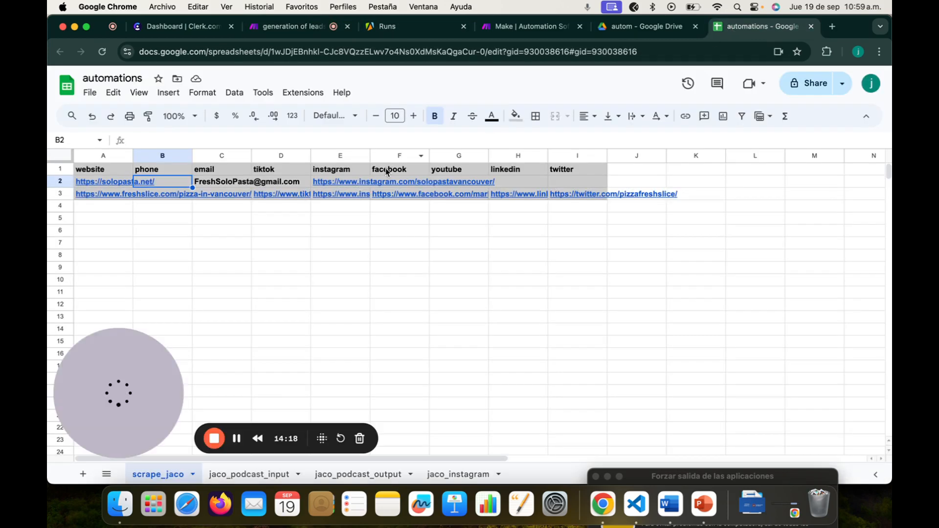
click(162, 207)
click(103, 182)
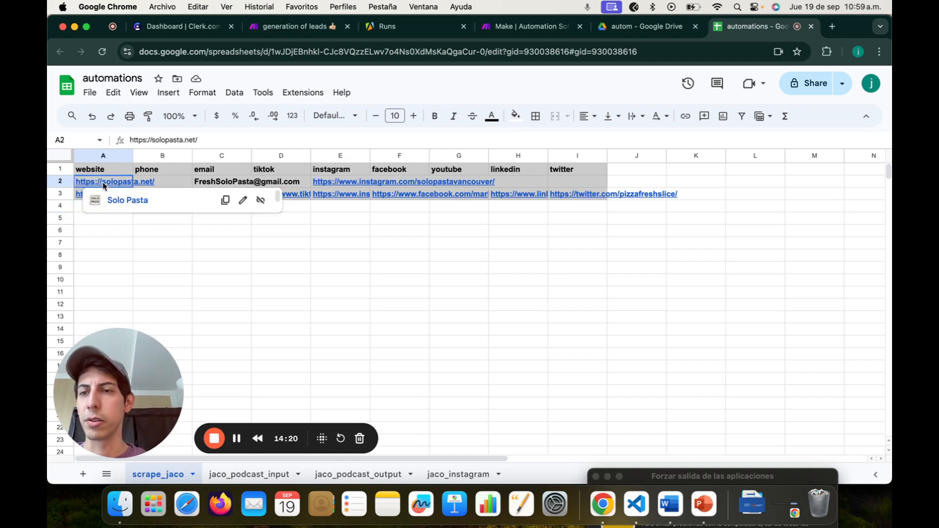
drag(103, 182, 83, 193)
click(296, 221)
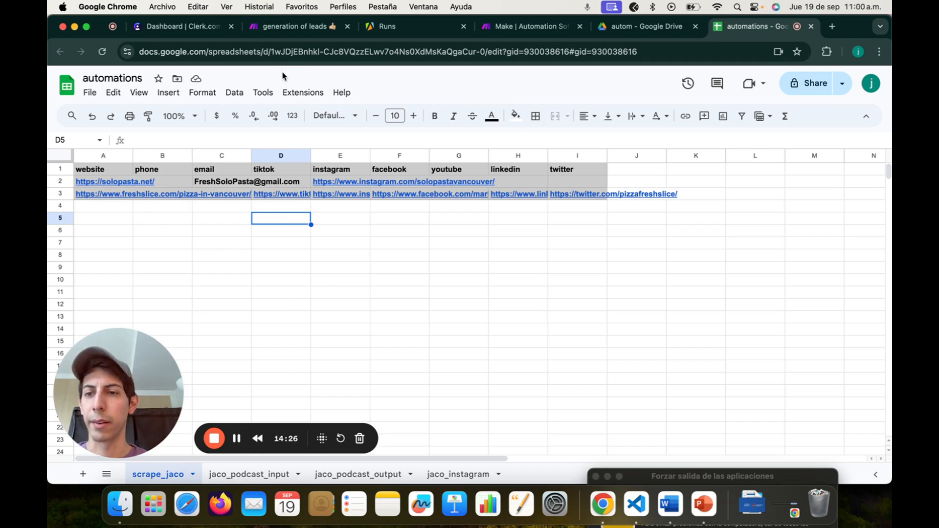
Step: Return to the scenario and pan the canvas to watch the run progress
click(303, 31)
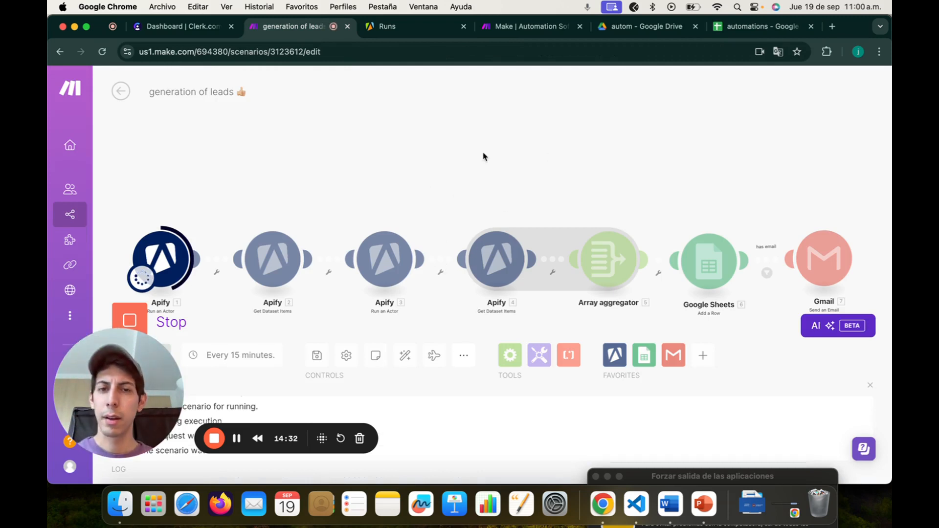
drag(528, 201, 476, 193)
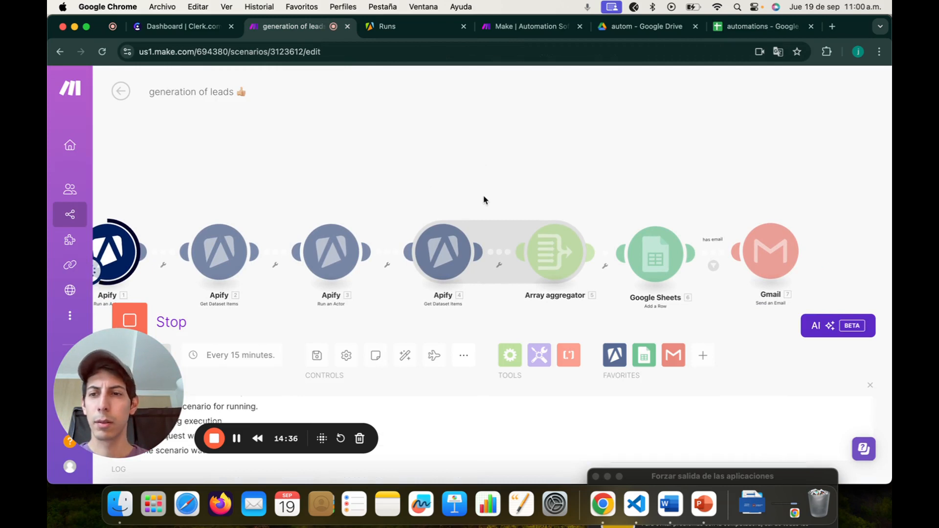
drag(496, 197, 531, 199)
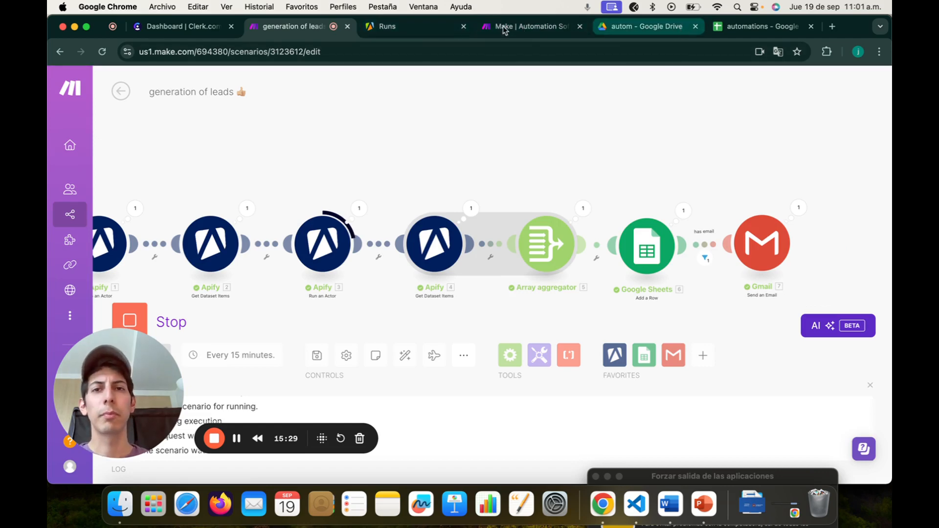
Step: Inspect new row 4's phone, website, email and social links, plus row 5's phone number
click(719, 31)
click(184, 206)
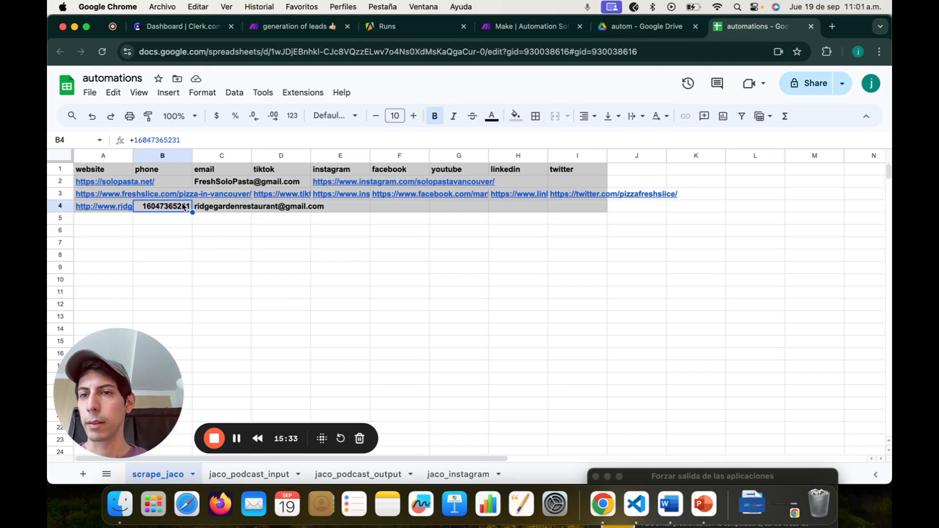
key(Left)
key(Right)
key(Right)
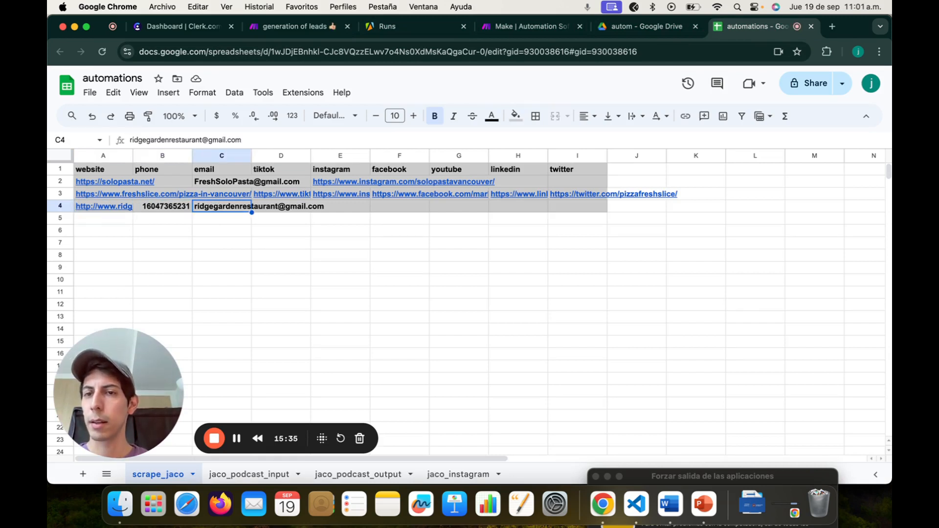
key(Right)
key(Right)
key(Up)
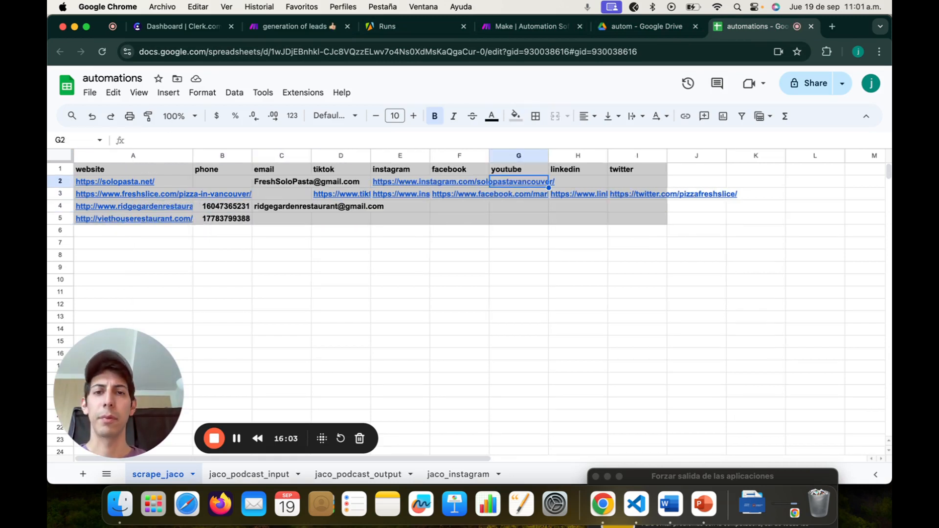
key(Left)
key(Left)
key(Down)
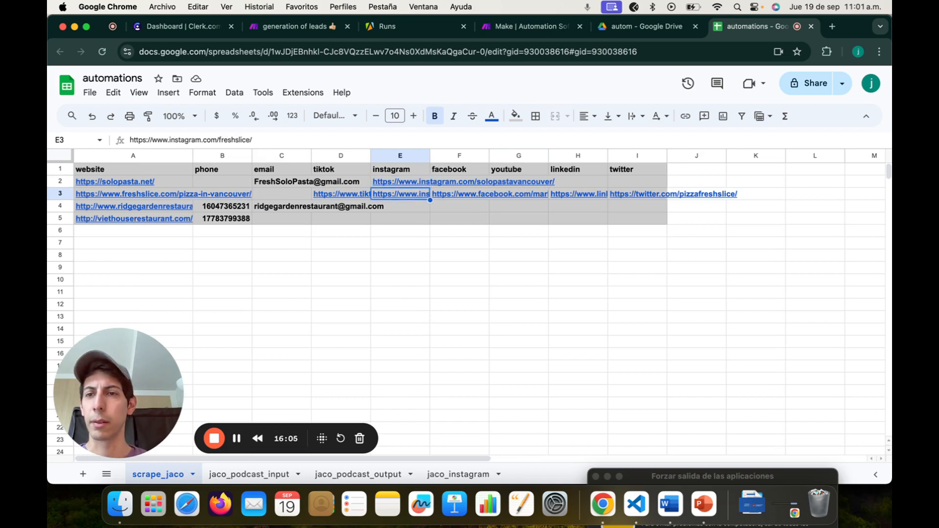
key(Up)
key(Down)
key(Left)
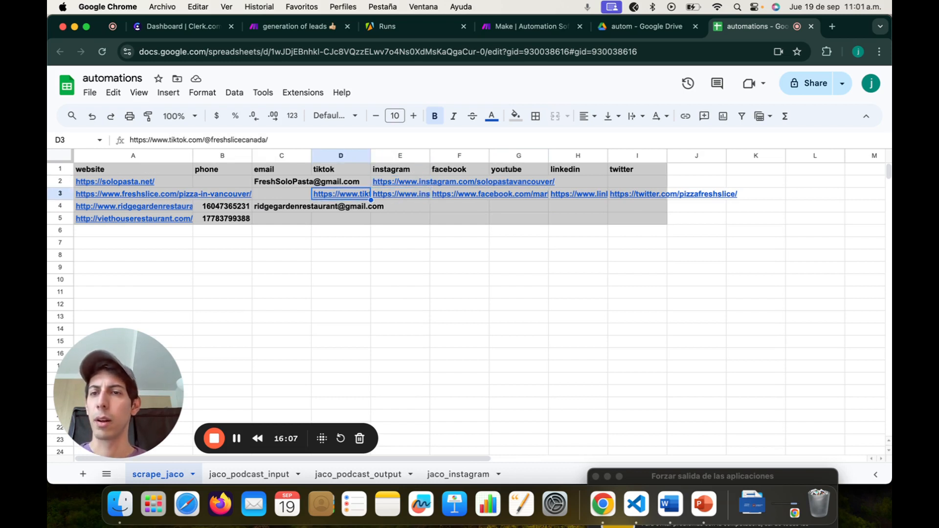
key(Down)
key(Left)
key(Left)
key(Down)
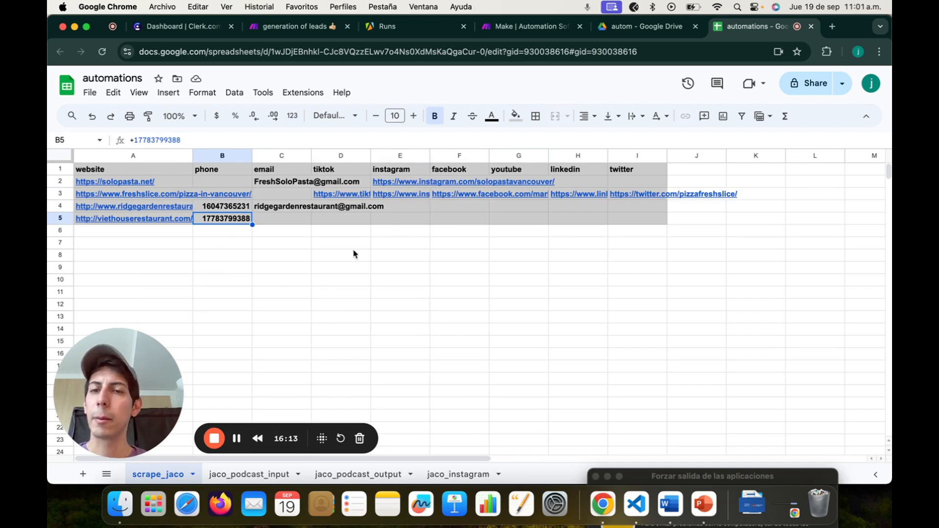
Step: Recheck the tiktok column entries and row 4's phone number and email
click(334, 176)
key(Down)
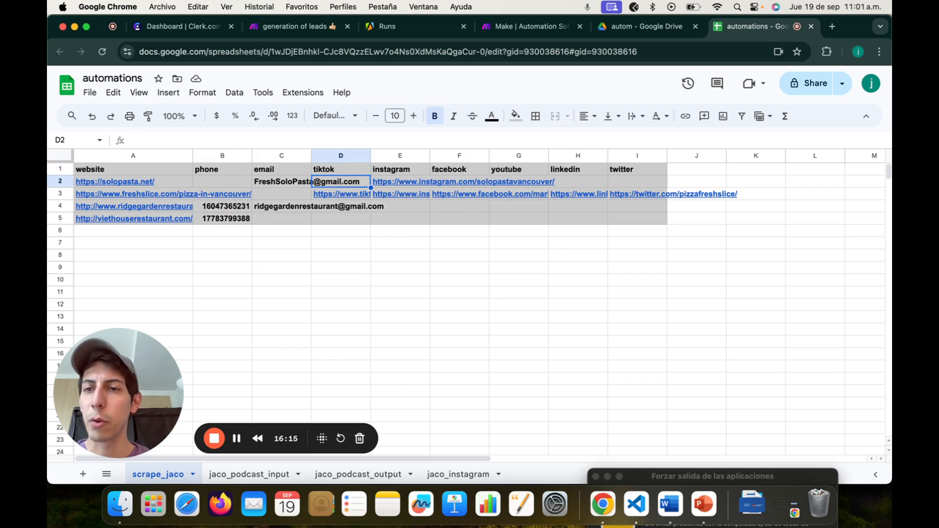
key(Left)
key(Right)
key(Down)
key(Down)
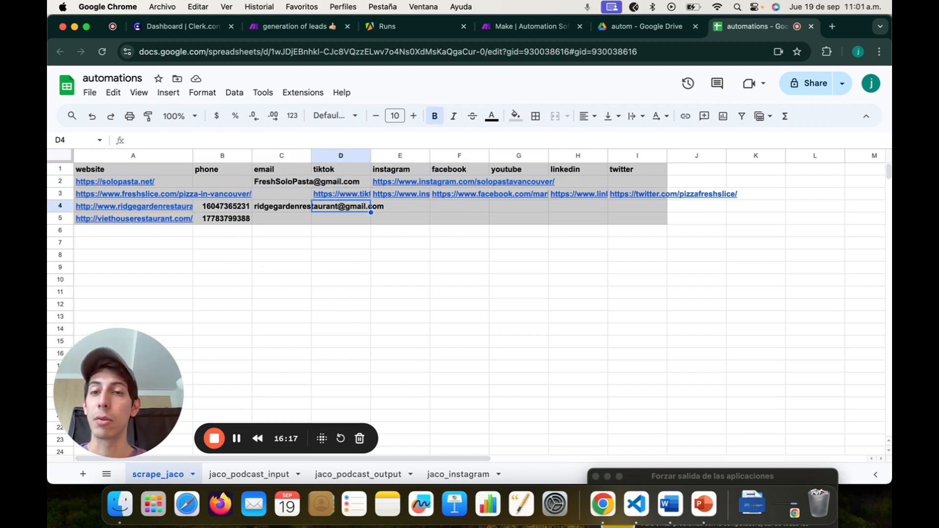
key(Left)
key(Left)
key(Up)
key(Right)
key(Down)
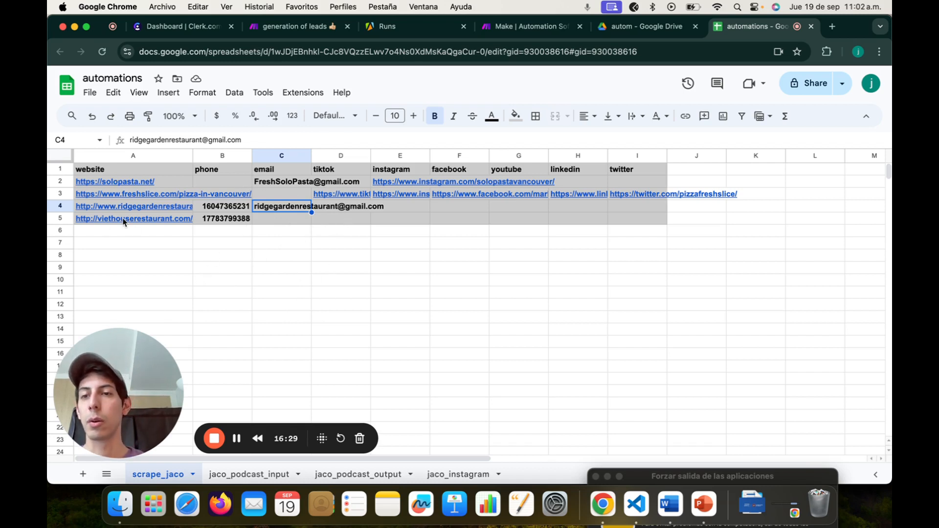
Step: Review the website links down to row 5 and confirm row 5's email cell is empty
click(116, 182)
key(Down)
key(Down)
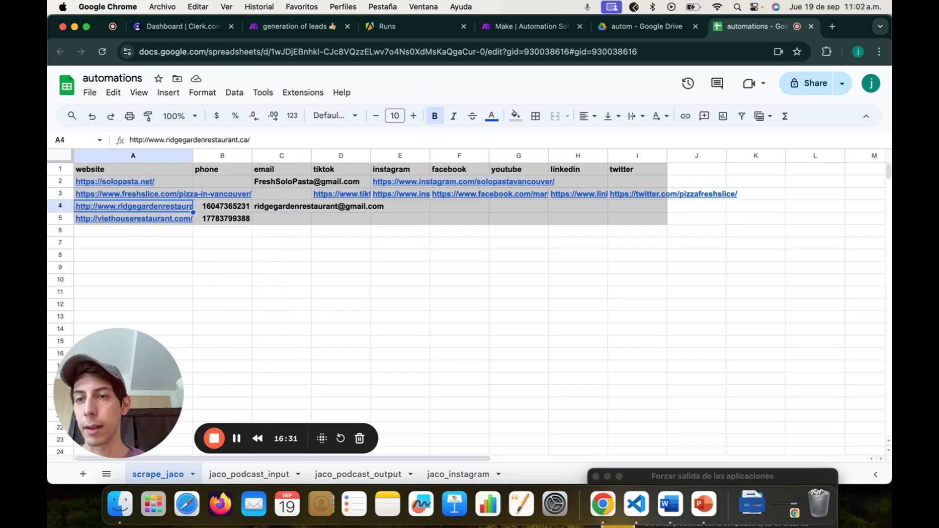
key(Down)
key(Down)
key(Up)
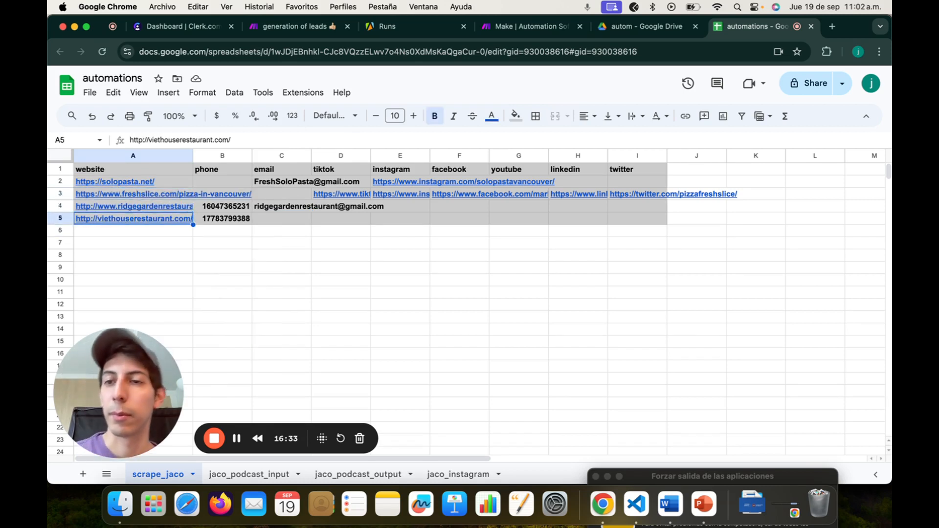
key(Up)
key(Up)
key(Up)
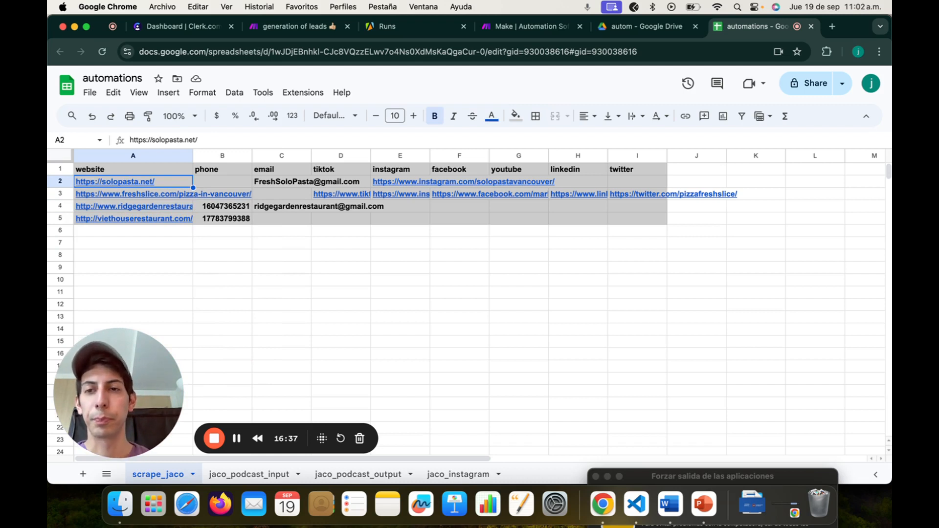
click(263, 221)
scroll(258, 281, down, 1)
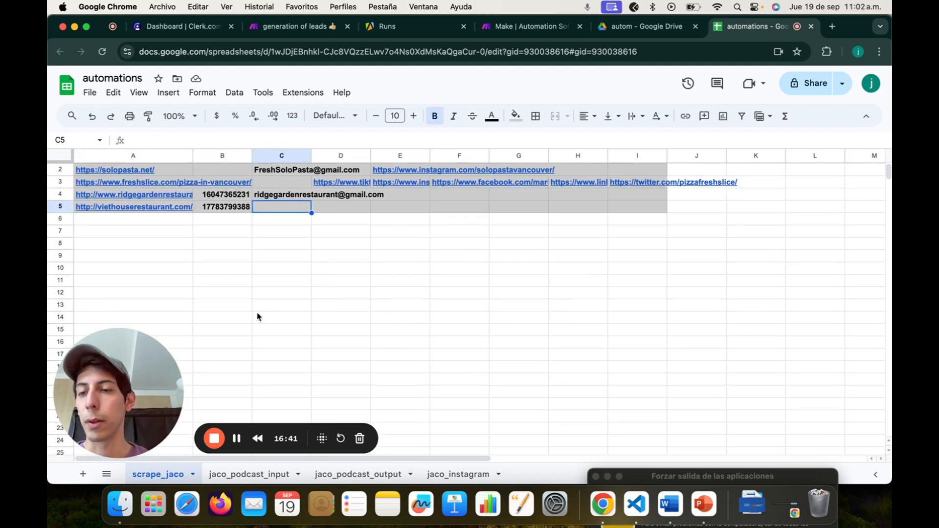
scroll(335, 293, up, 1)
scroll(336, 293, right, 1)
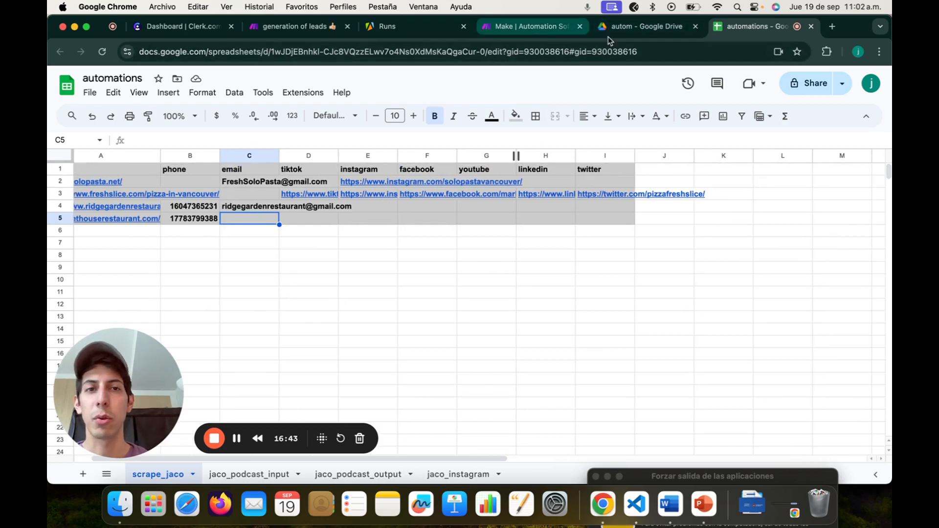
Step: Open Gmail in a new tab and view the latest sent outreach email
click(832, 27)
text(gma)
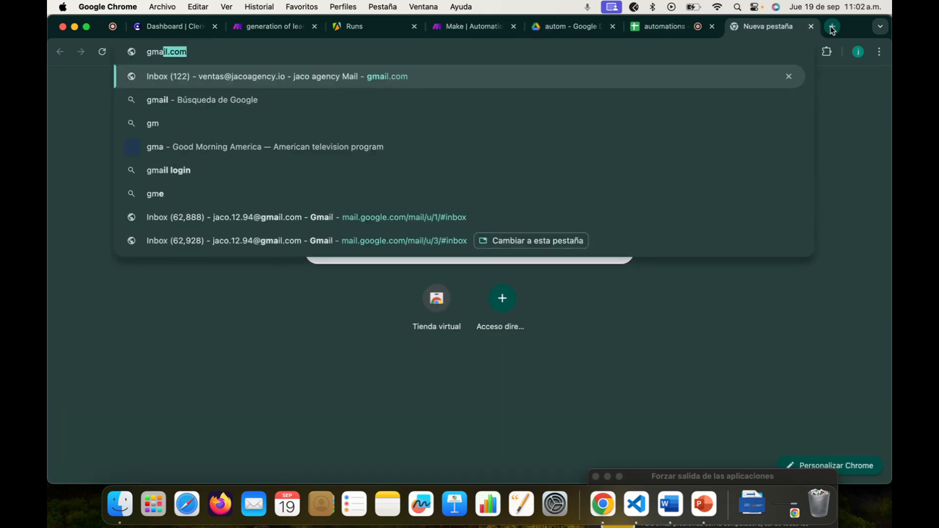
key(Return)
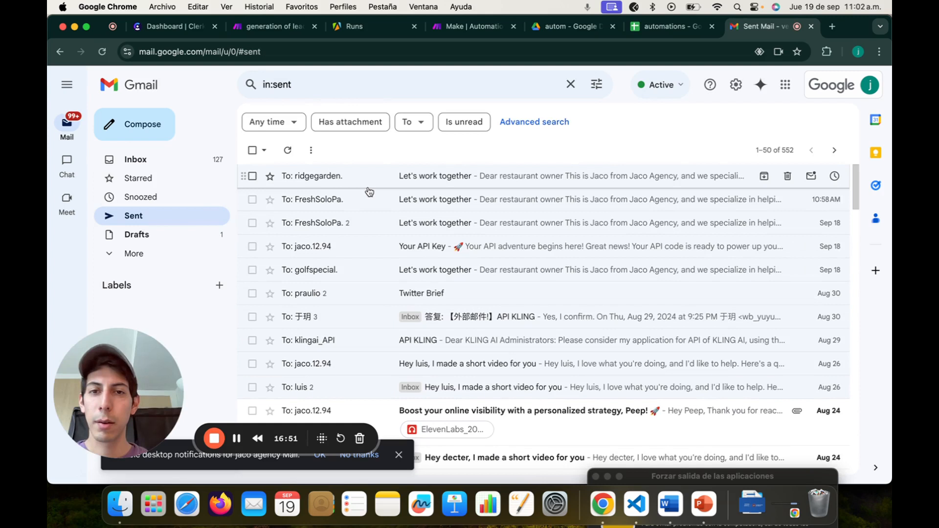
click(368, 190)
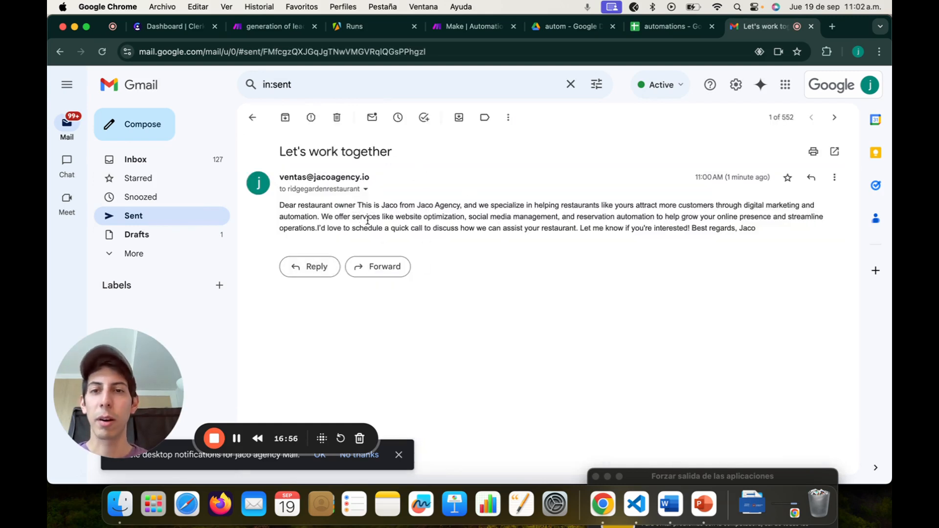
Step: Check the 'Let's work together' email body, then go back to the generation of leads scenario
drag(341, 214, 635, 259)
click(544, 224)
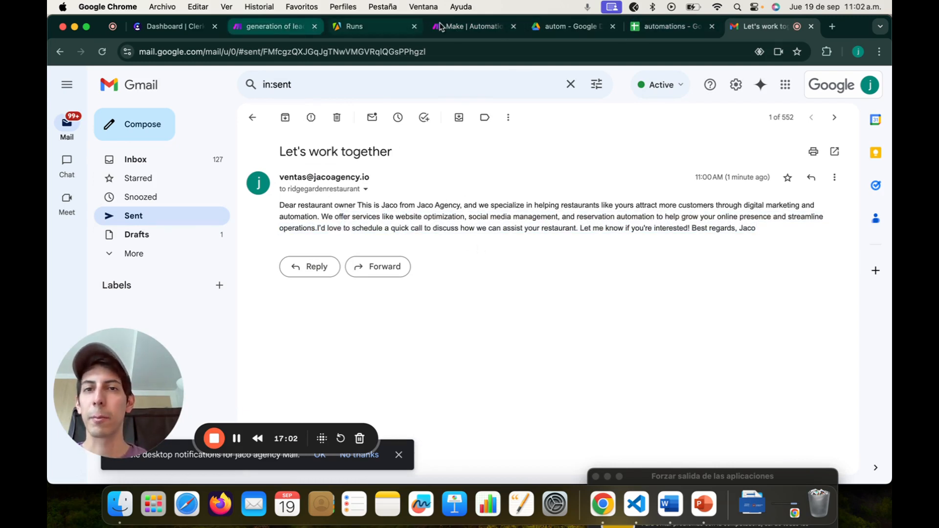
click(455, 29)
click(289, 28)
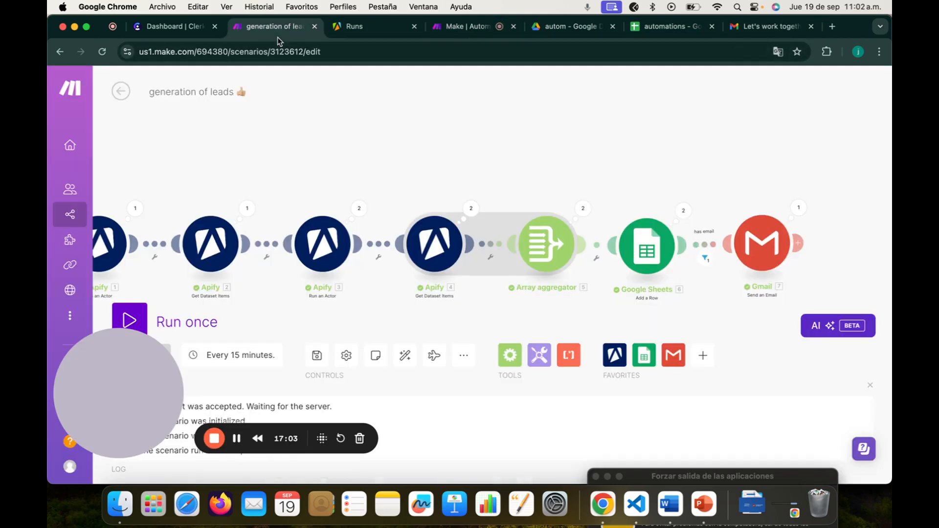